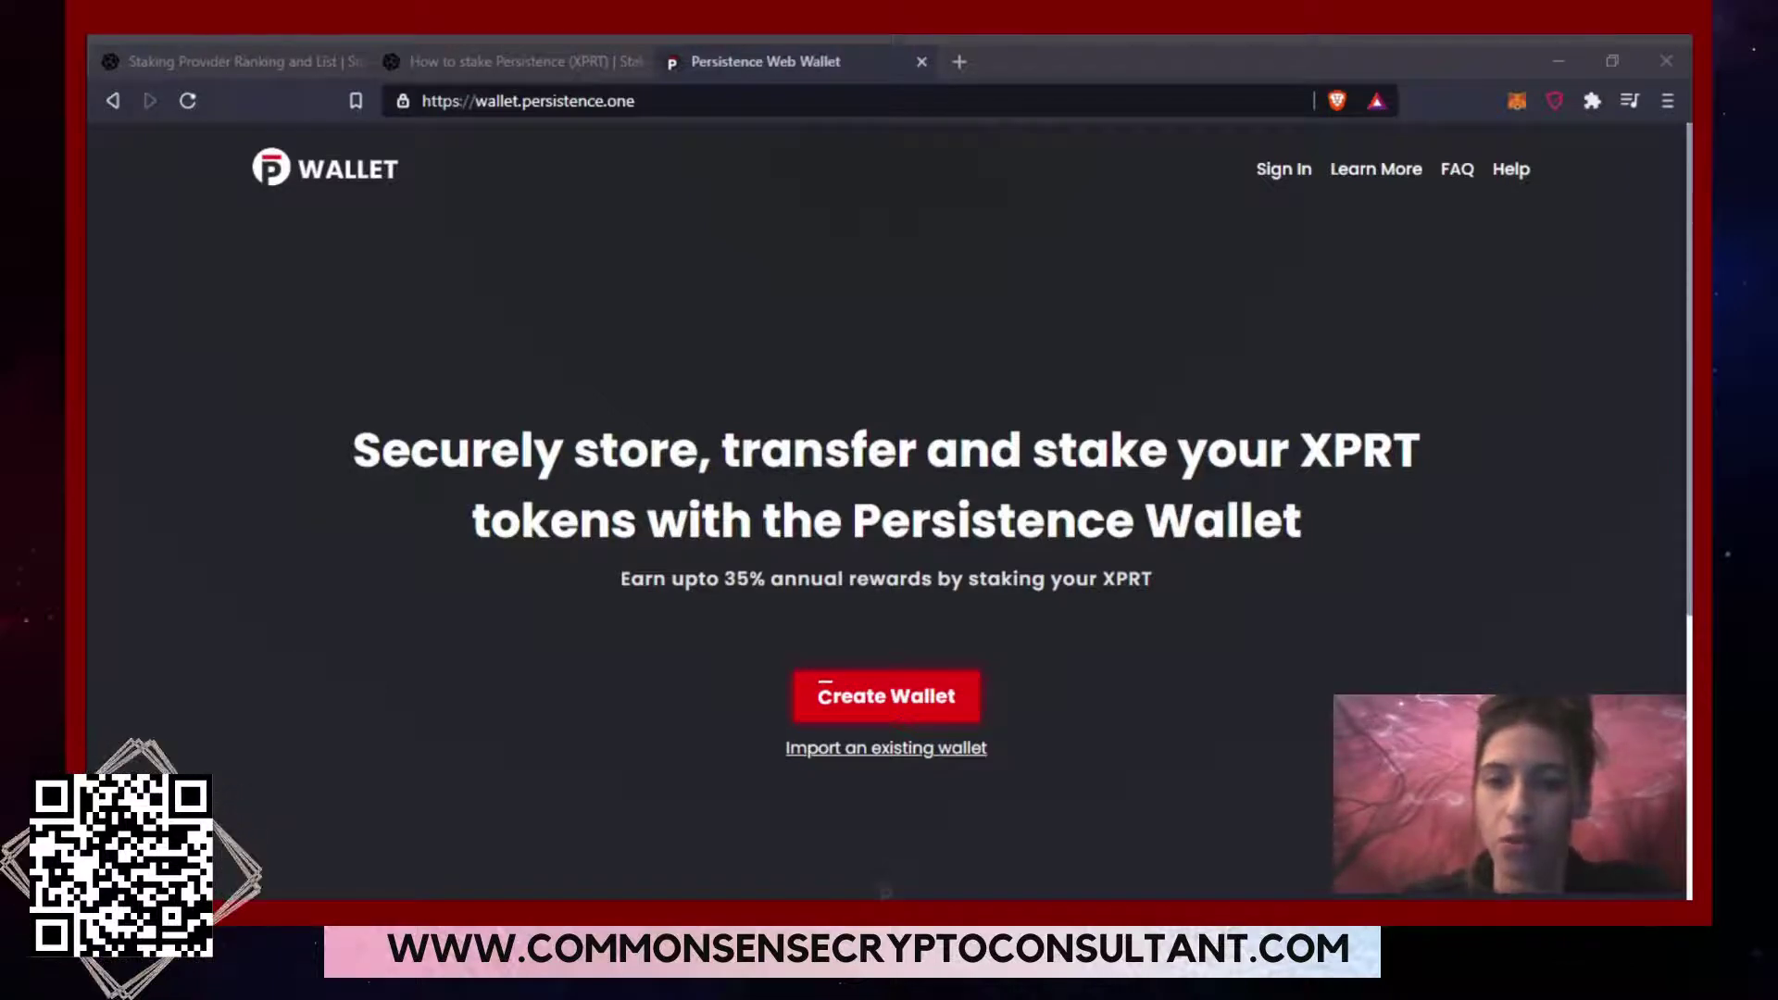
# Begin creating a new wallet and bring up the About Persistence Wallet safety notice.
pyautogui.click(1175, 813)
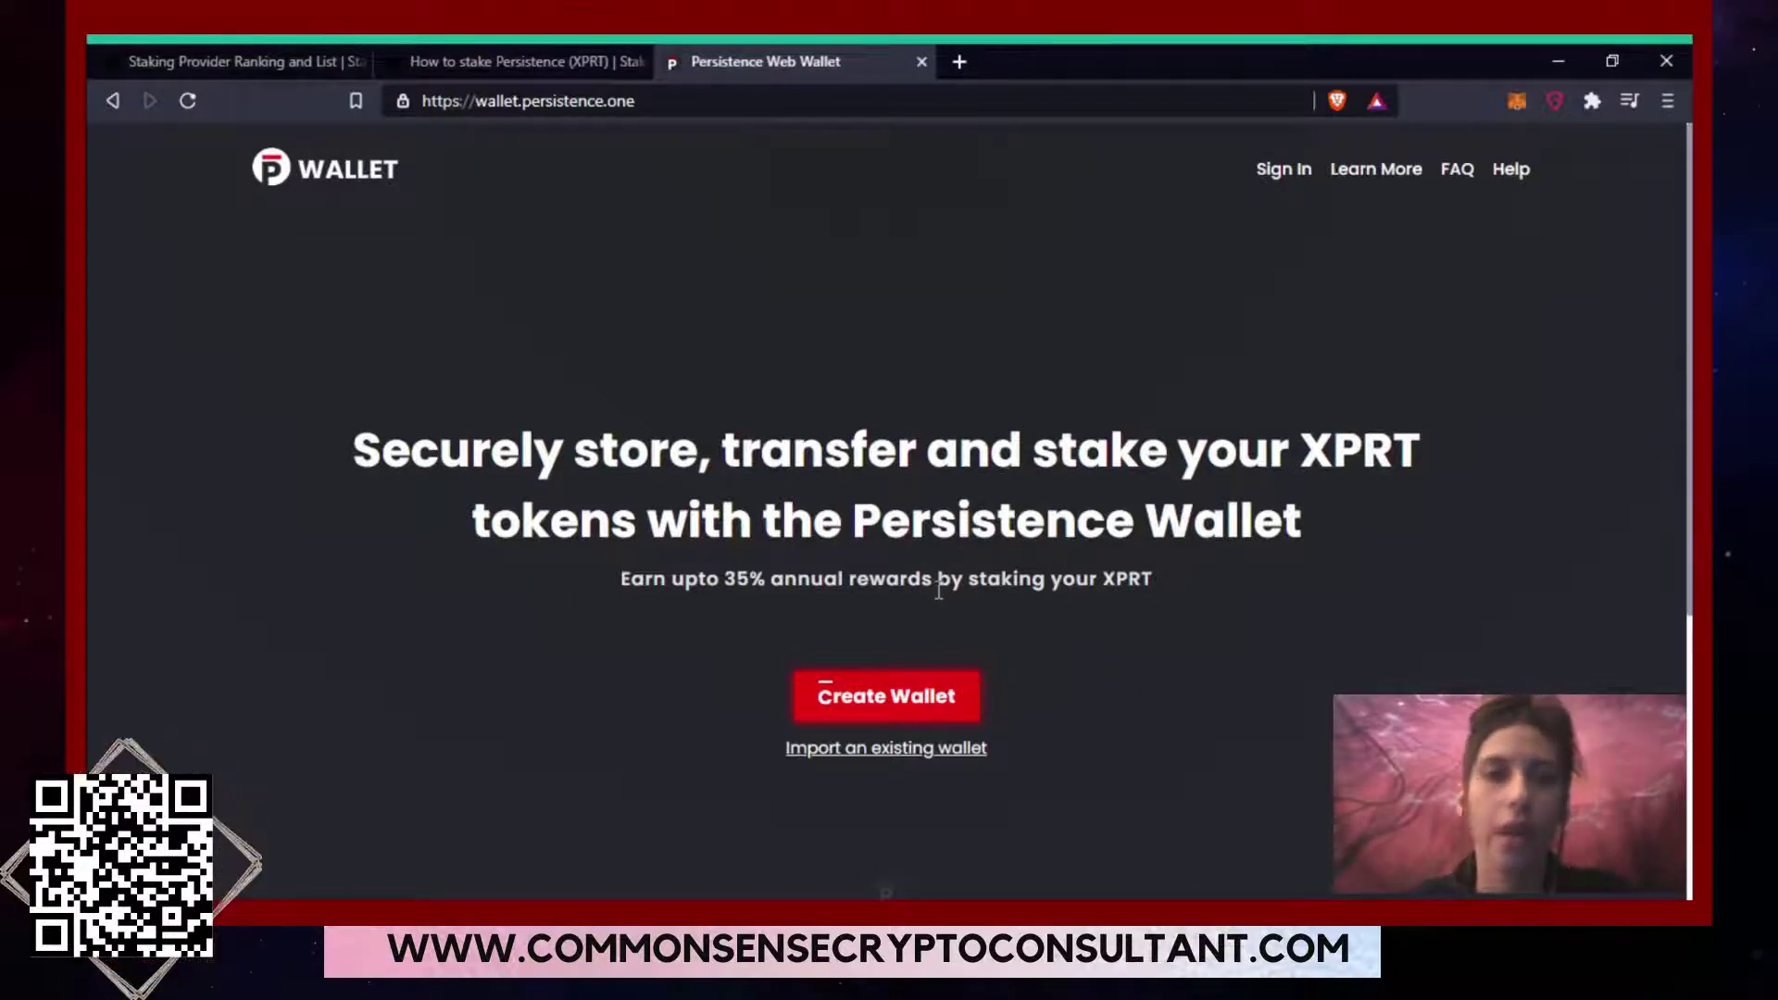
pyautogui.click(891, 700)
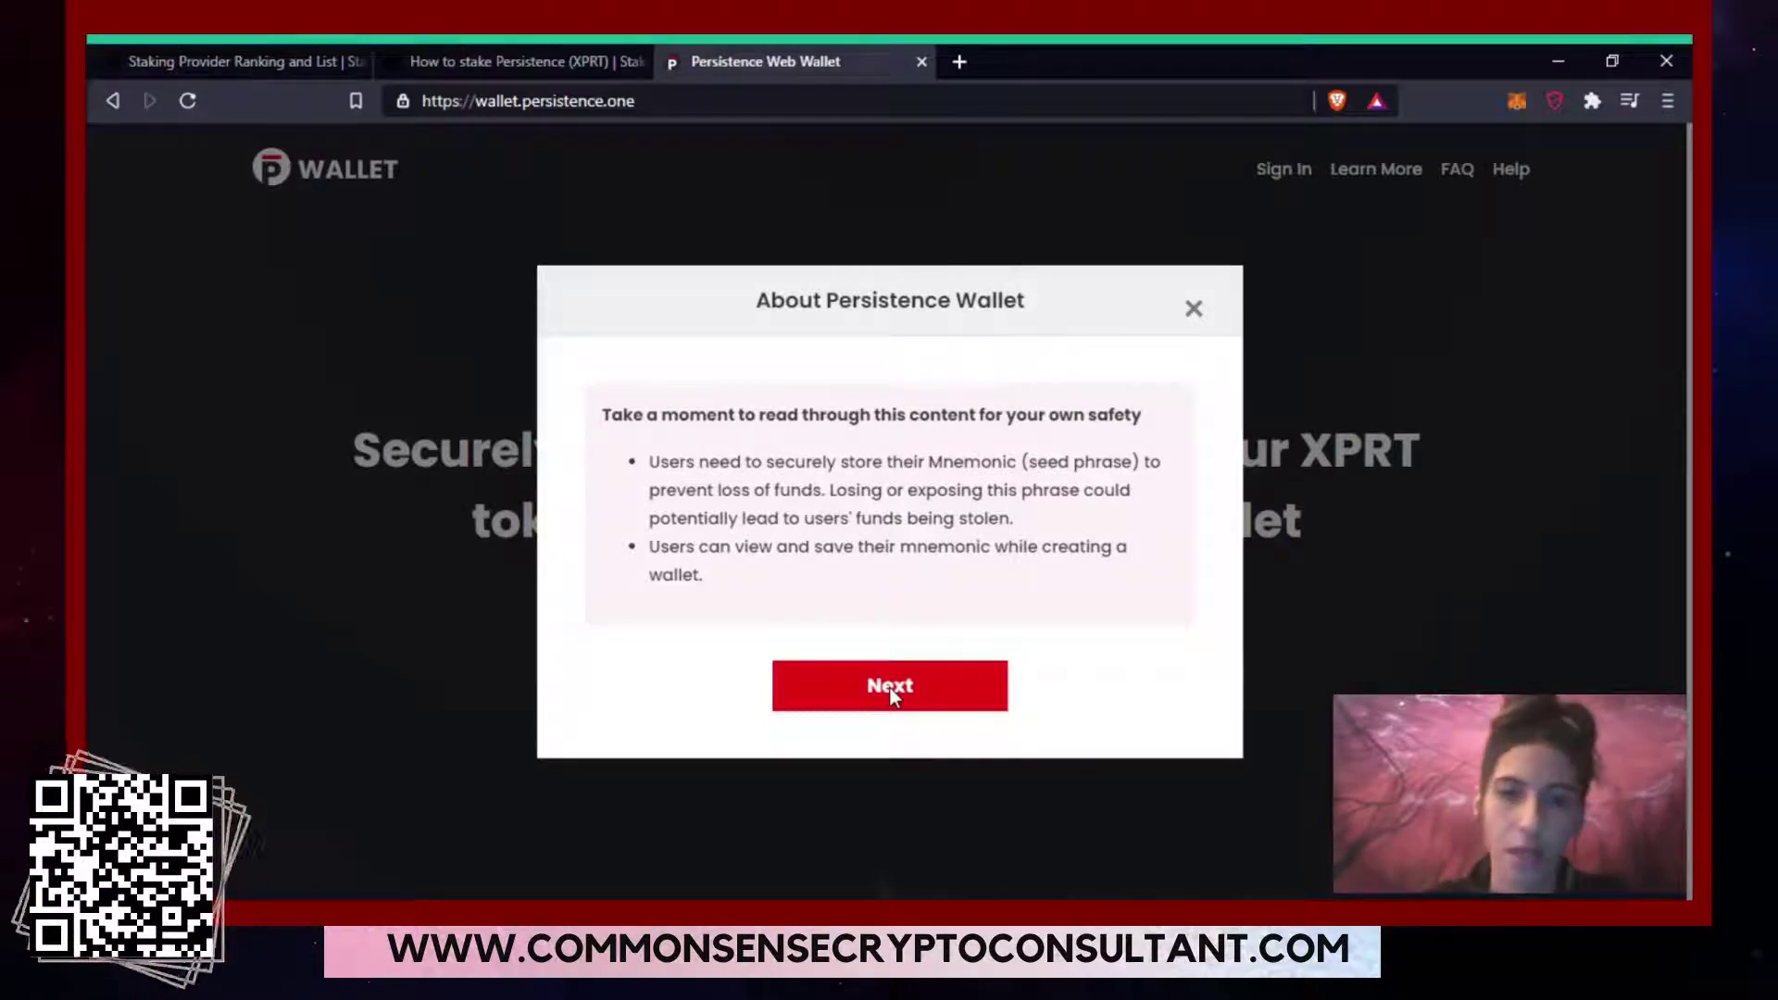
pyautogui.click(889, 690)
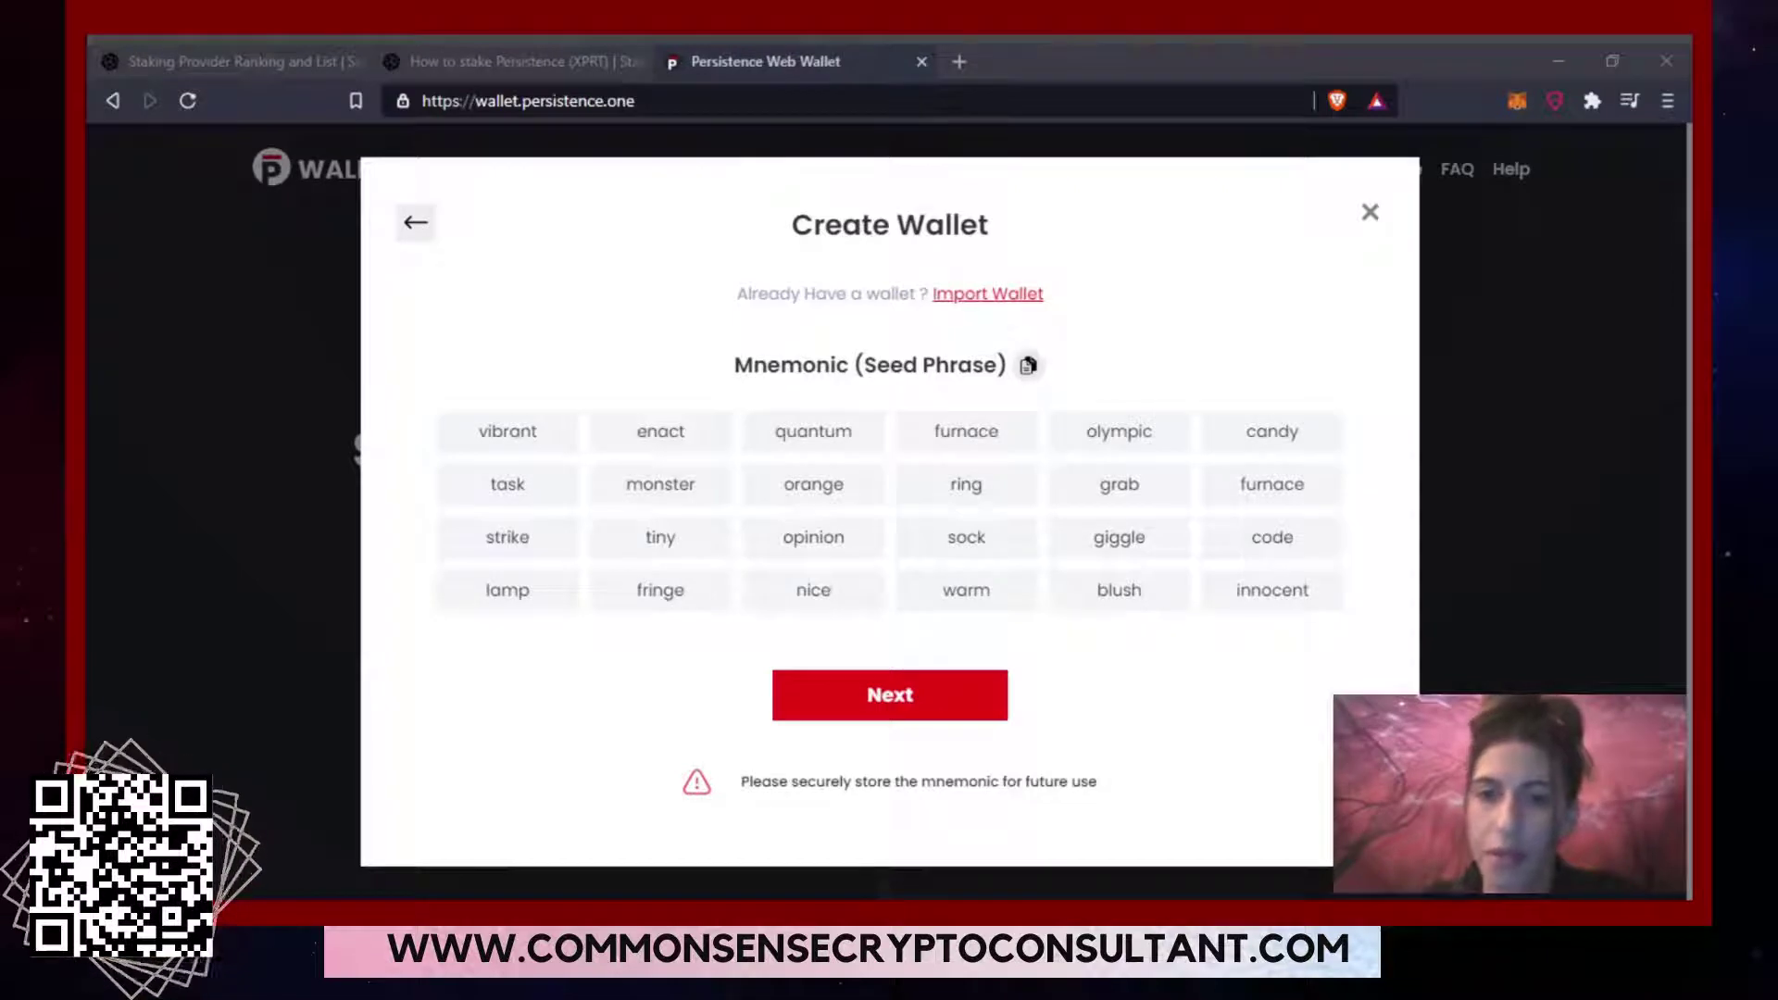
pyautogui.click(1214, 850)
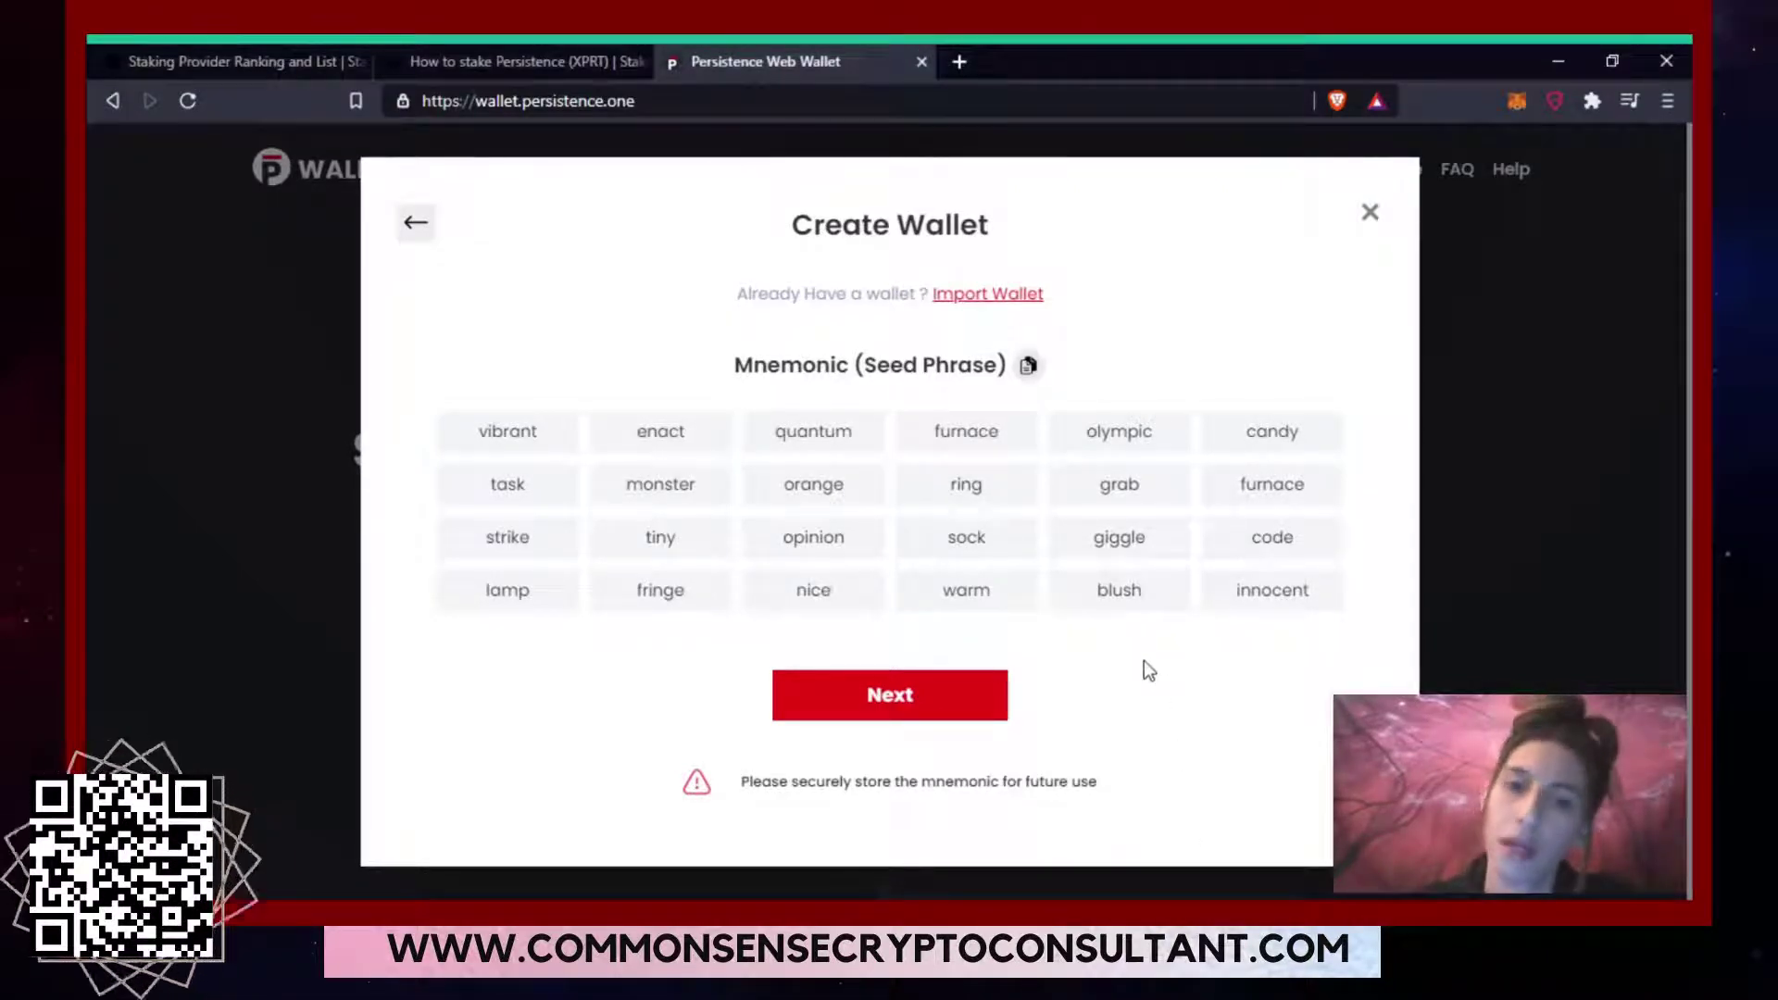
# Fill in the missing seed words 'strike' and 'nice' and submit the seed phrase check.
pyautogui.click(969, 705)
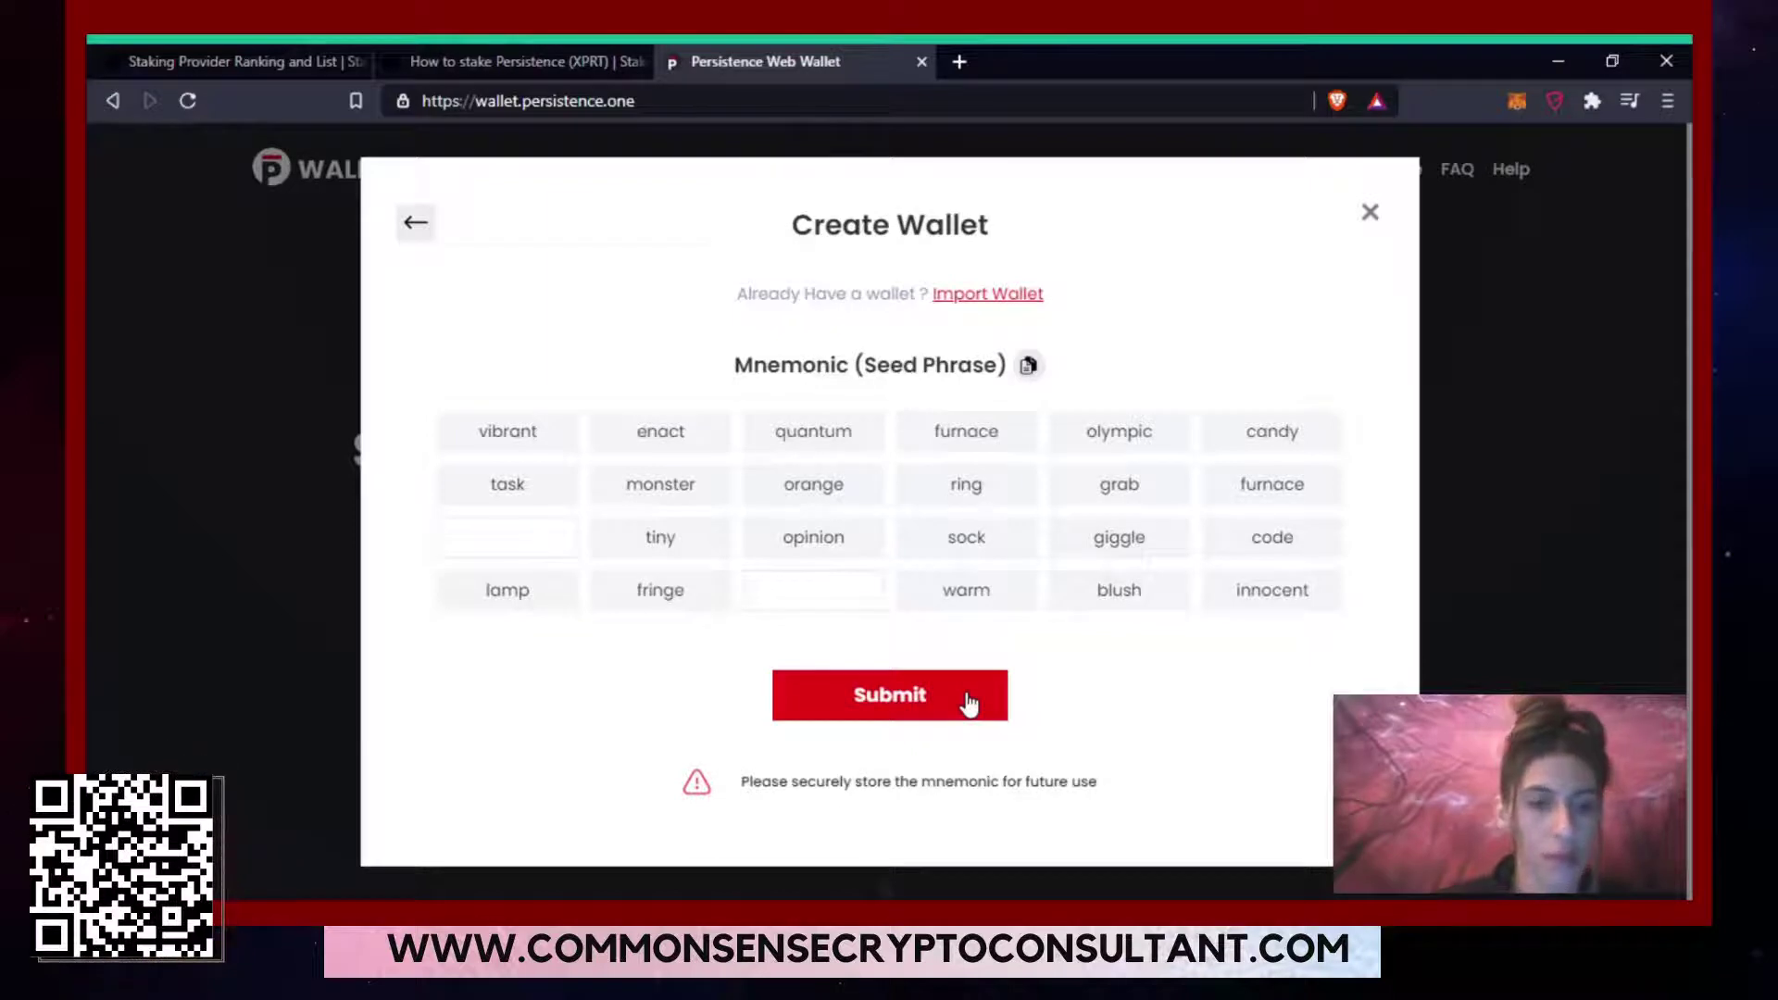
pyautogui.click(493, 526)
pyautogui.write('str')
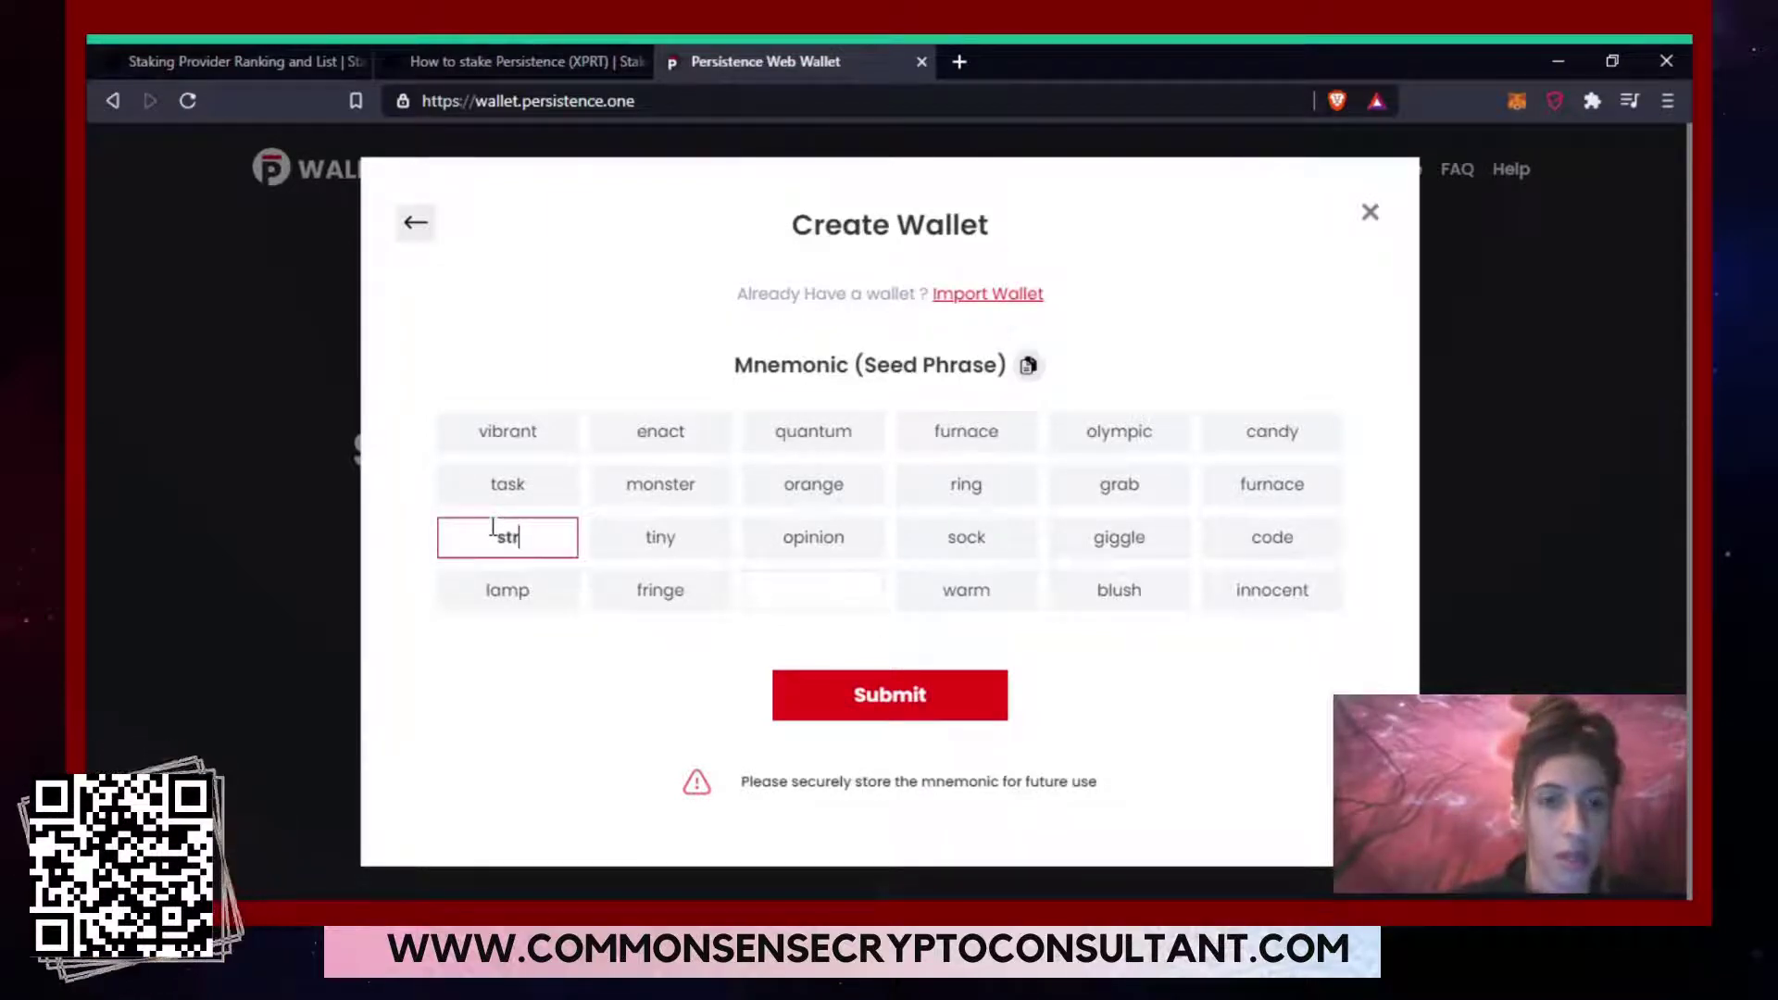
pyautogui.write('i')
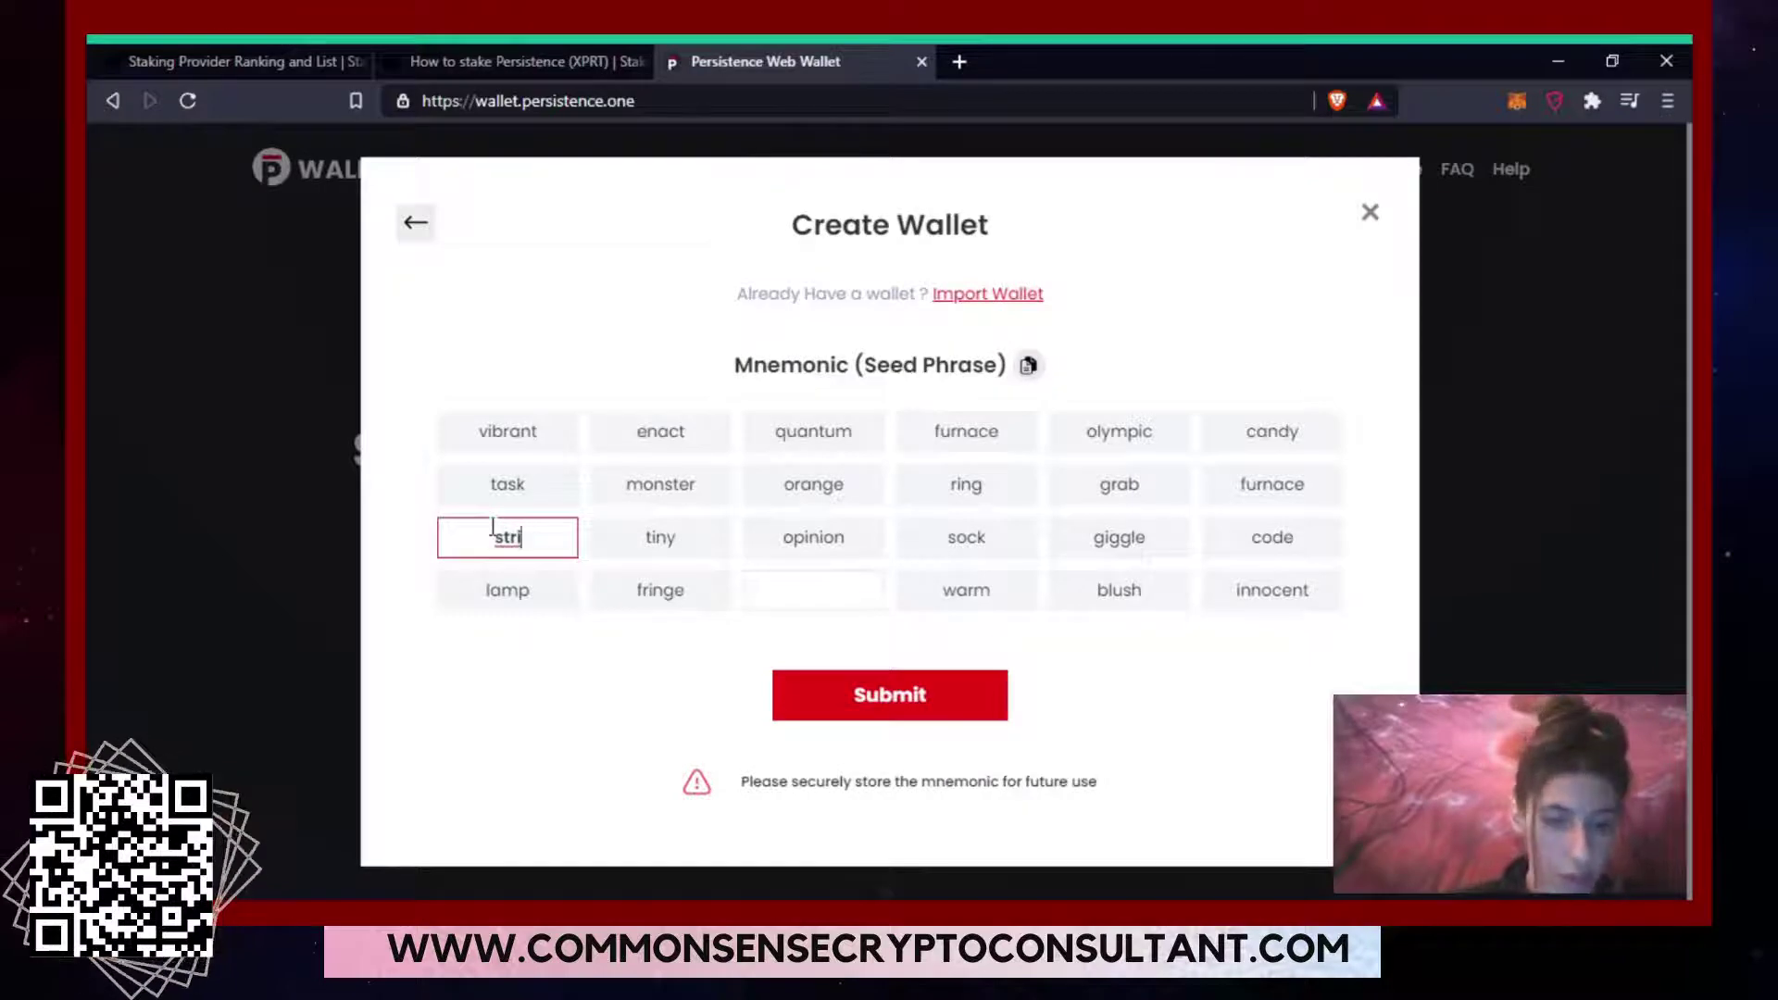
pyautogui.write('ke')
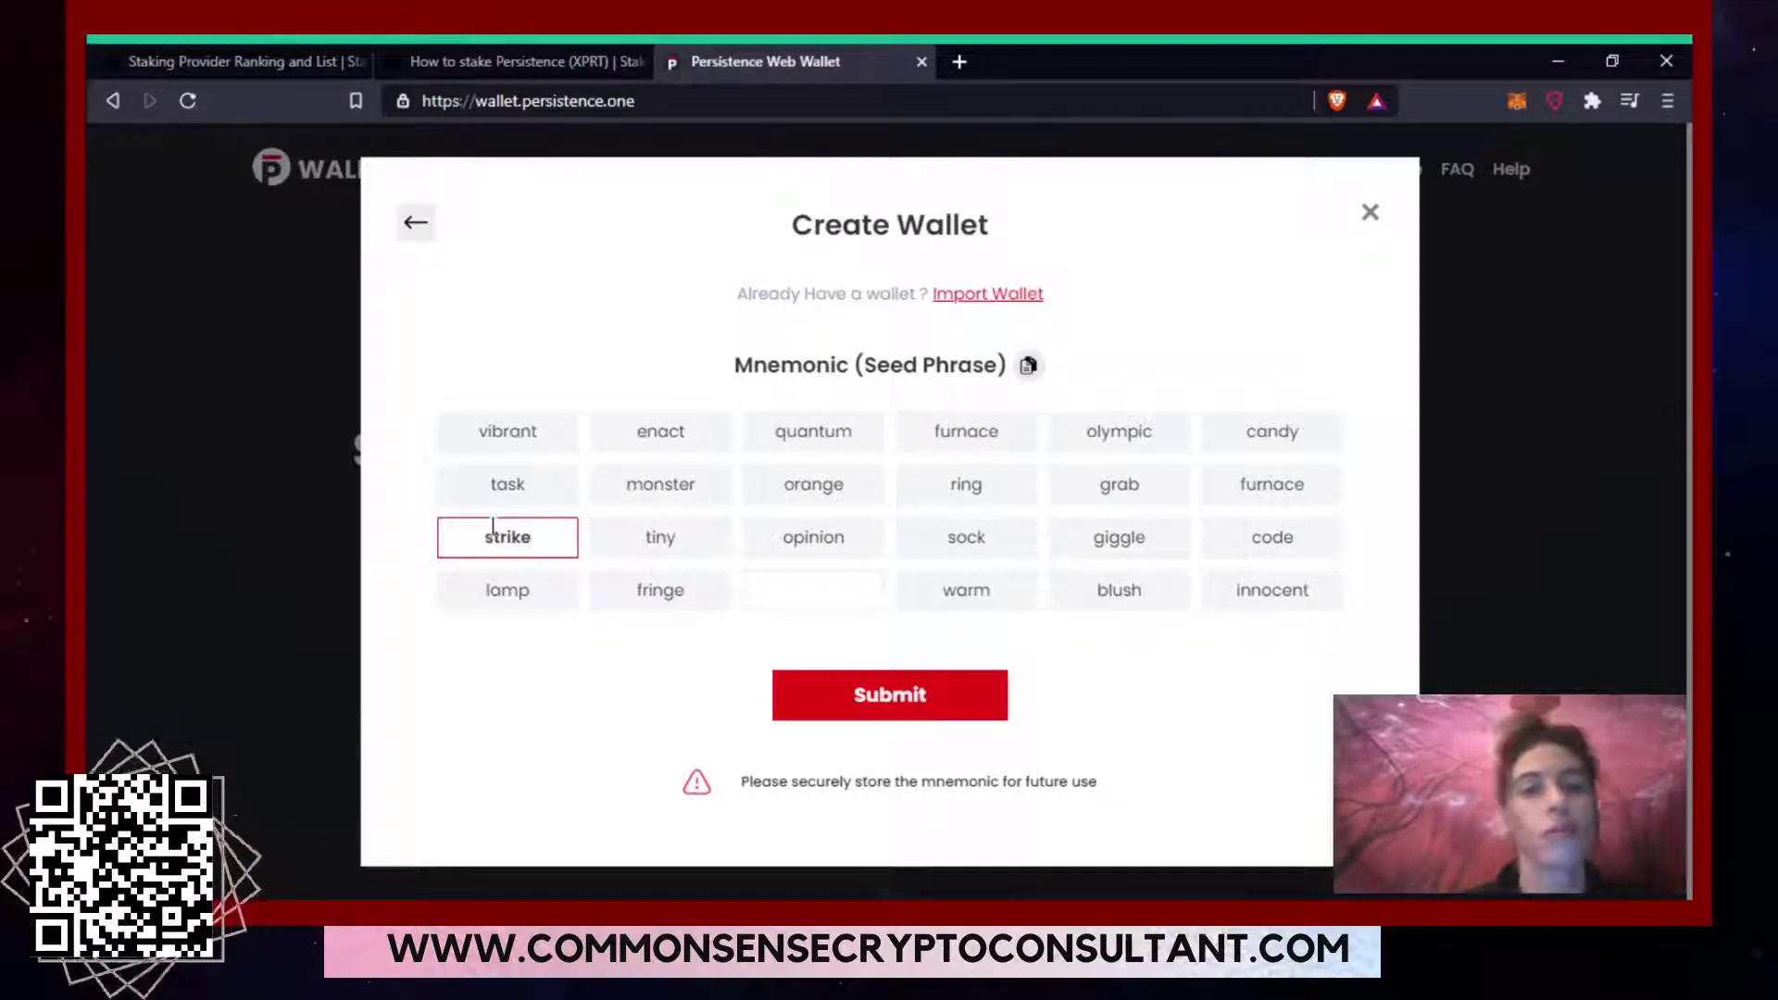
pyautogui.click(827, 603)
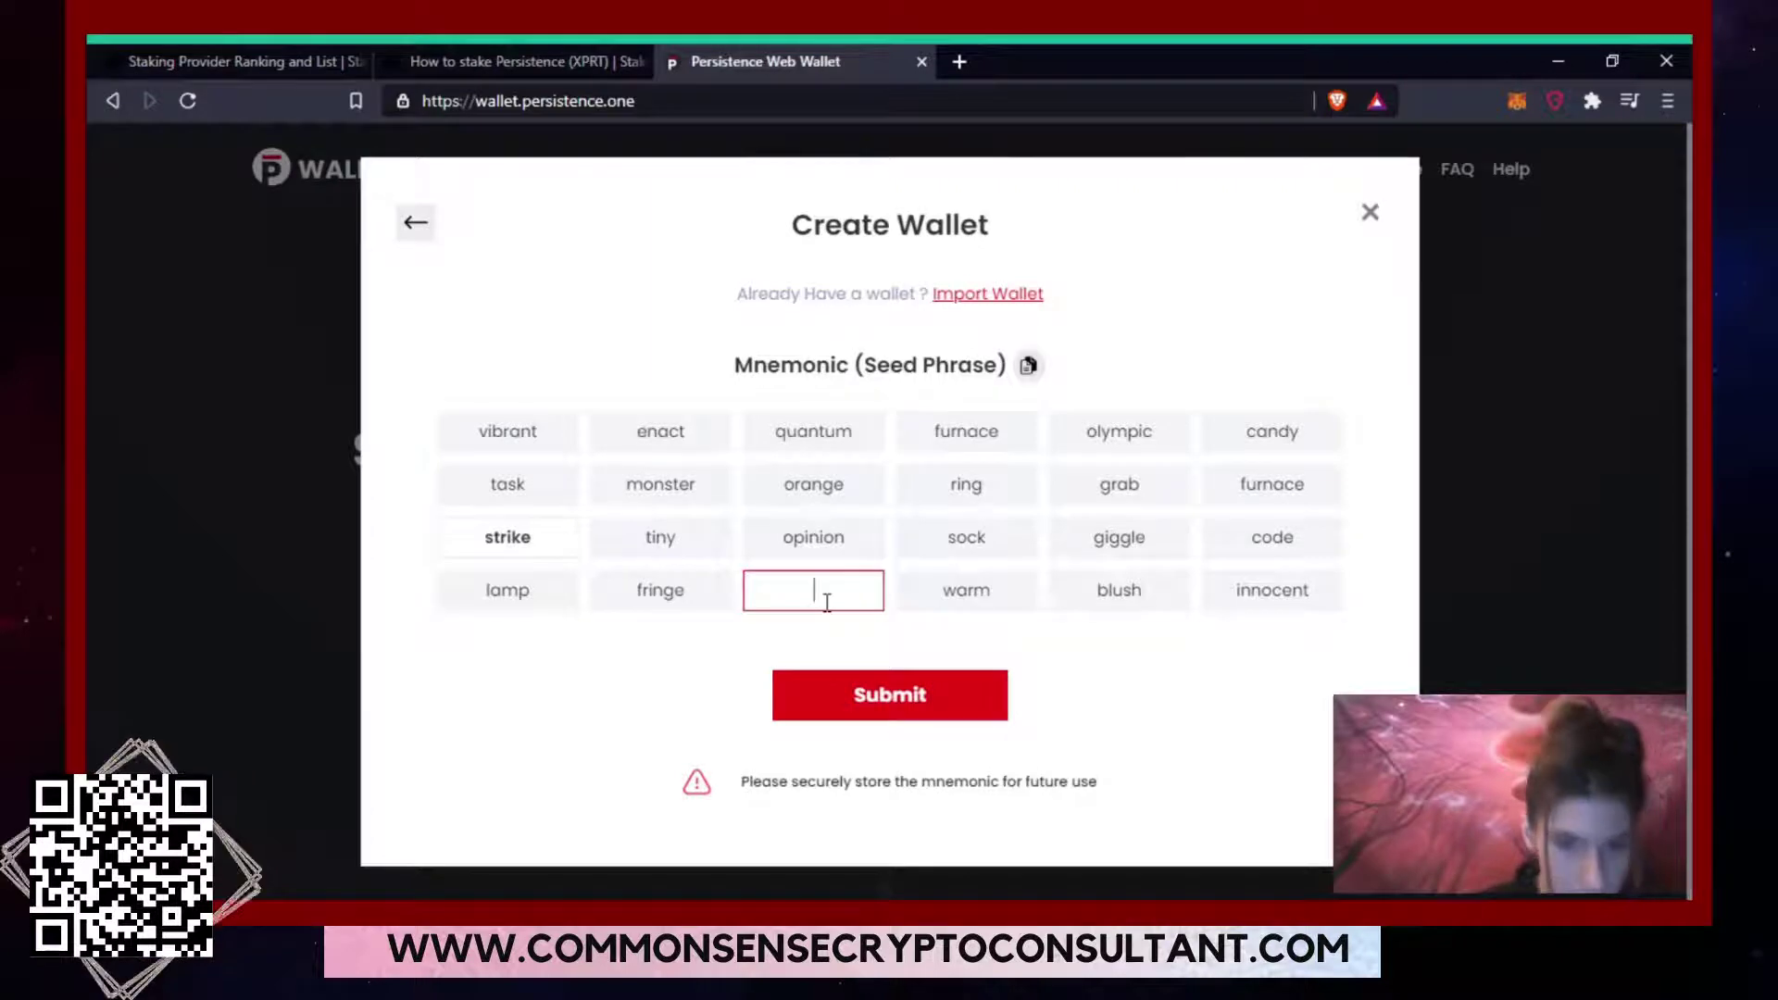
pyautogui.write('nice')
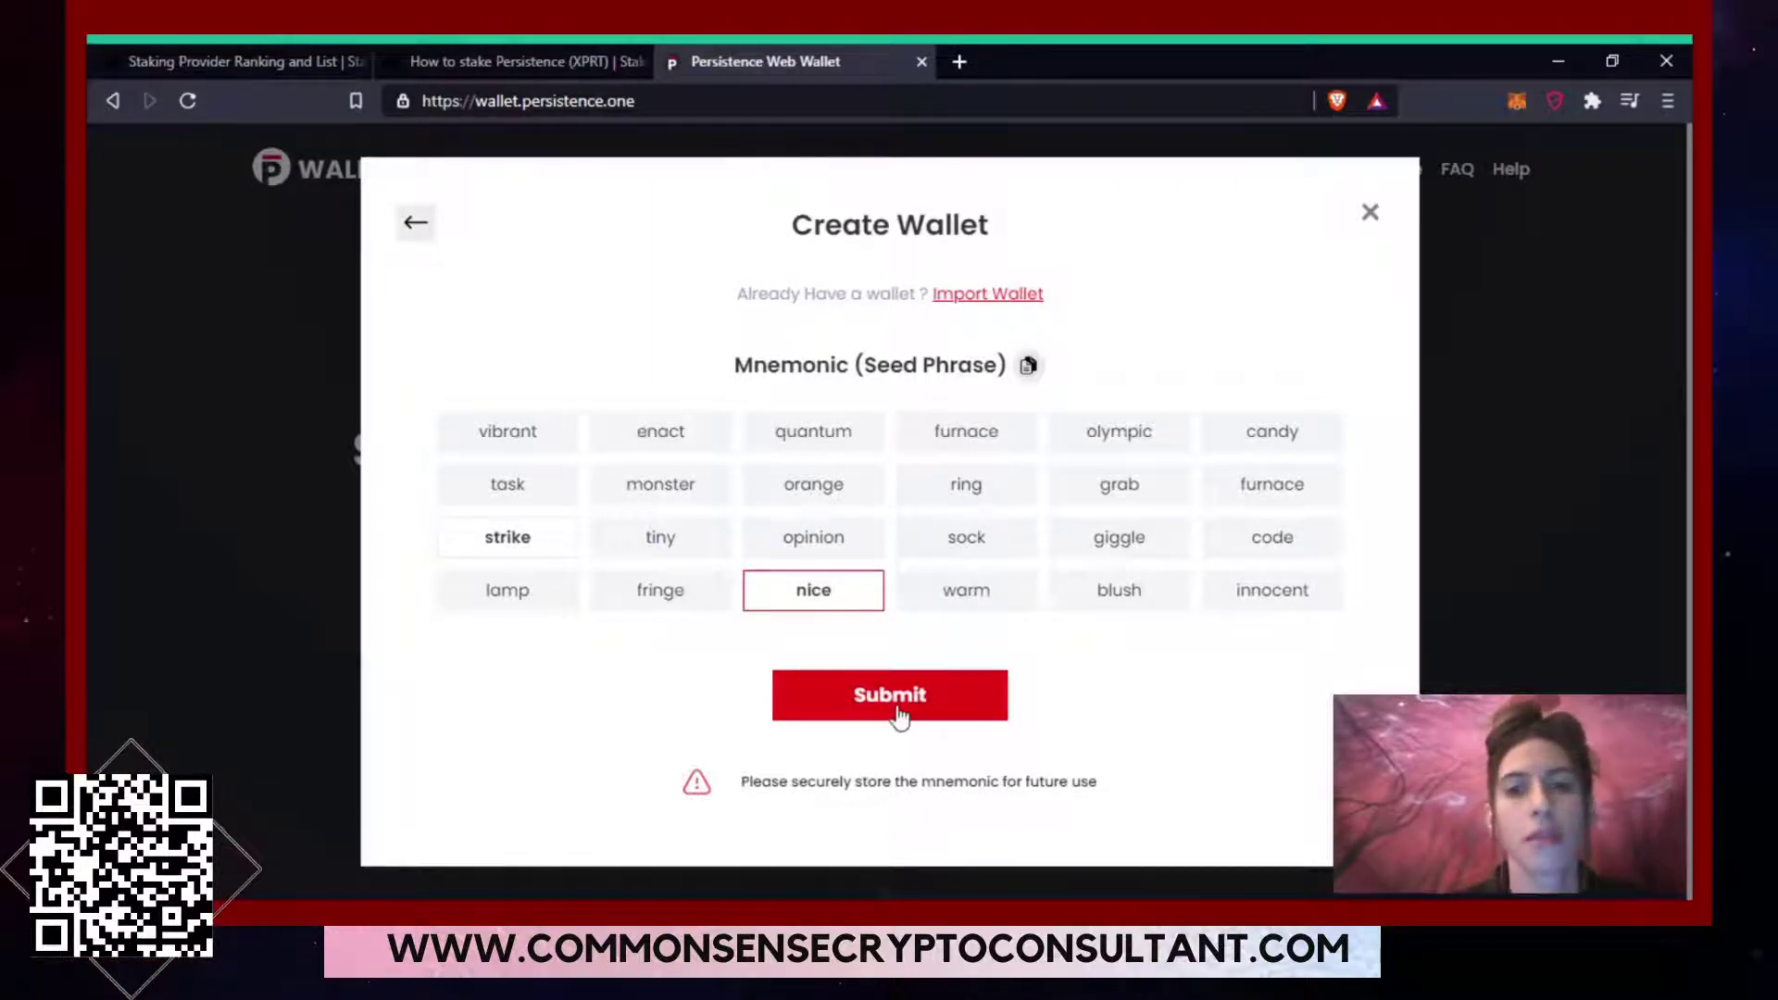
pyautogui.click(895, 725)
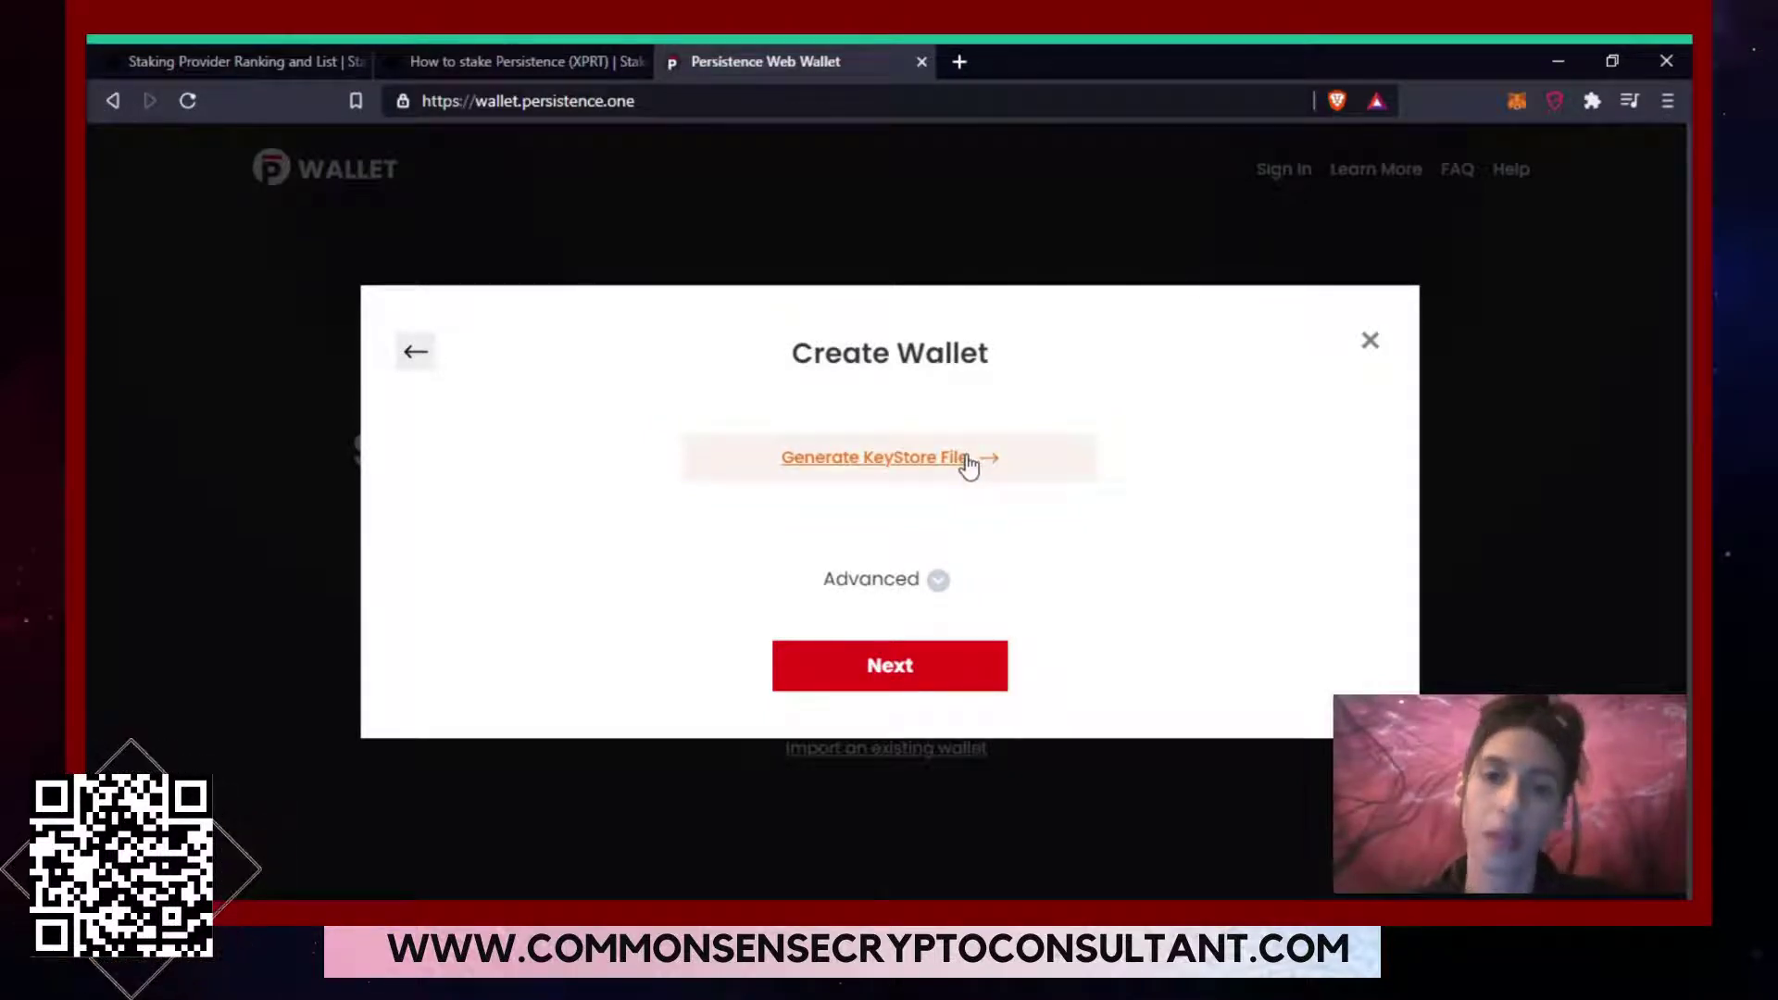
# Generate a KeyStore file for the wallet, protected by a password.
pyautogui.click(965, 454)
pyautogui.click(968, 454)
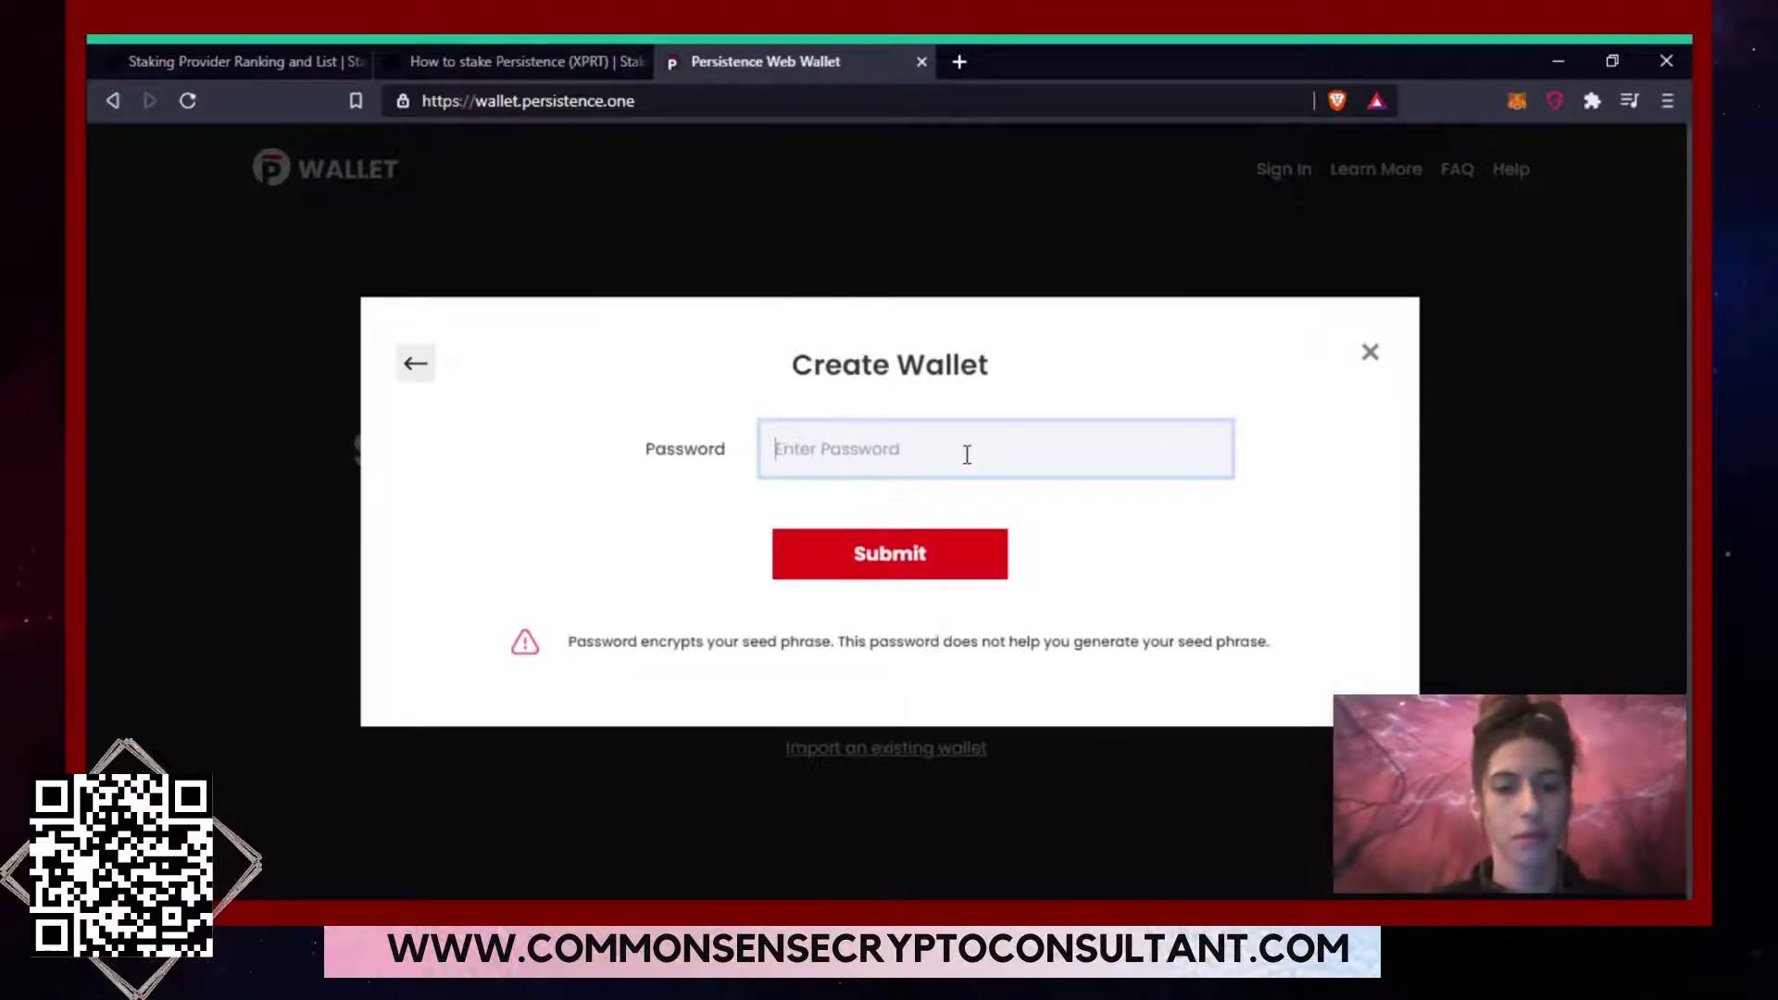
pyautogui.write('•••••••••')
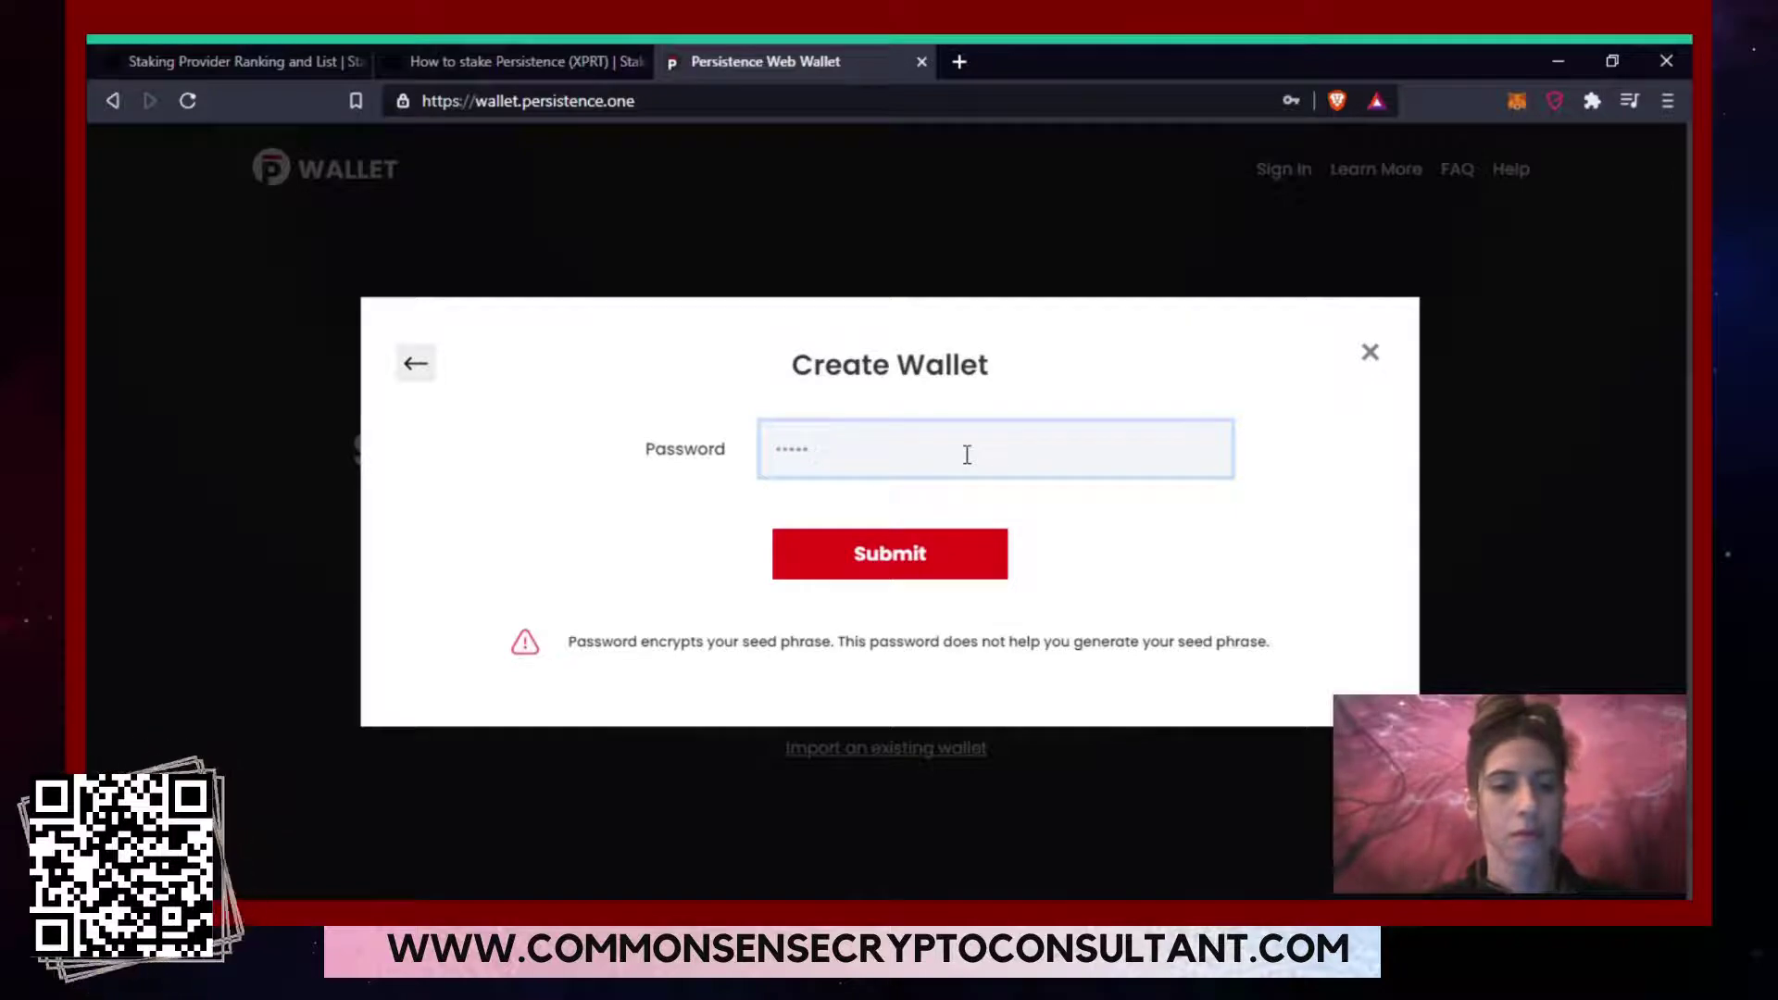
pyautogui.write('•')
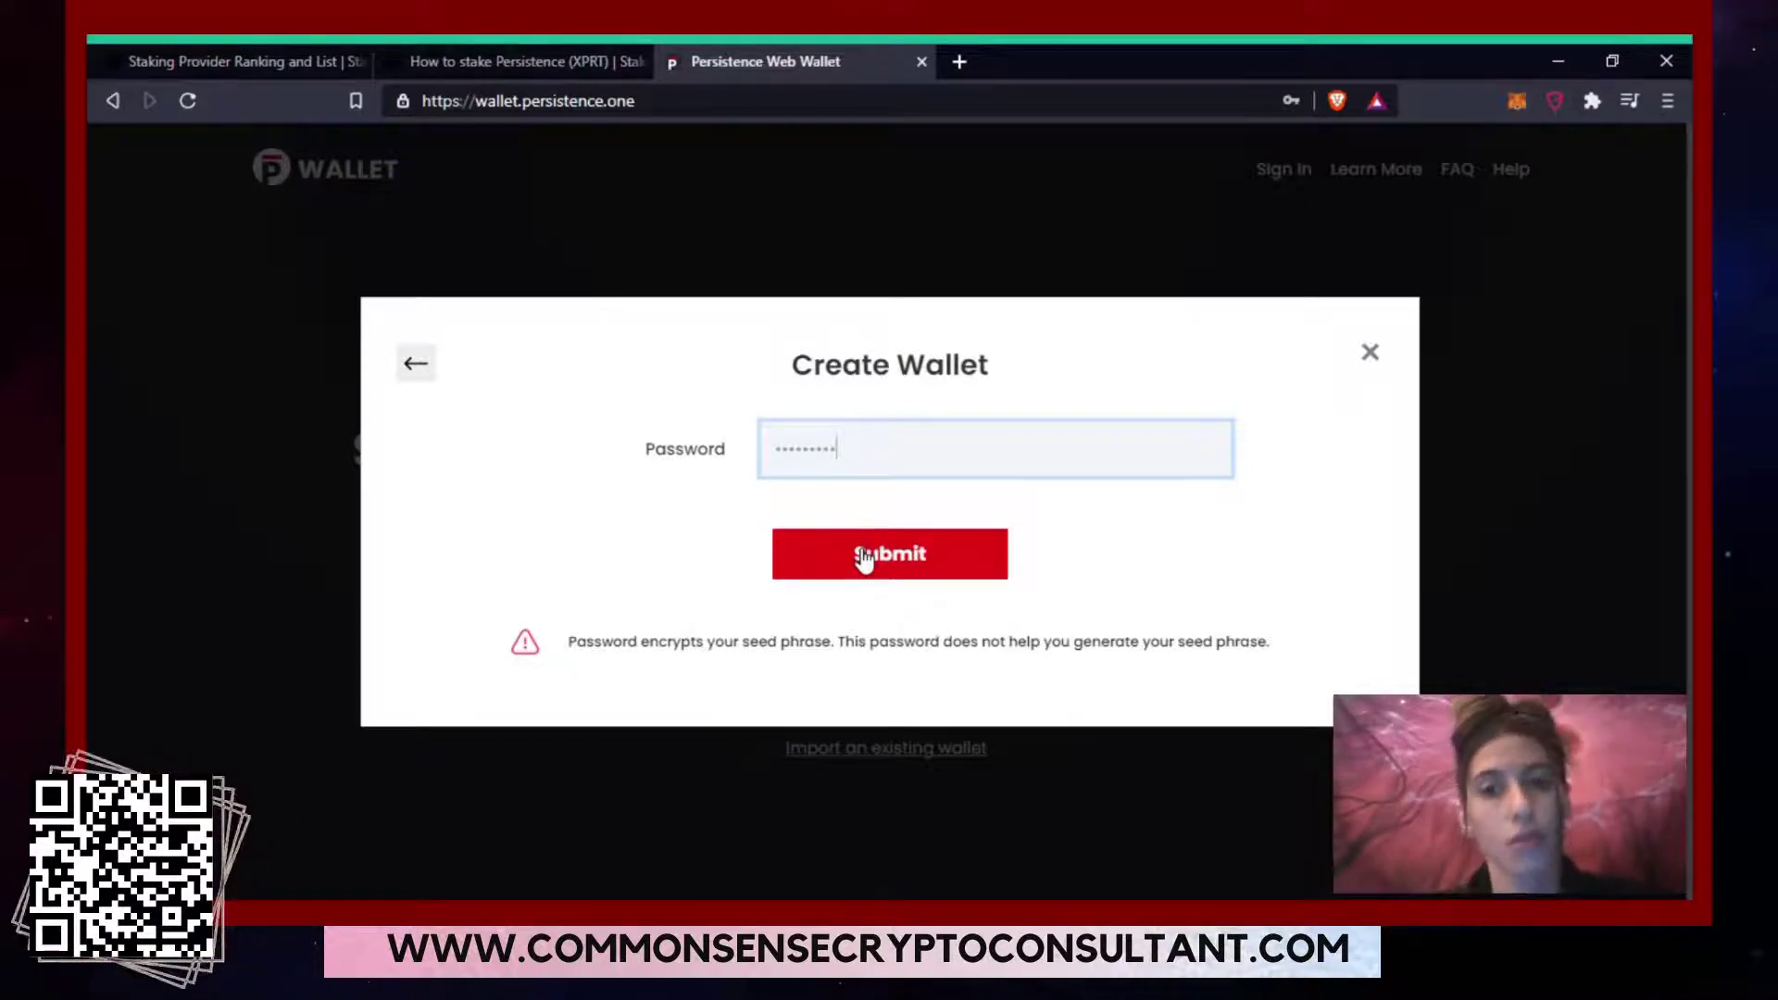
pyautogui.click(861, 558)
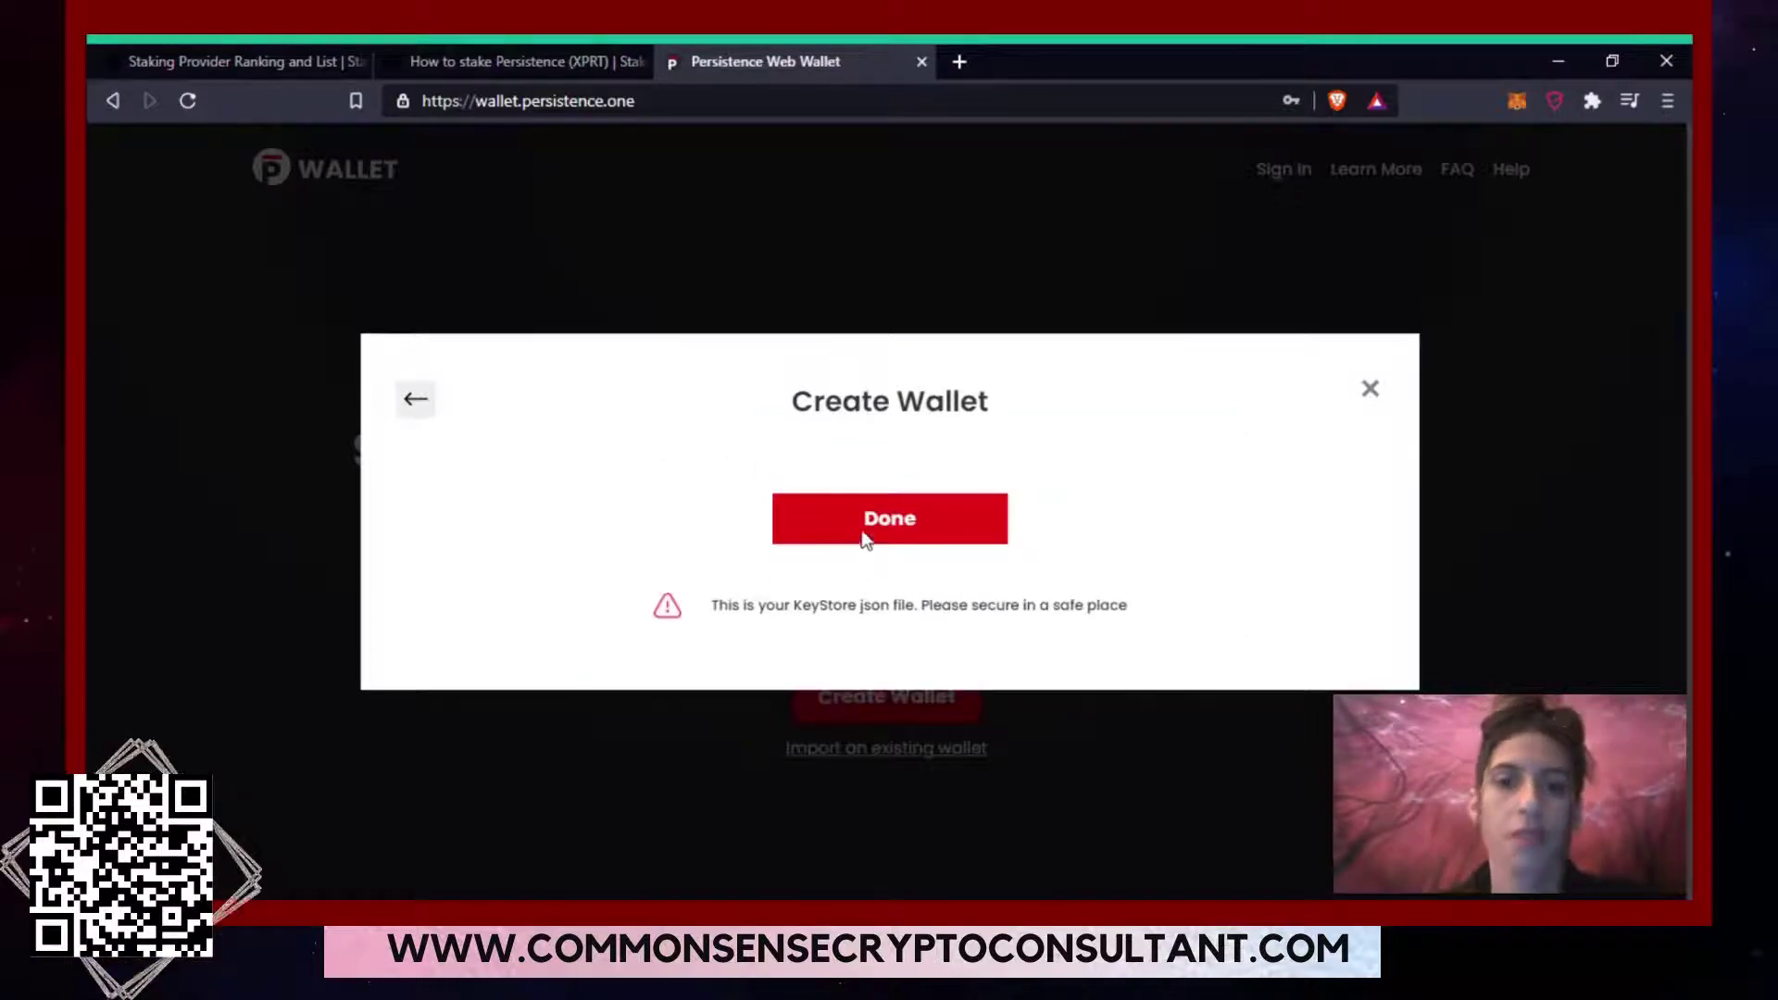
# Download the KeyStore json file and open it from the browser's download bar.
pyautogui.click(865, 521)
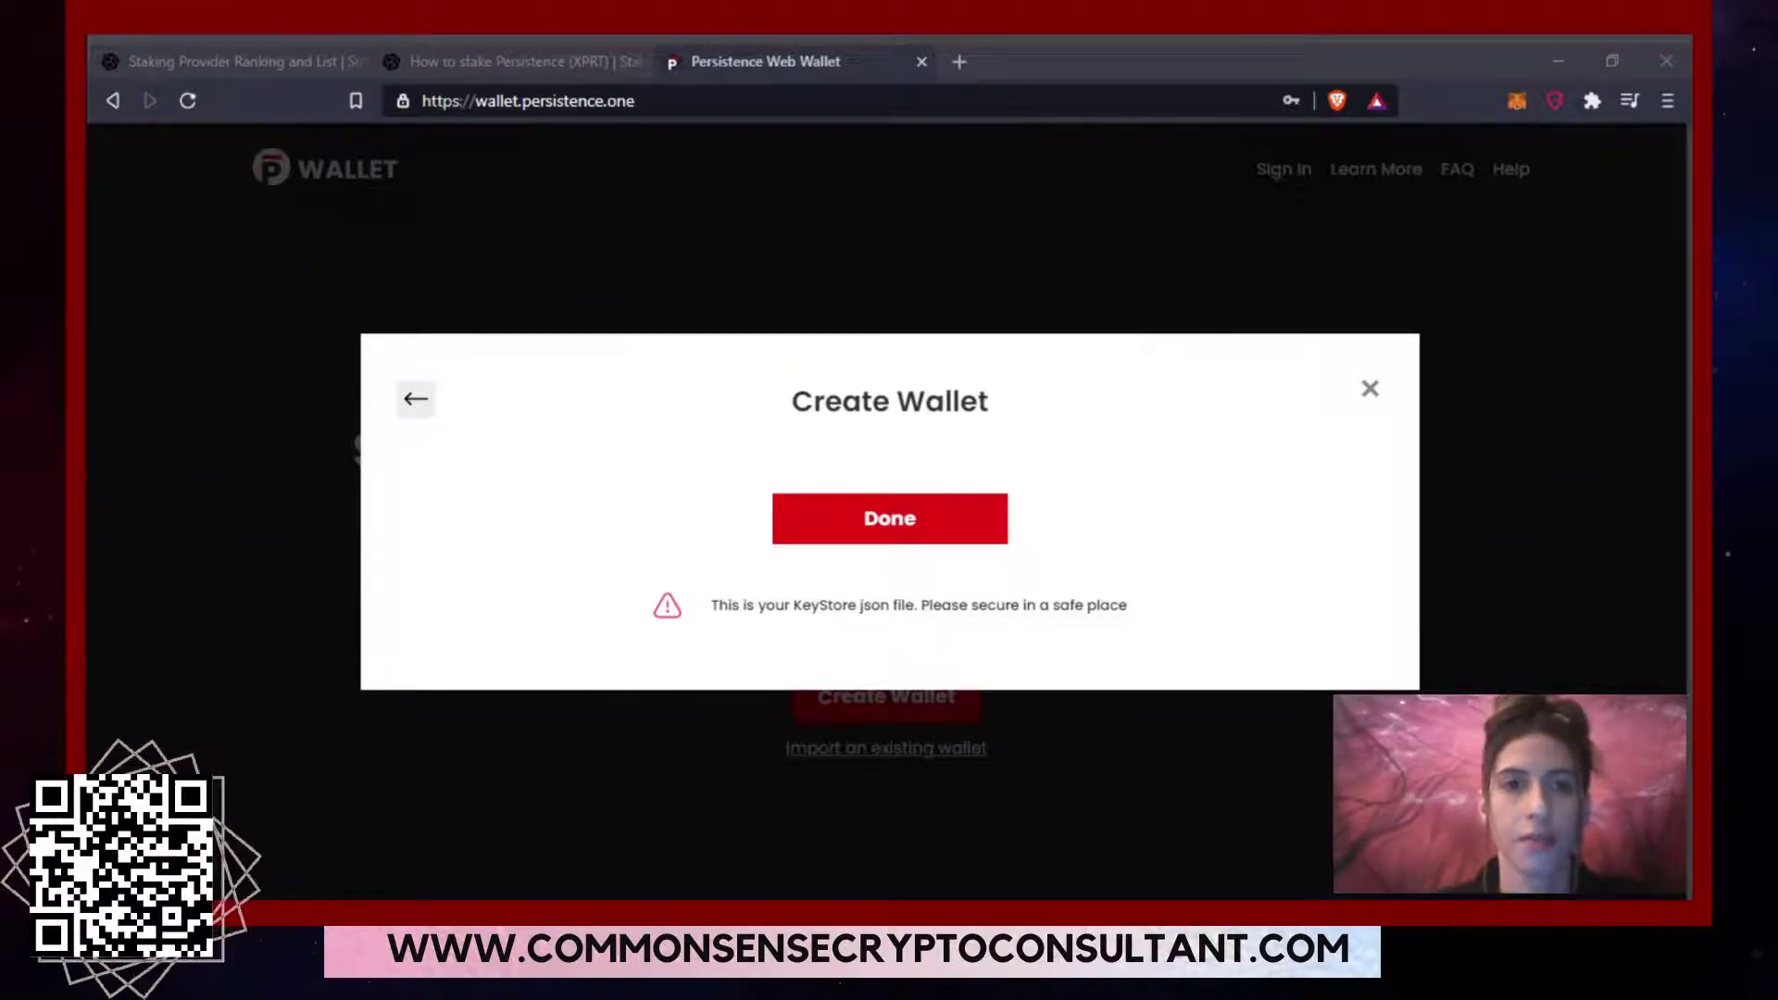
pyautogui.click(984, 669)
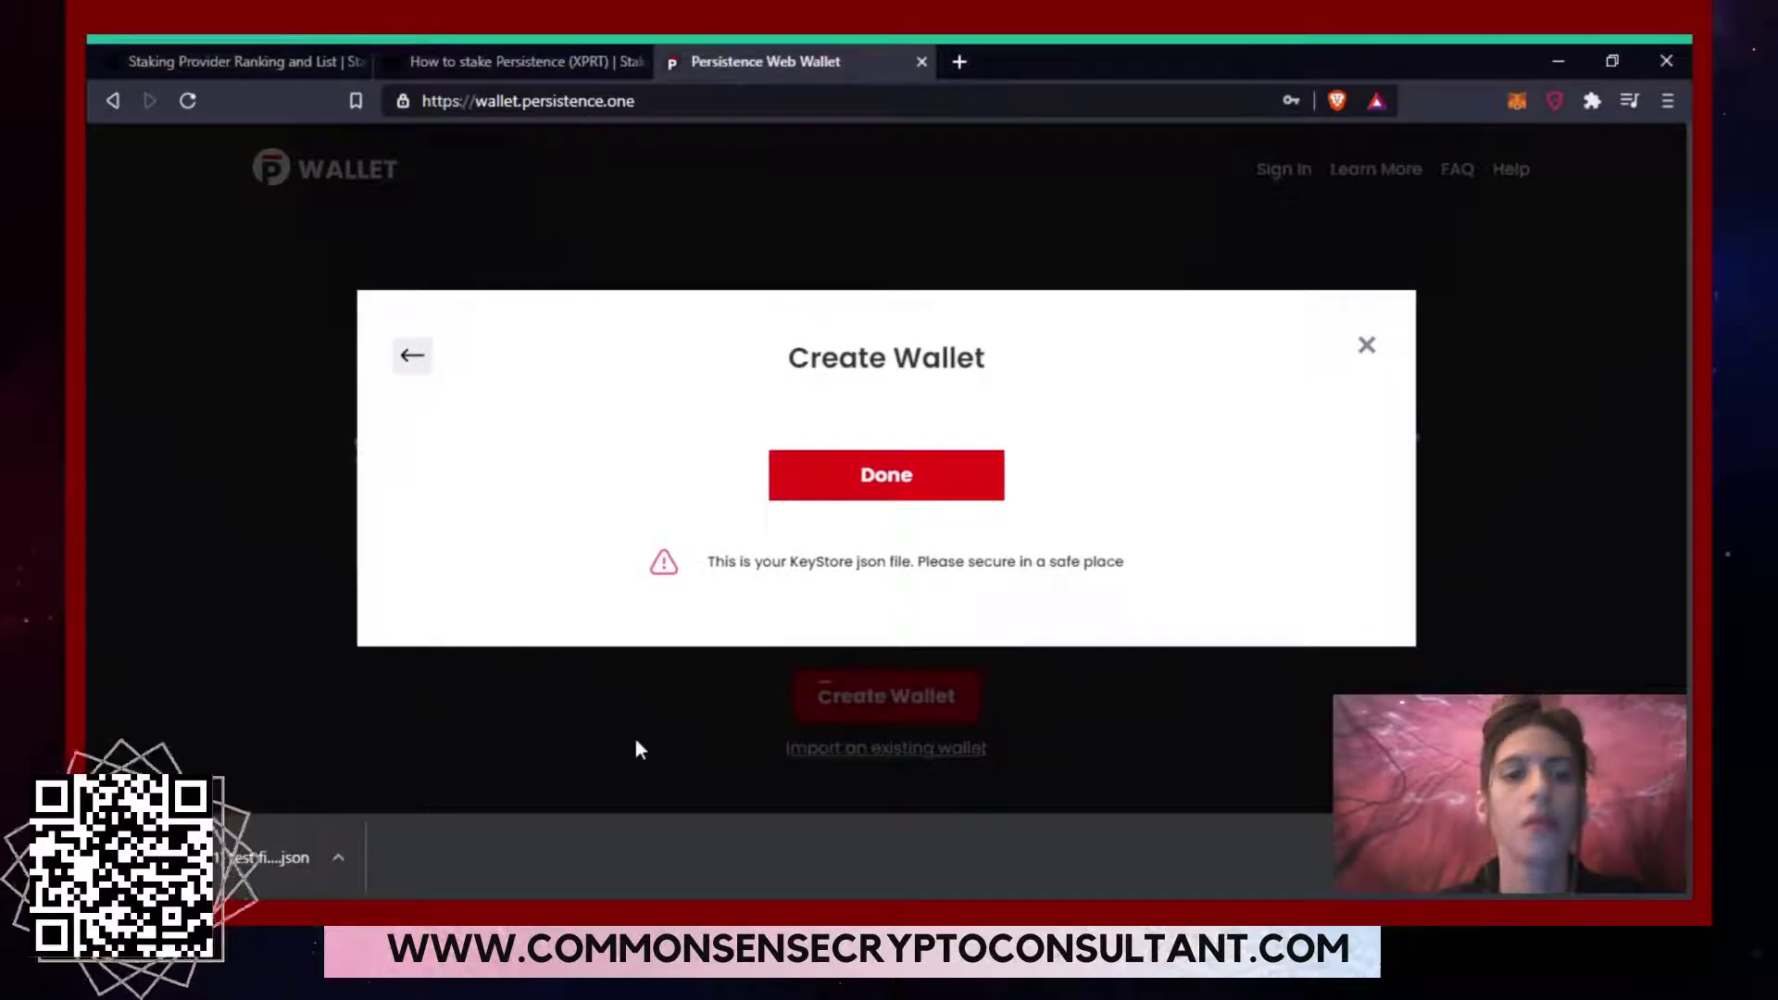
pyautogui.click(336, 858)
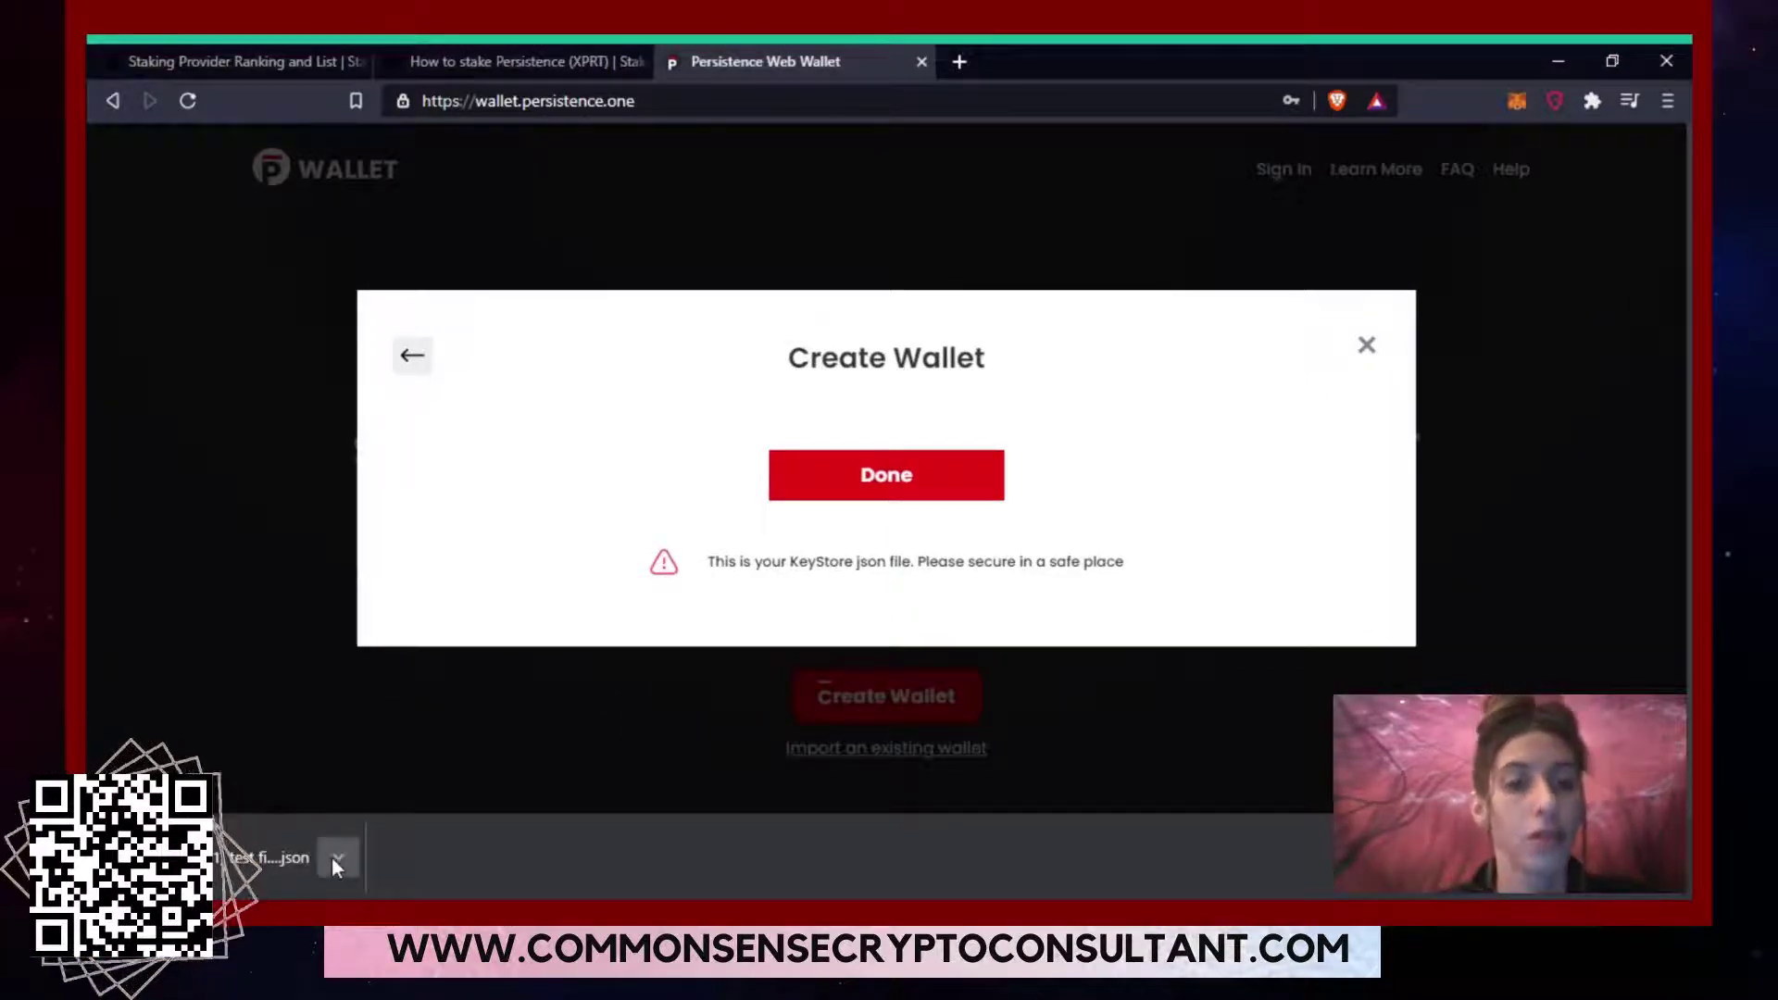
pyautogui.click(401, 710)
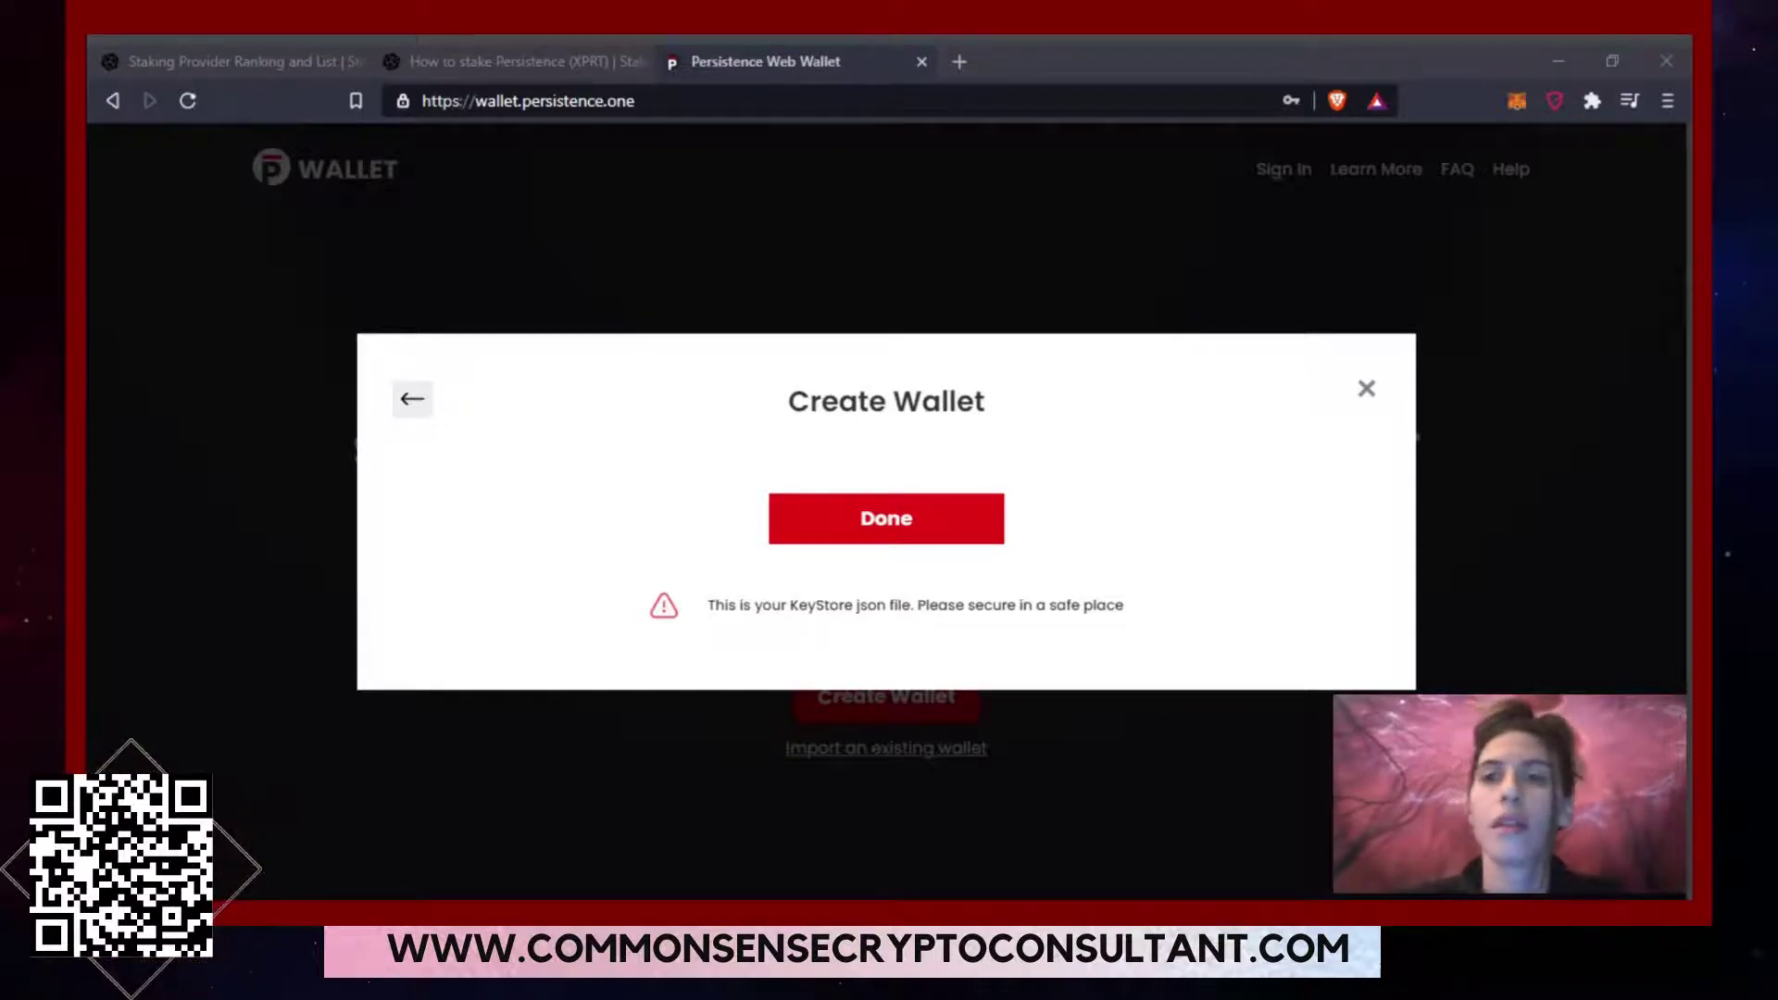
pyautogui.click(1379, 92)
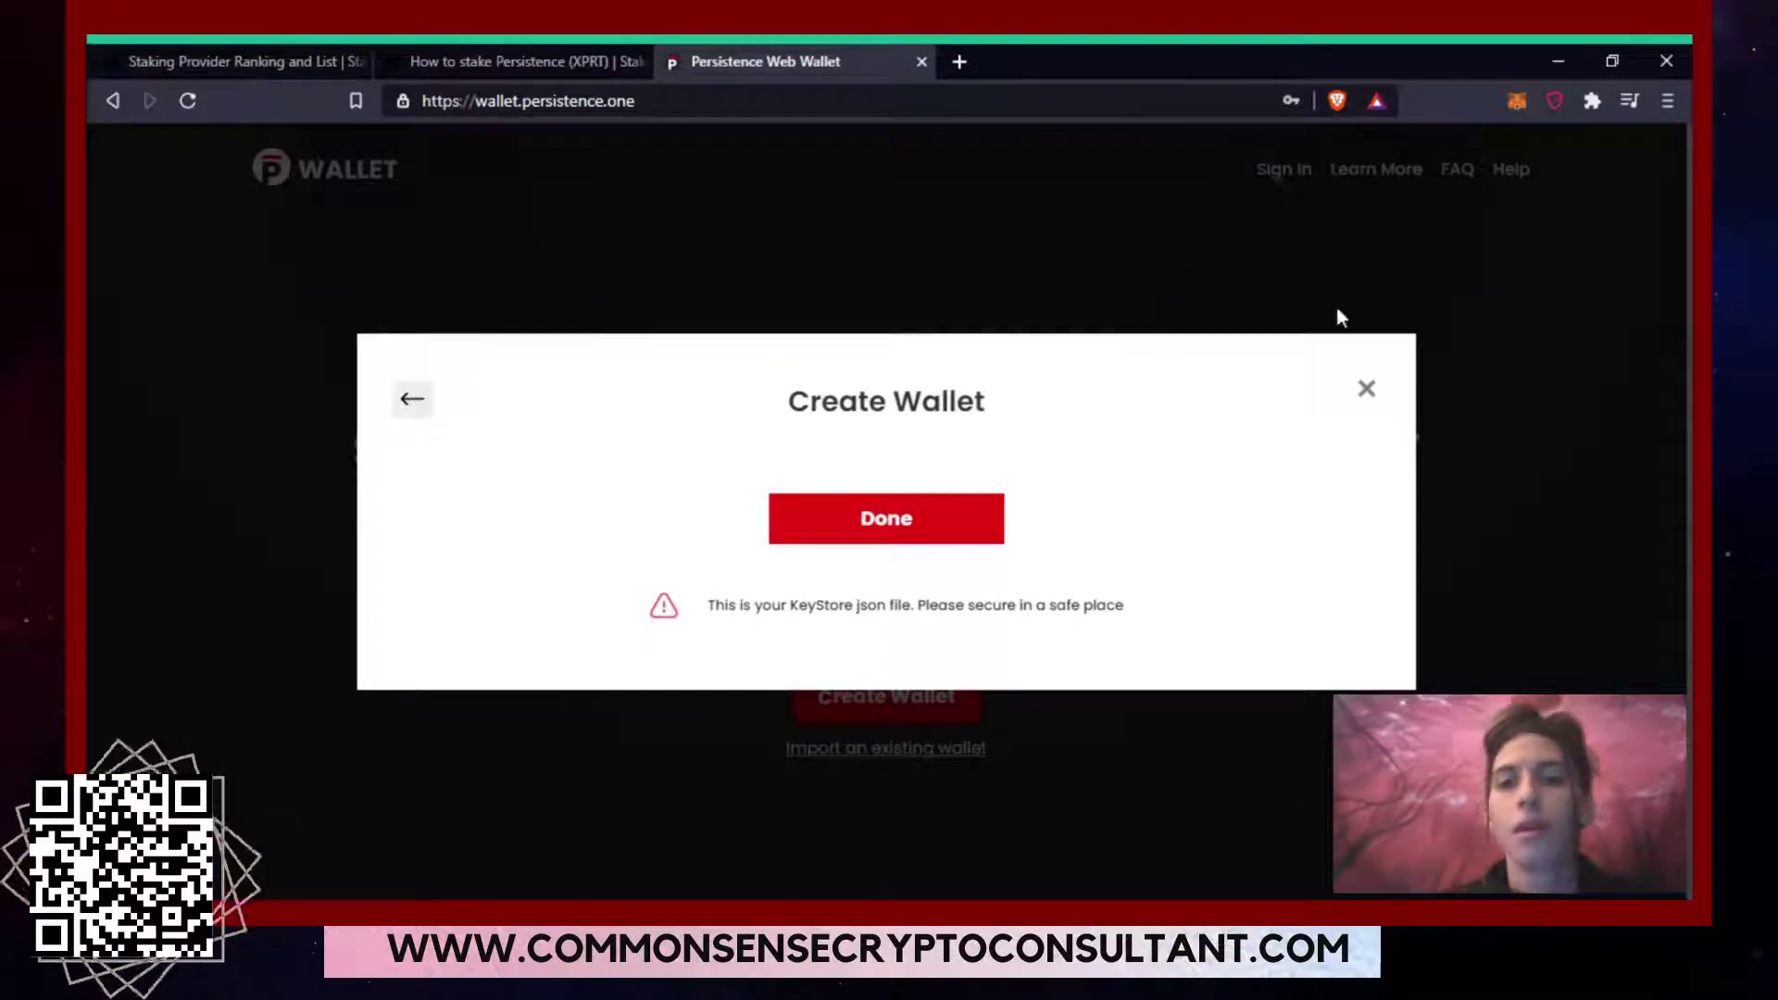
# Reveal and select the new wallet's address and path, then log in to the dashboard.
pyautogui.click(927, 529)
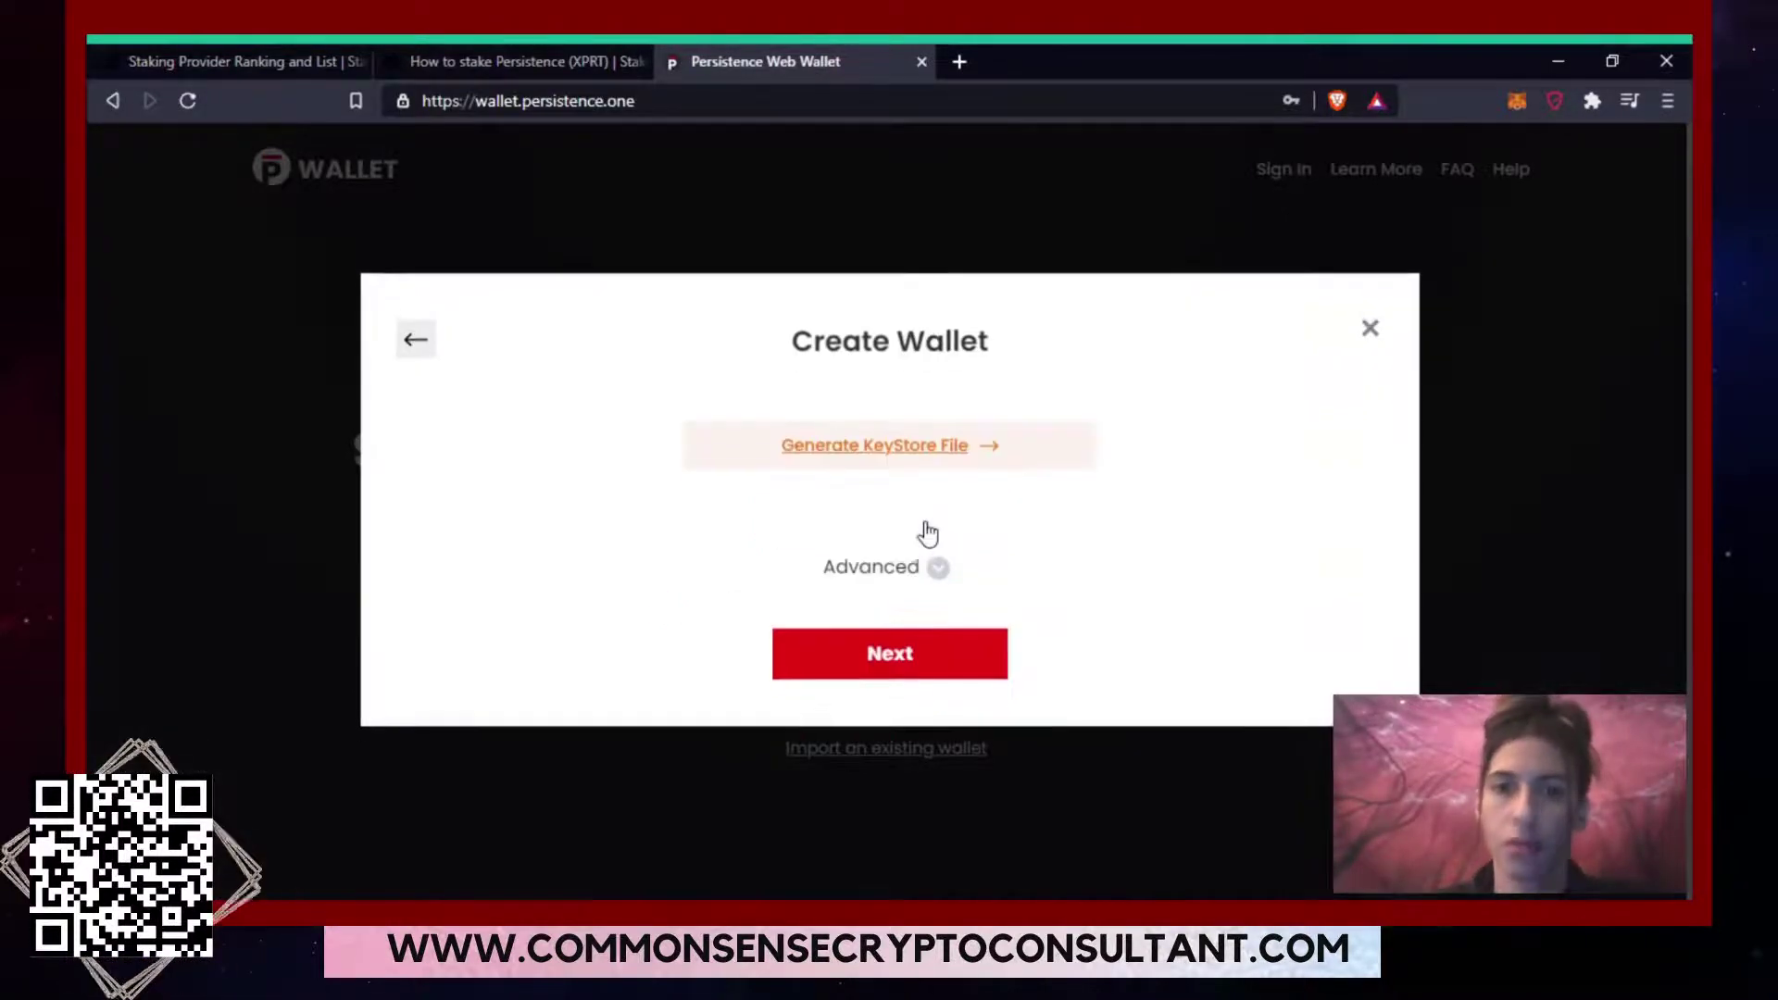
pyautogui.click(930, 681)
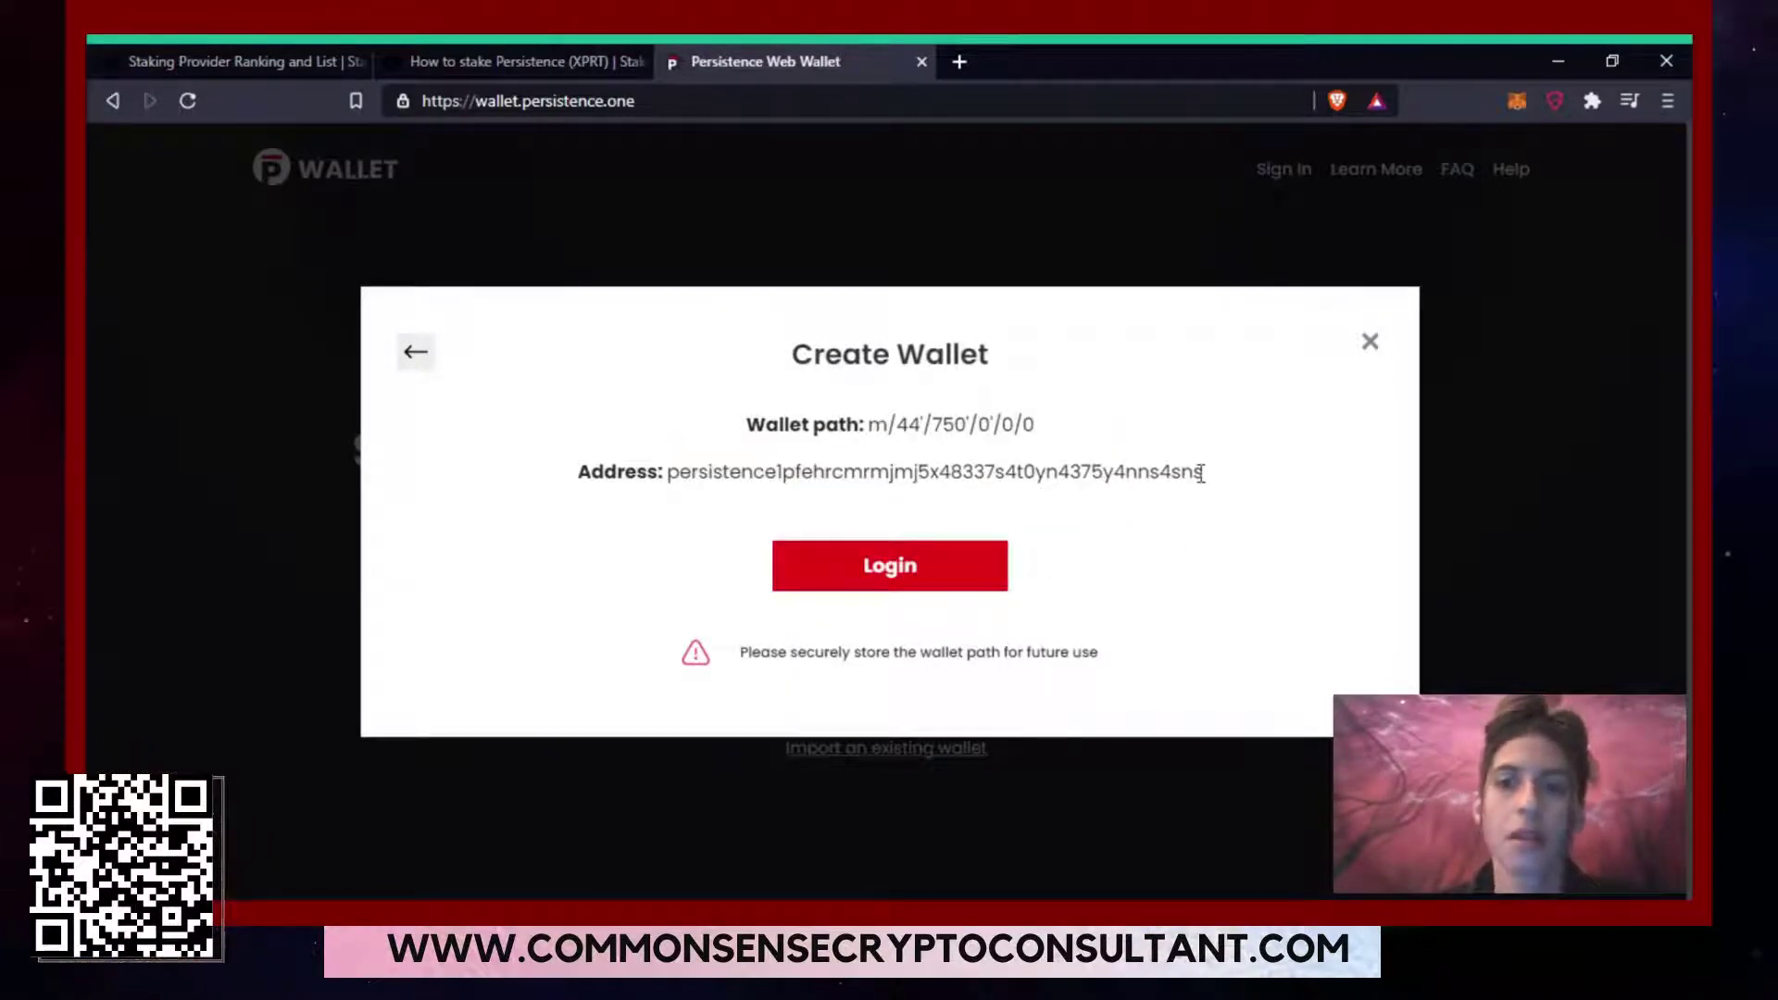
pyautogui.moveTo(1203, 474); pyautogui.dragTo(673, 464)
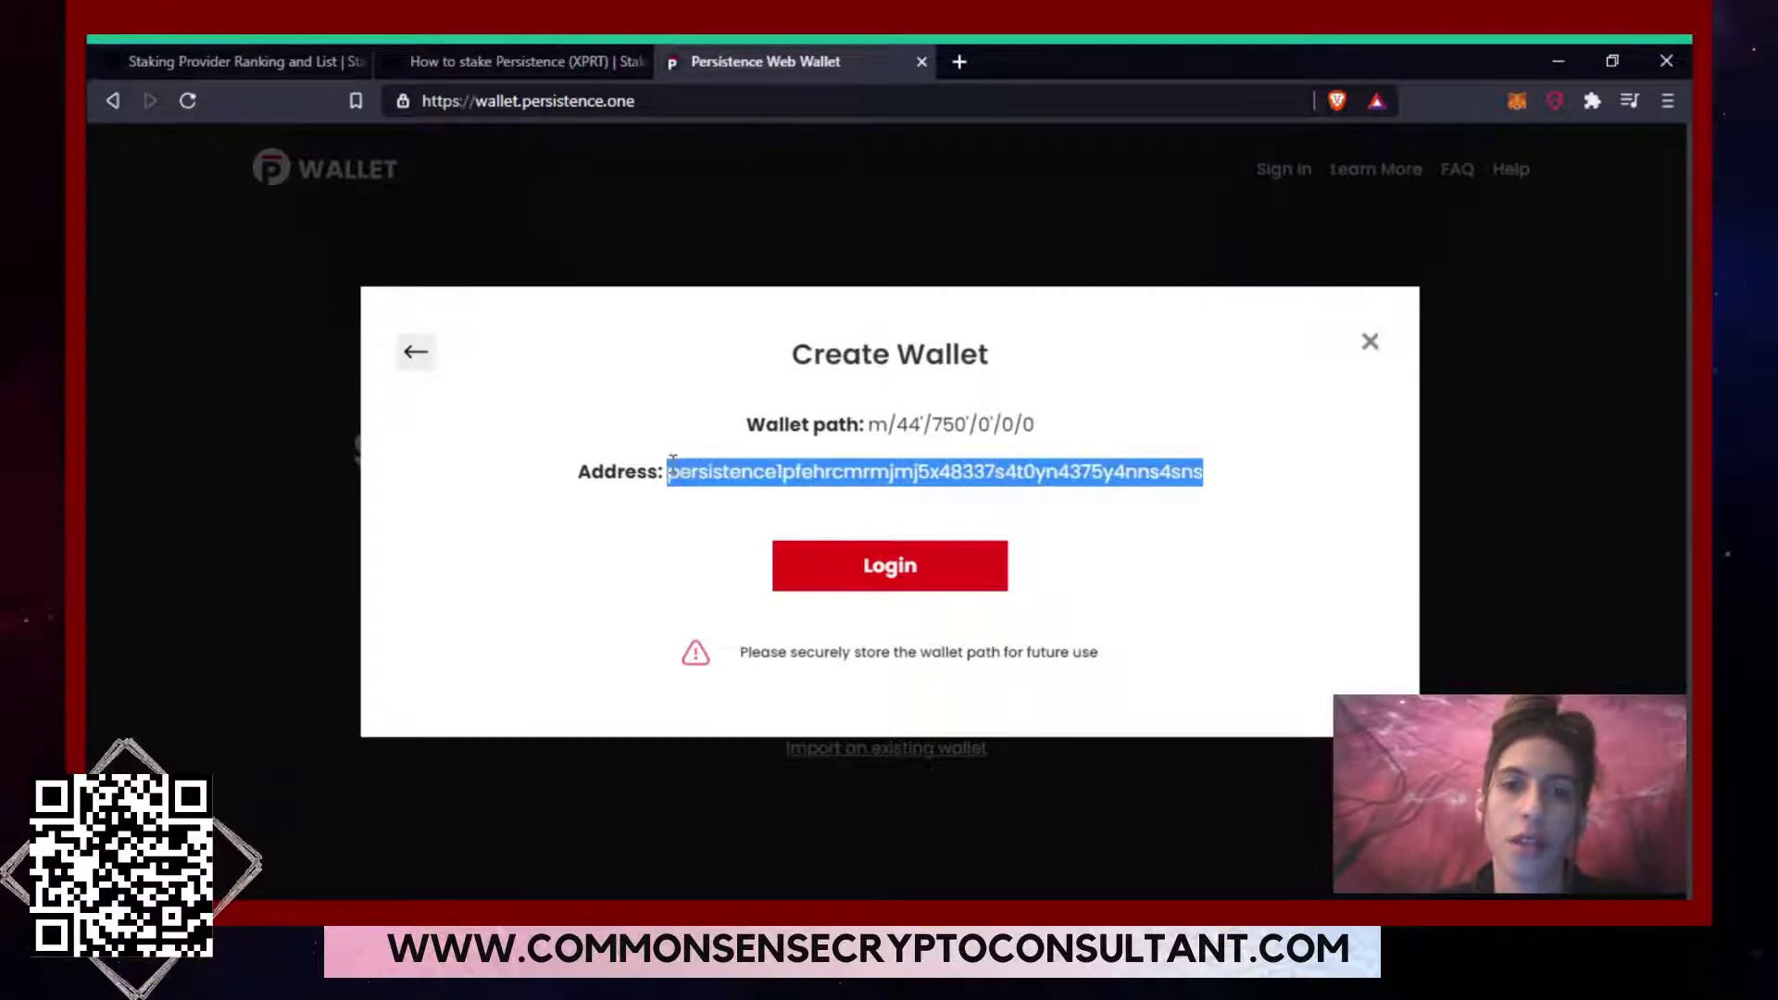
pyautogui.moveTo(867, 412); pyautogui.dragTo(1028, 410)
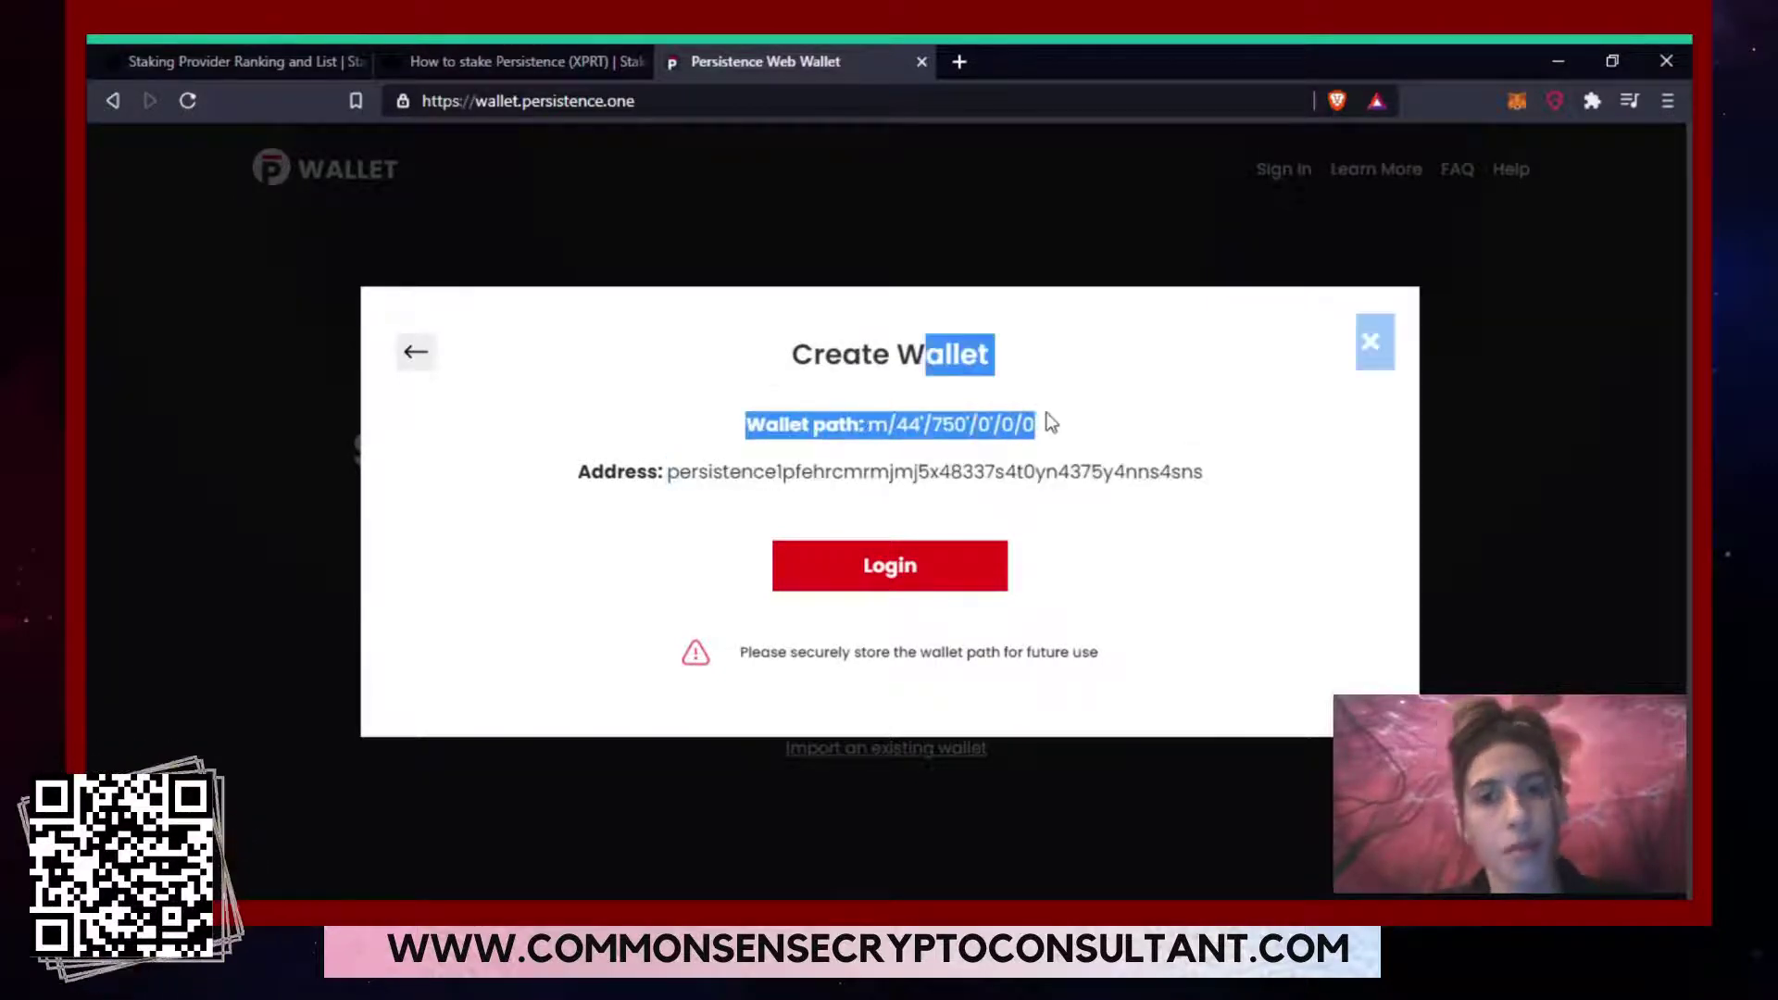
pyautogui.click(1051, 422)
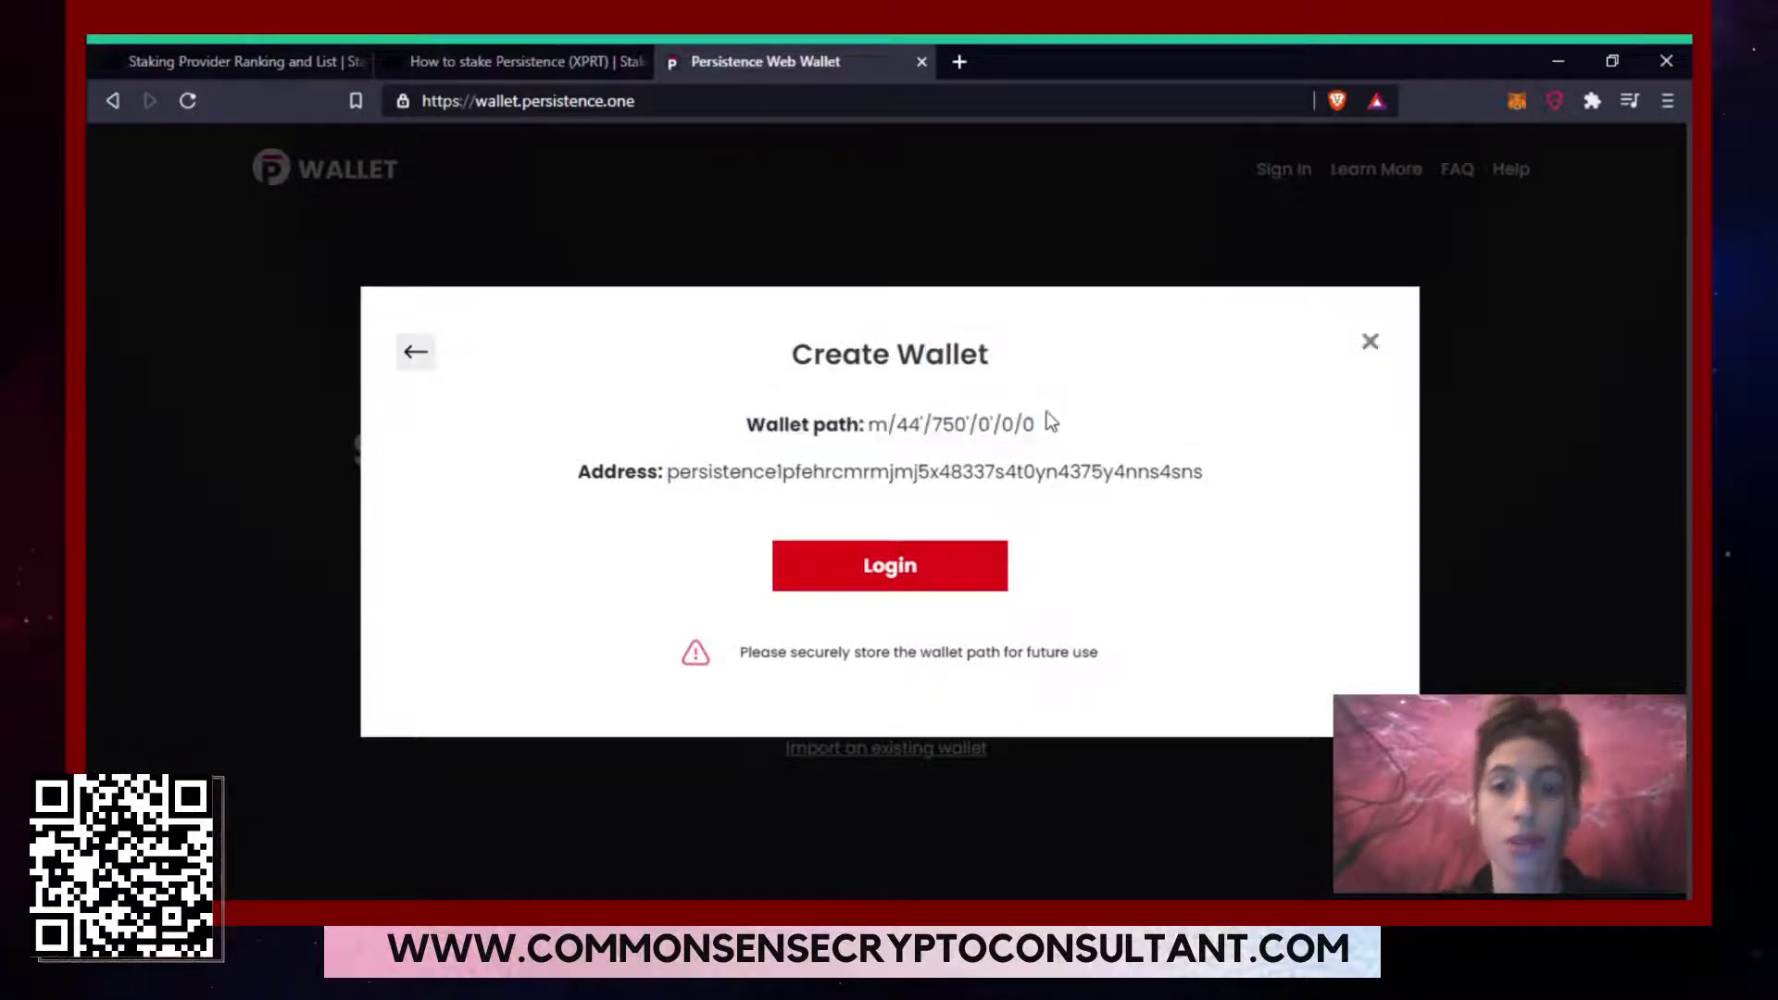
pyautogui.click(846, 569)
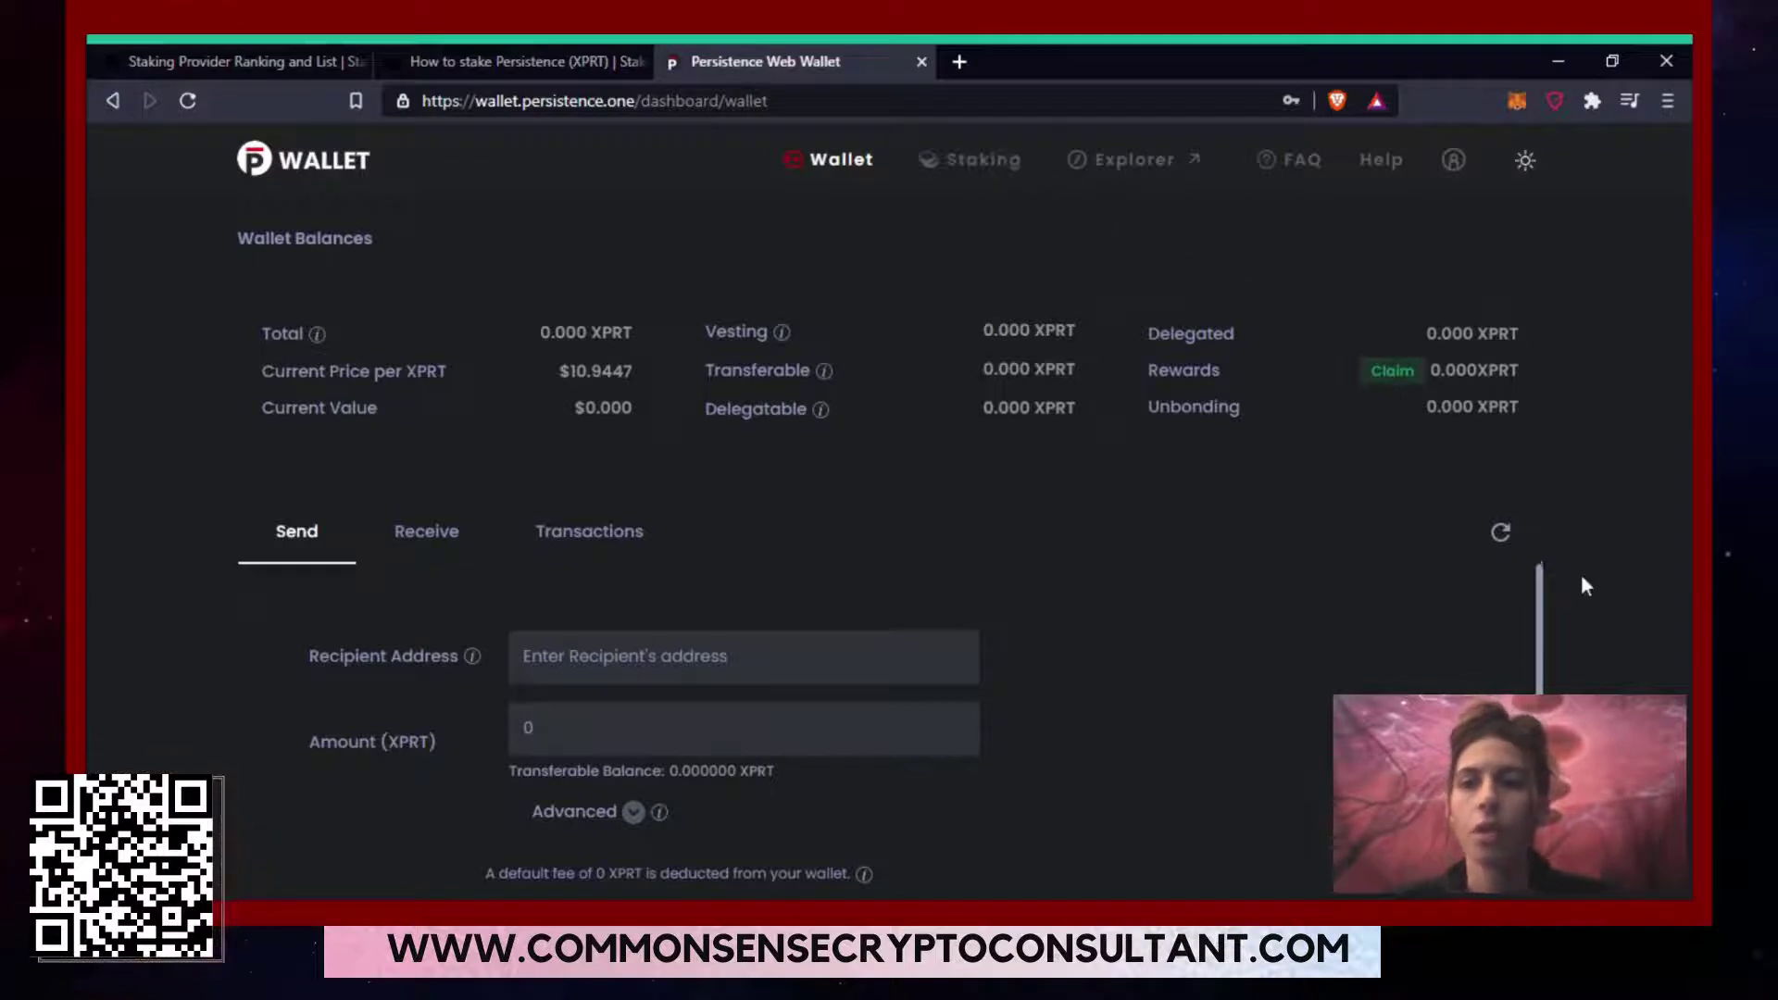
# Look over the Receive and Transactions views, then go to the Staking validator list.
pyautogui.moveTo(1542, 591)
pyautogui.mouseDown()
pyautogui.moveTo(1555, 681)
pyautogui.moveTo(1532, 605)
pyautogui.mouseUp()
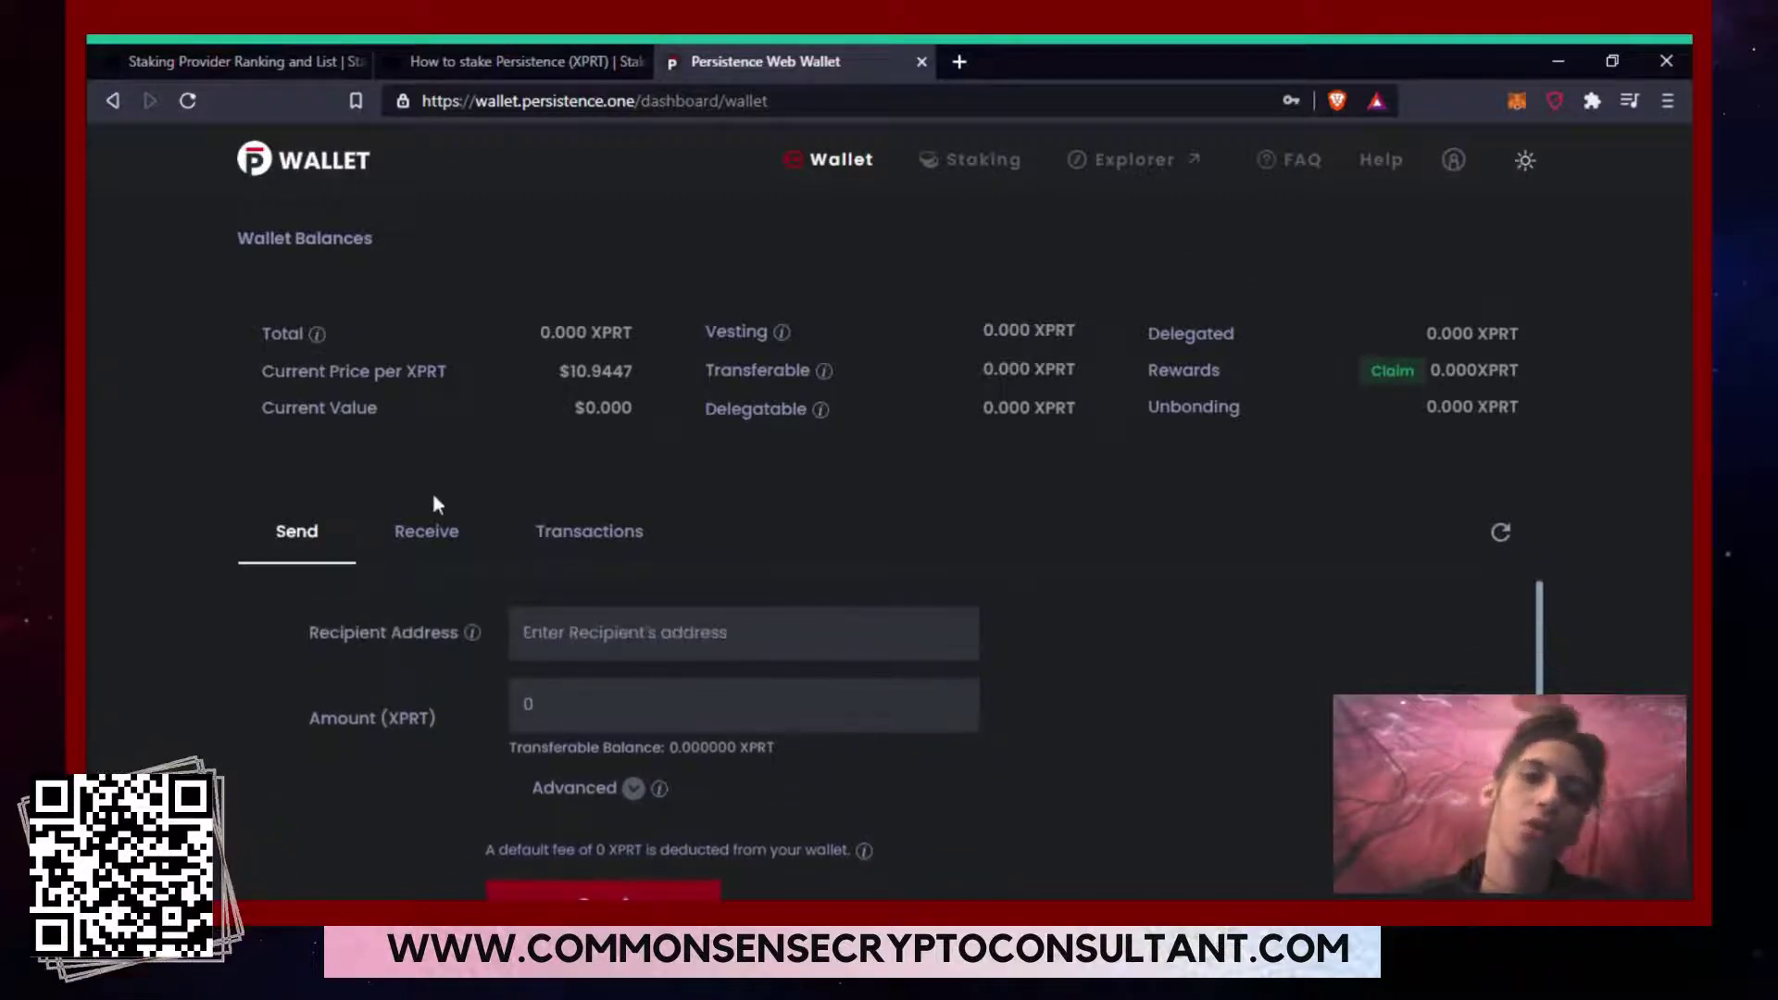
pyautogui.click(389, 540)
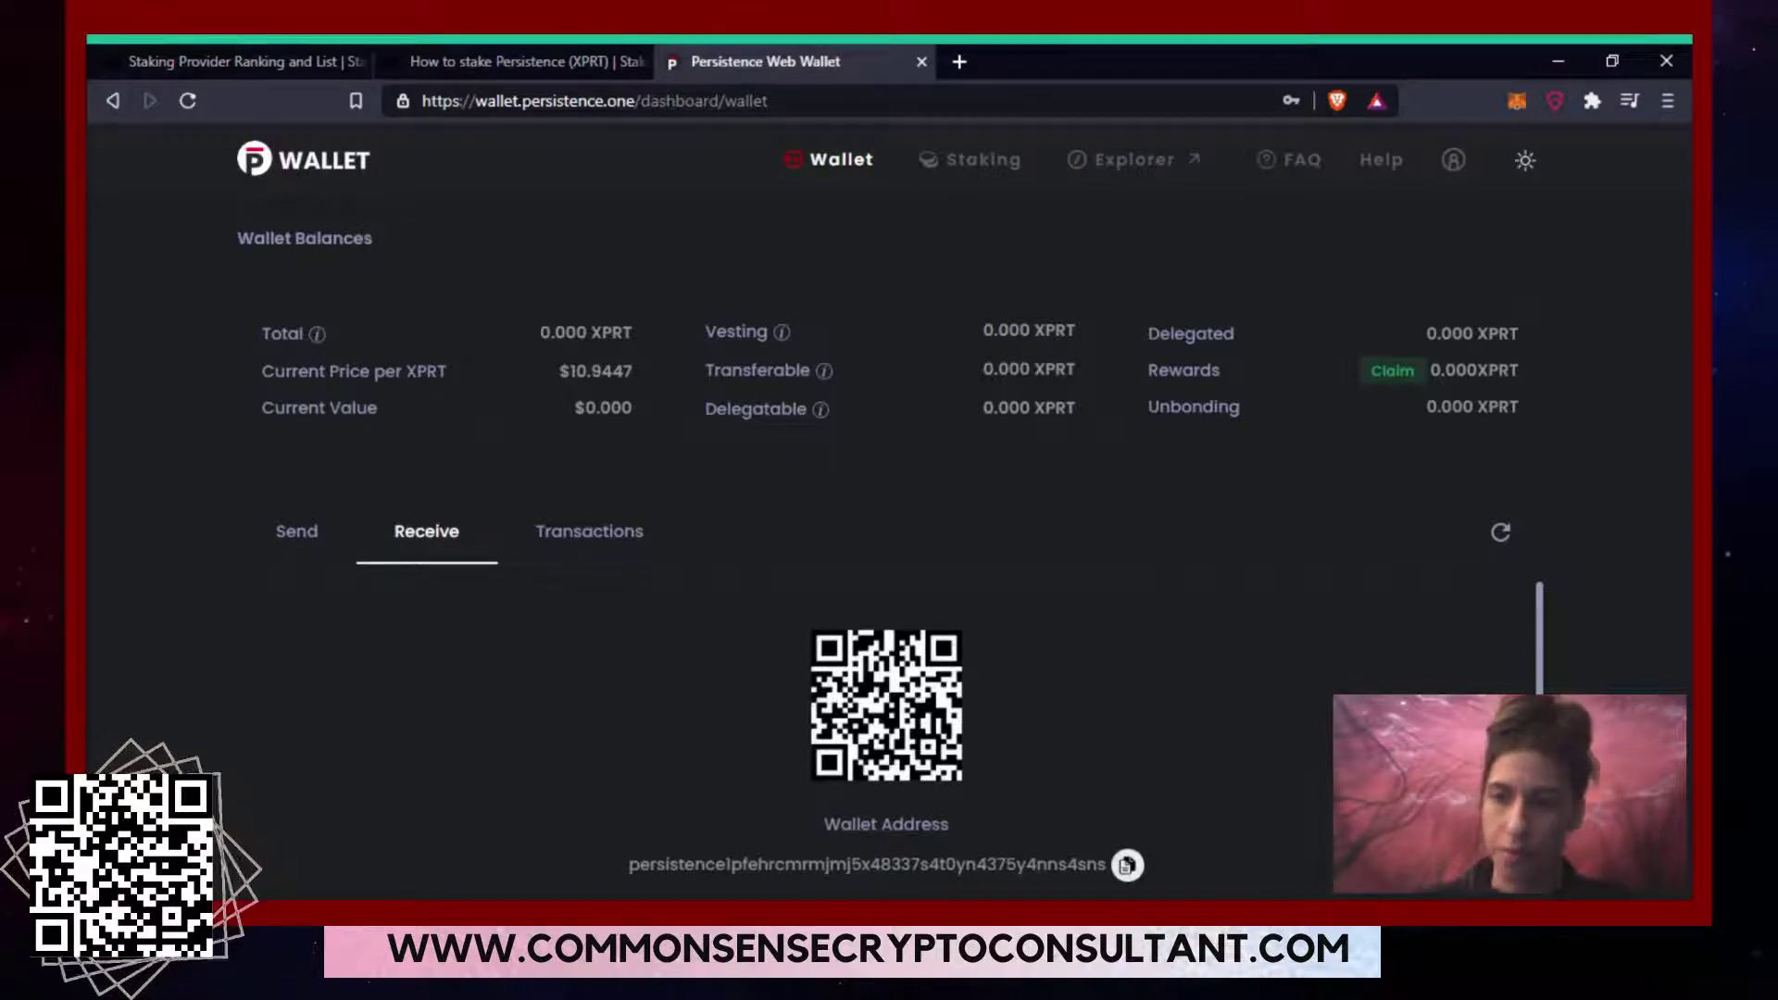
pyautogui.scroll(-1, 886, 704)
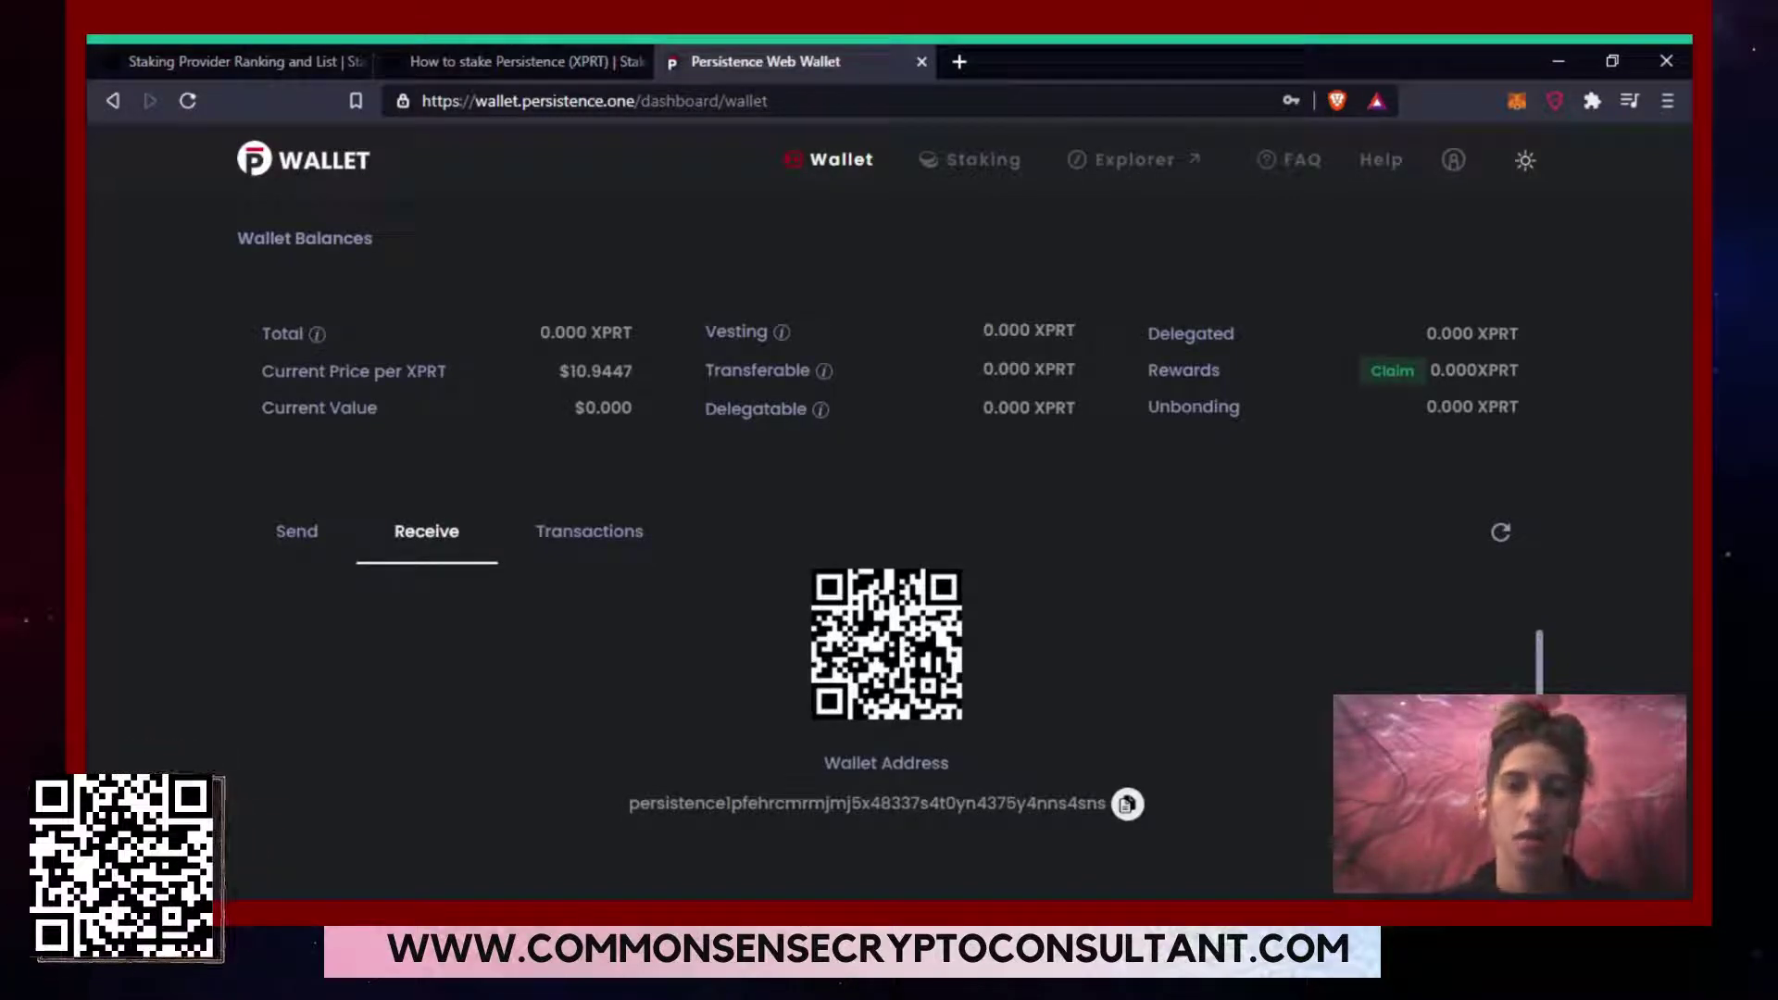
pyautogui.click(625, 554)
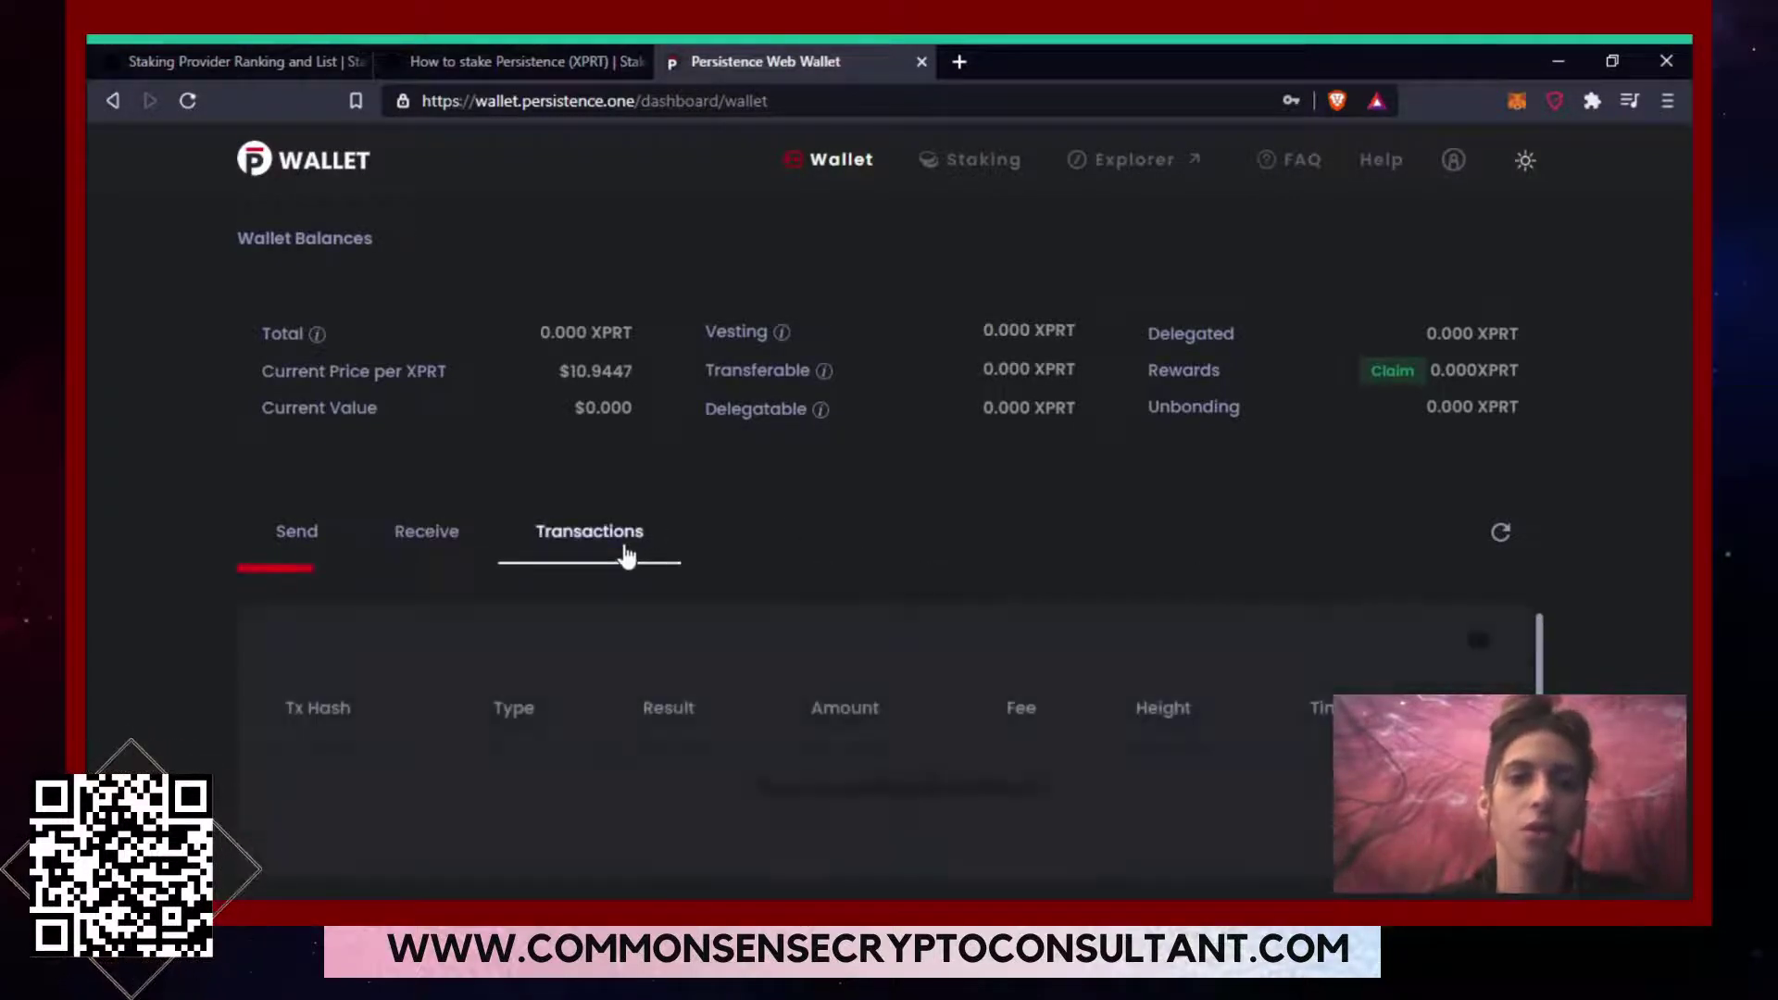
pyautogui.click(446, 519)
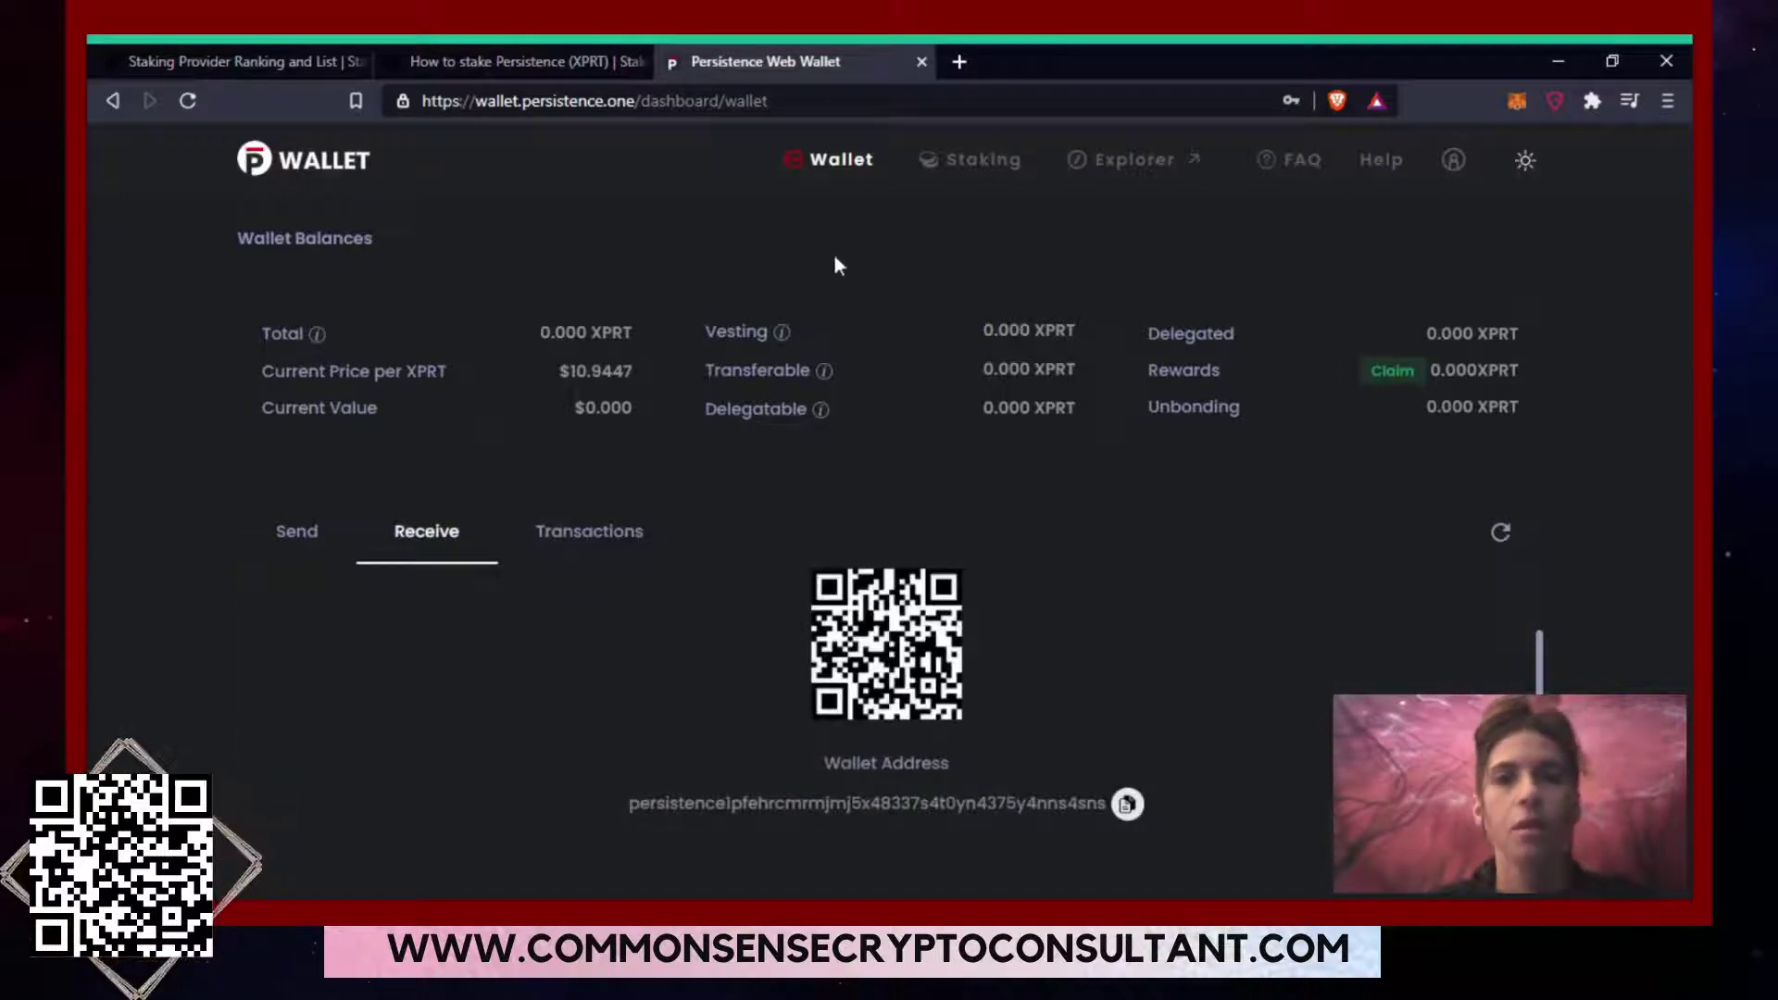
pyautogui.click(963, 166)
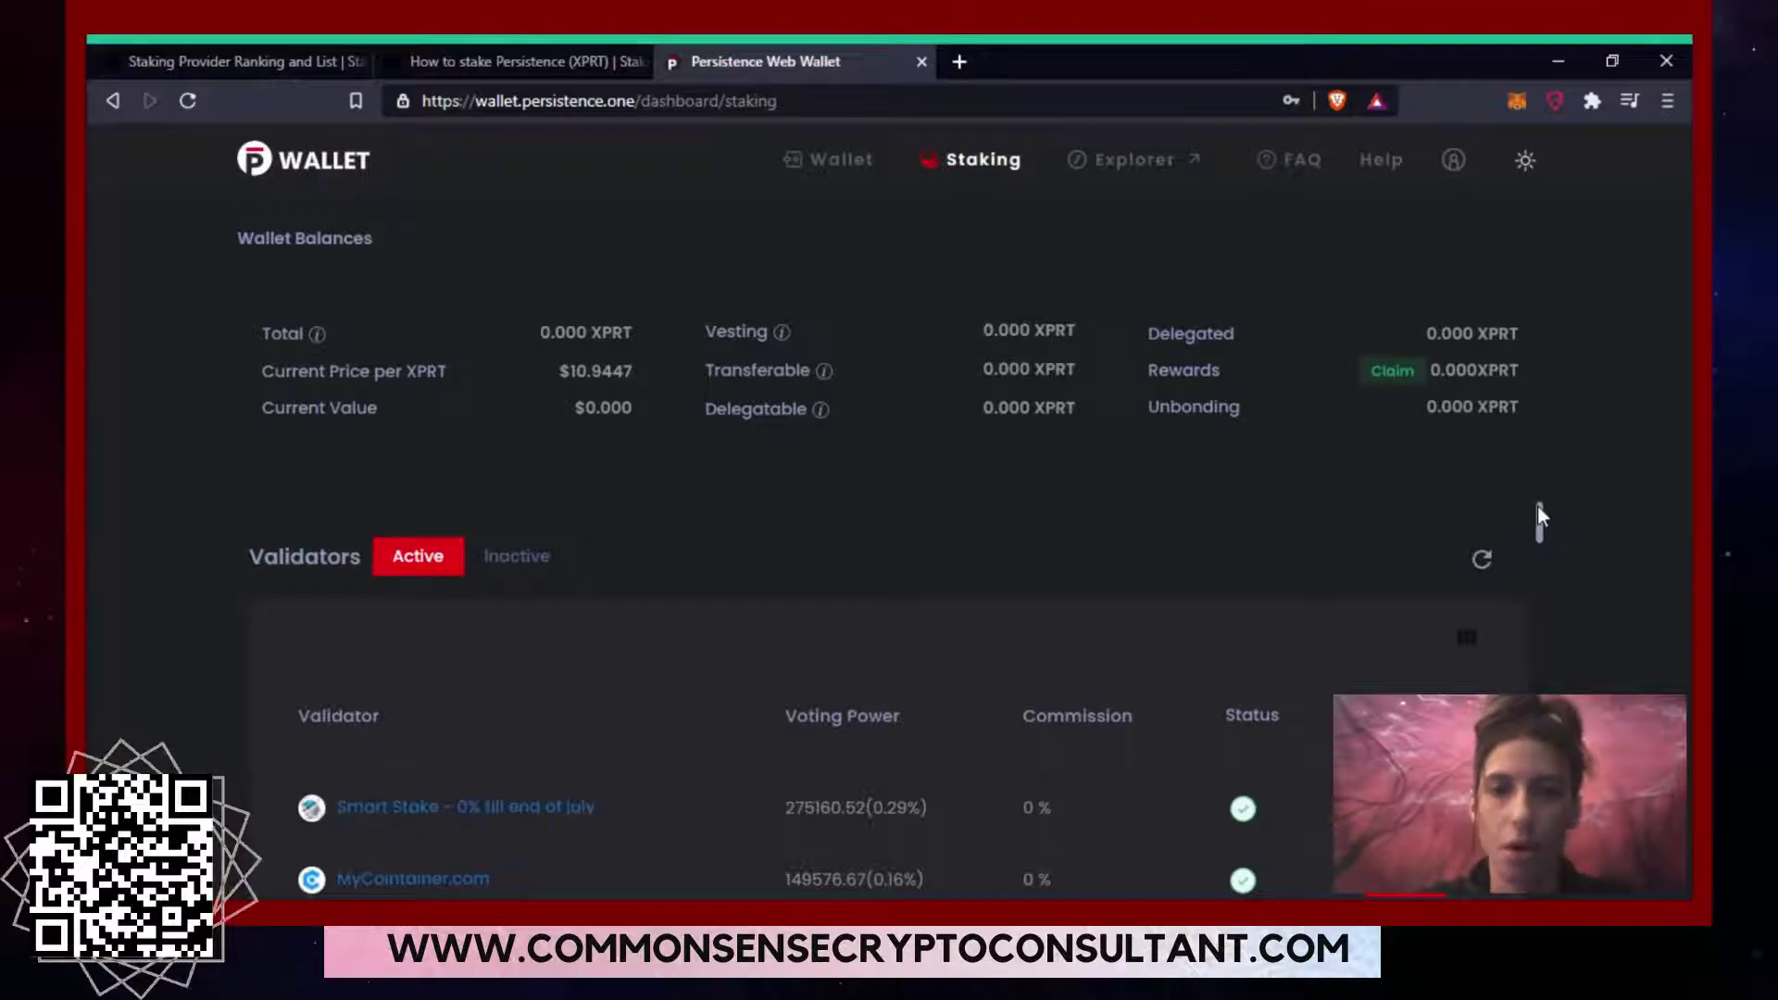
# Switch to the Staking Rewards 'How to stake Persistence (XPRT)' browser tab.
pyautogui.moveTo(1538, 507); pyautogui.dragTo(1539, 513)
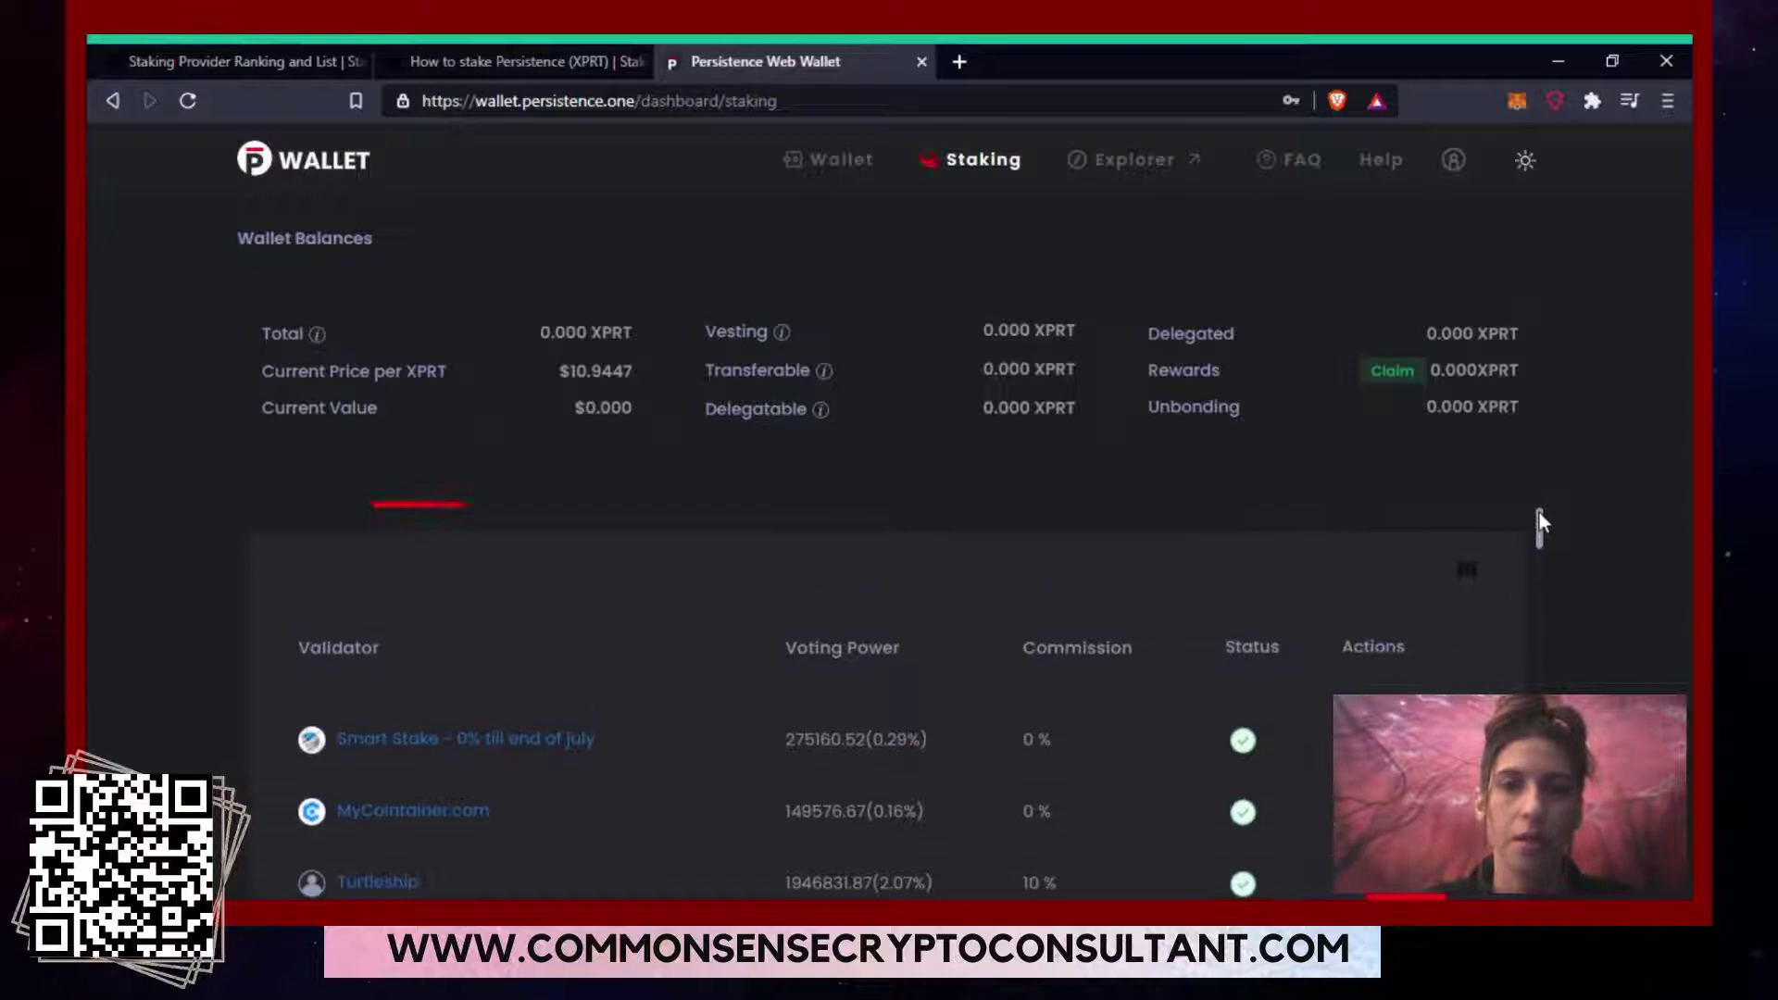
pyautogui.click(453, 69)
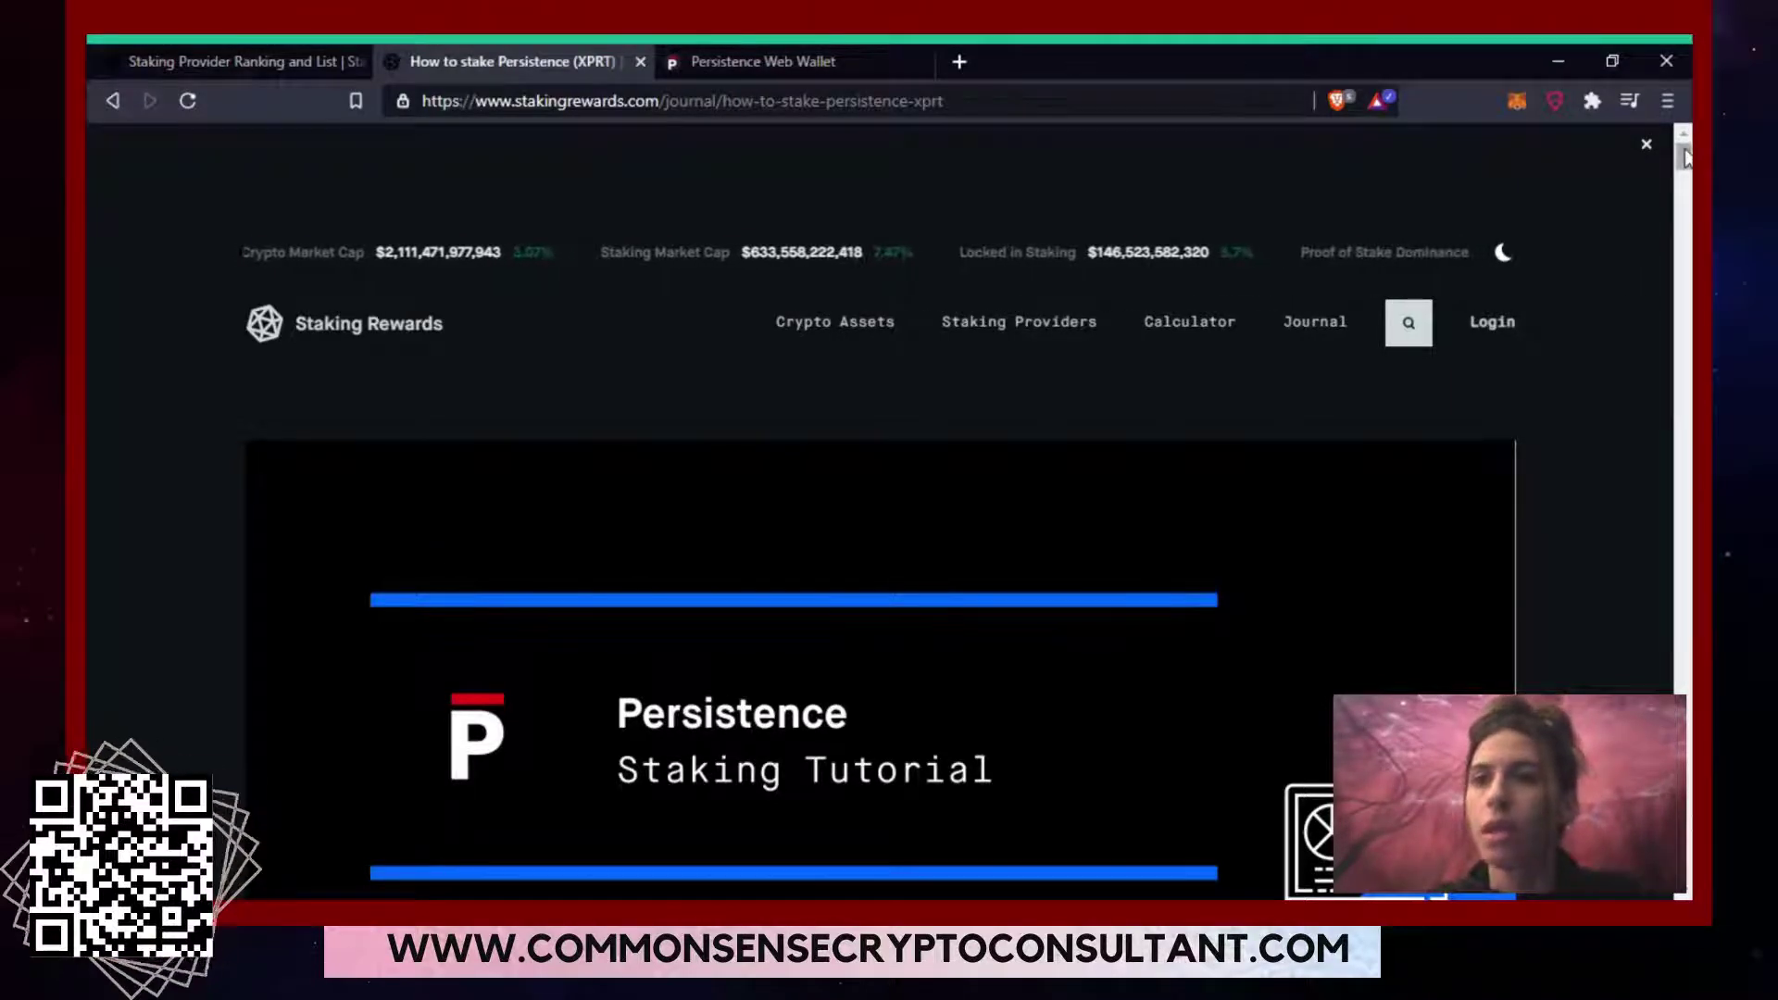
# Scroll the XPRT staking guide past the sign-in steps to 'Step 2: Selecting a Validator'.
pyautogui.moveTo(1686, 158); pyautogui.dragTo(1688, 196)
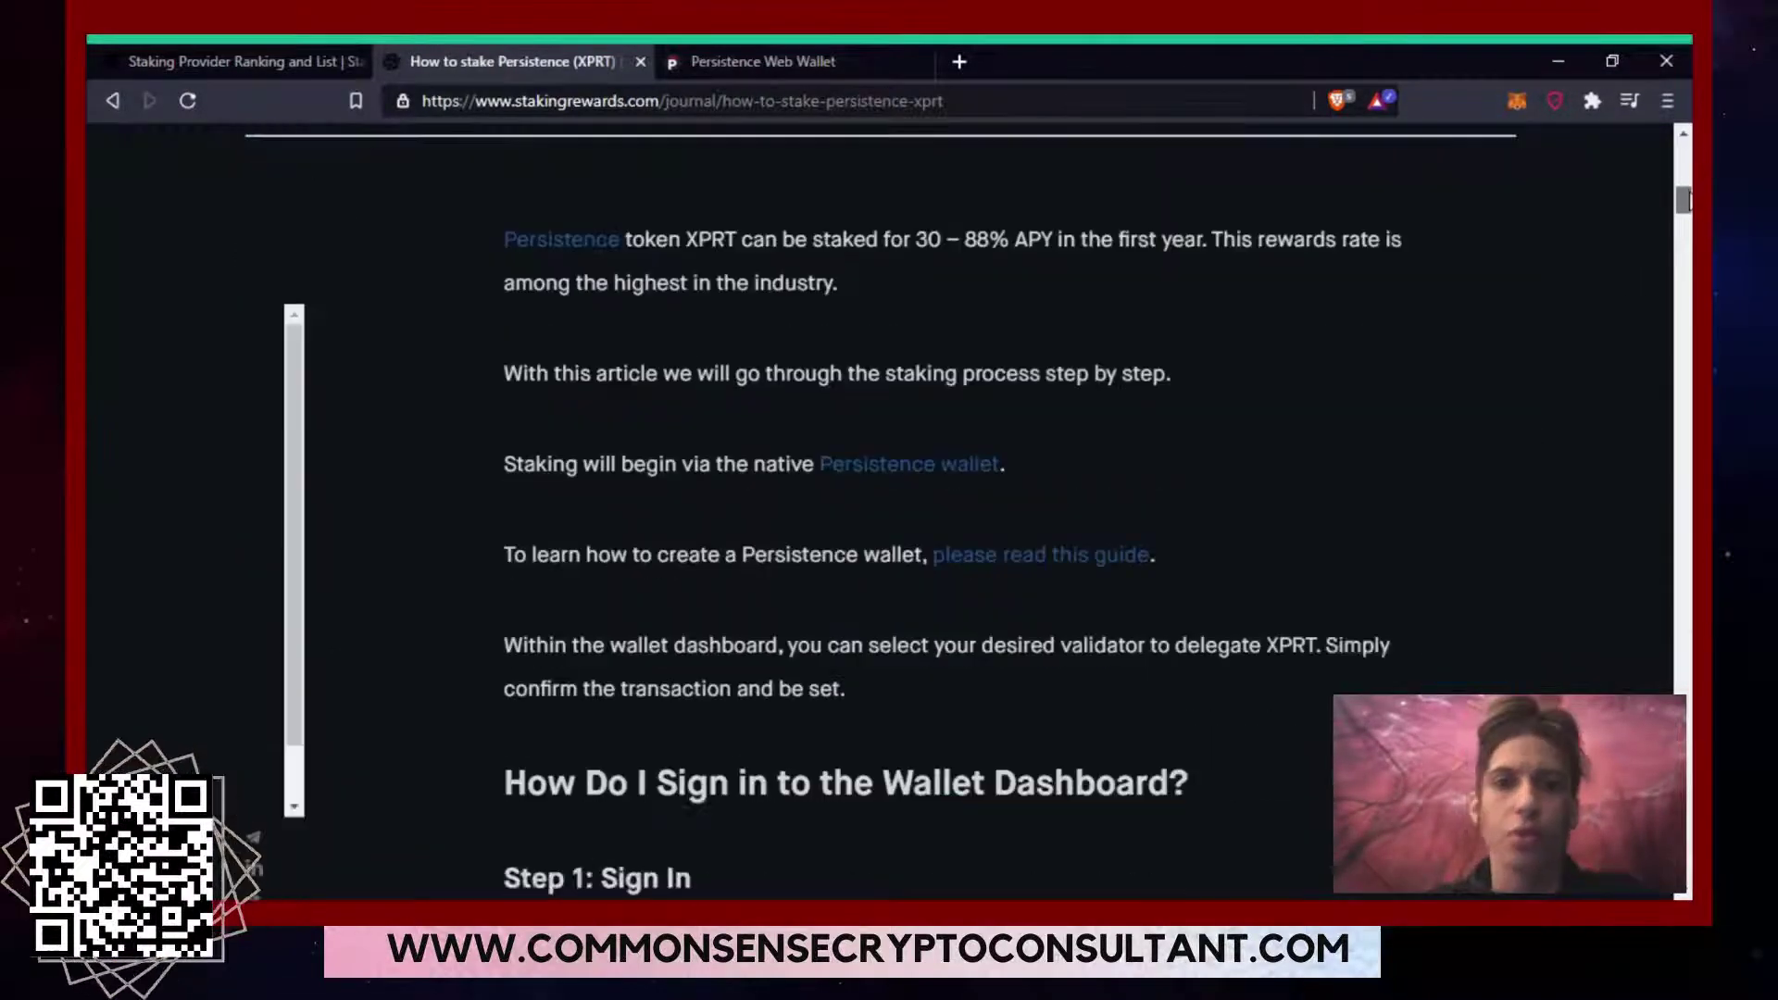
pyautogui.scroll(-3, 880, 510)
pyautogui.scroll(-1, 889, 510)
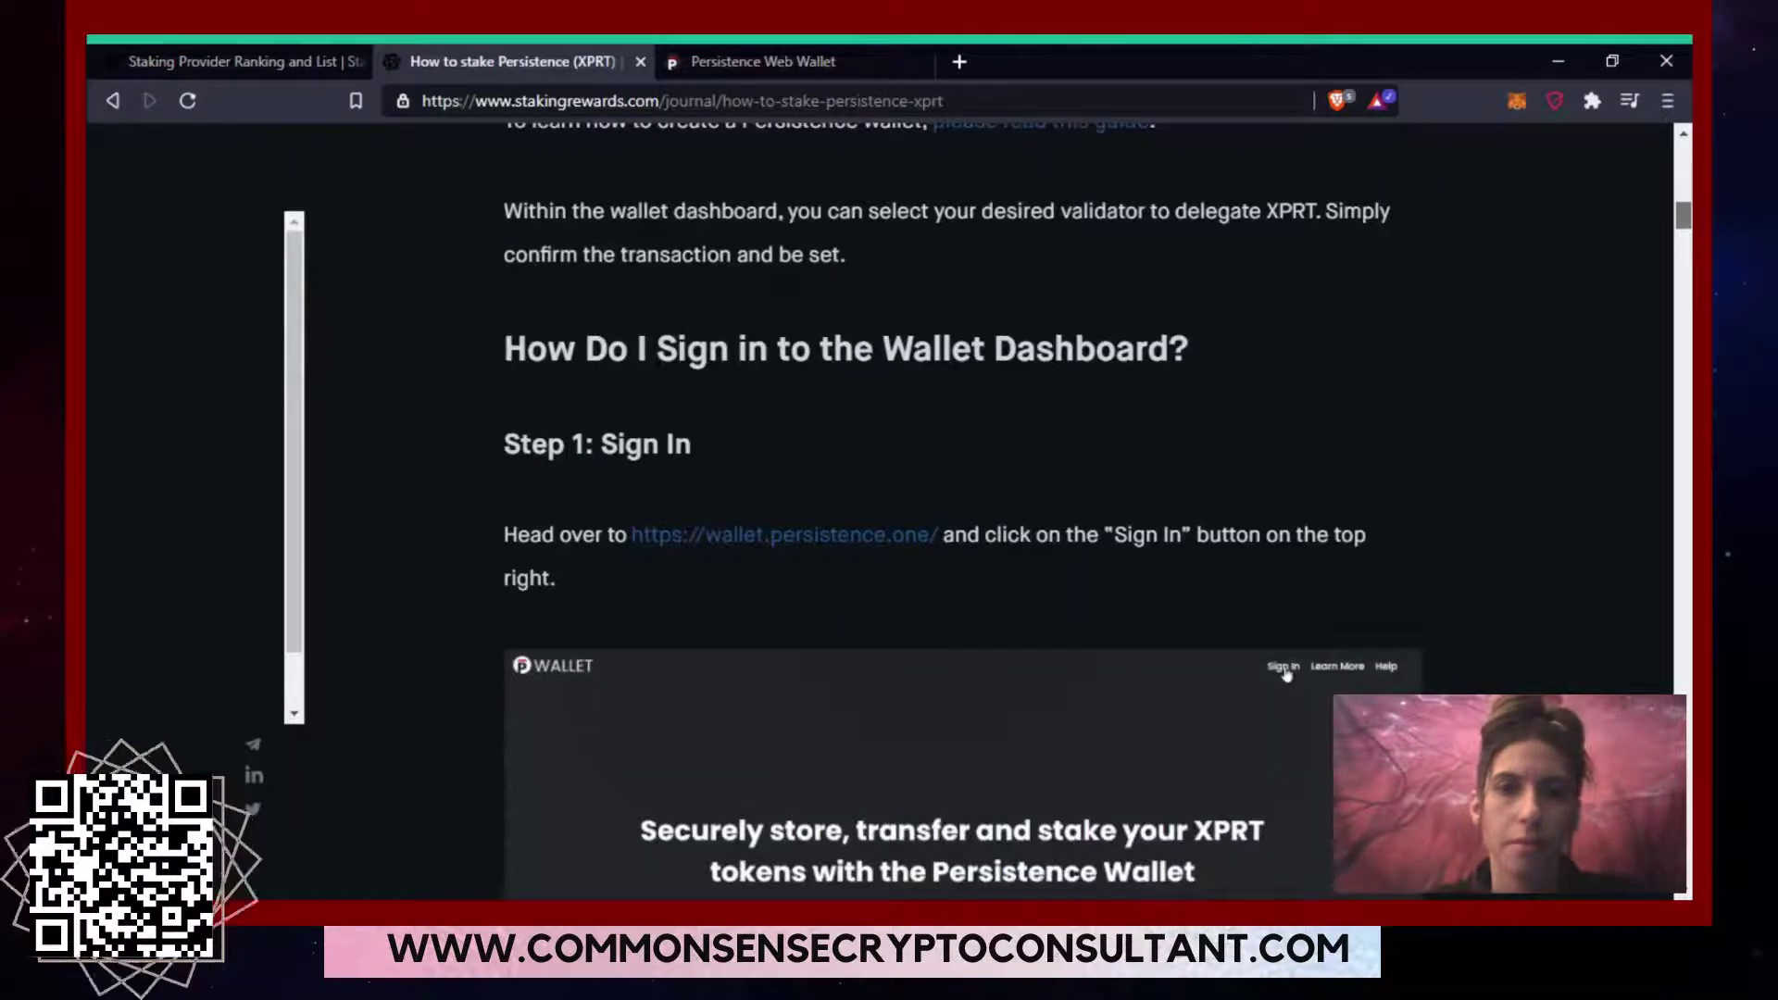
pyautogui.scroll(-6, 963, 510)
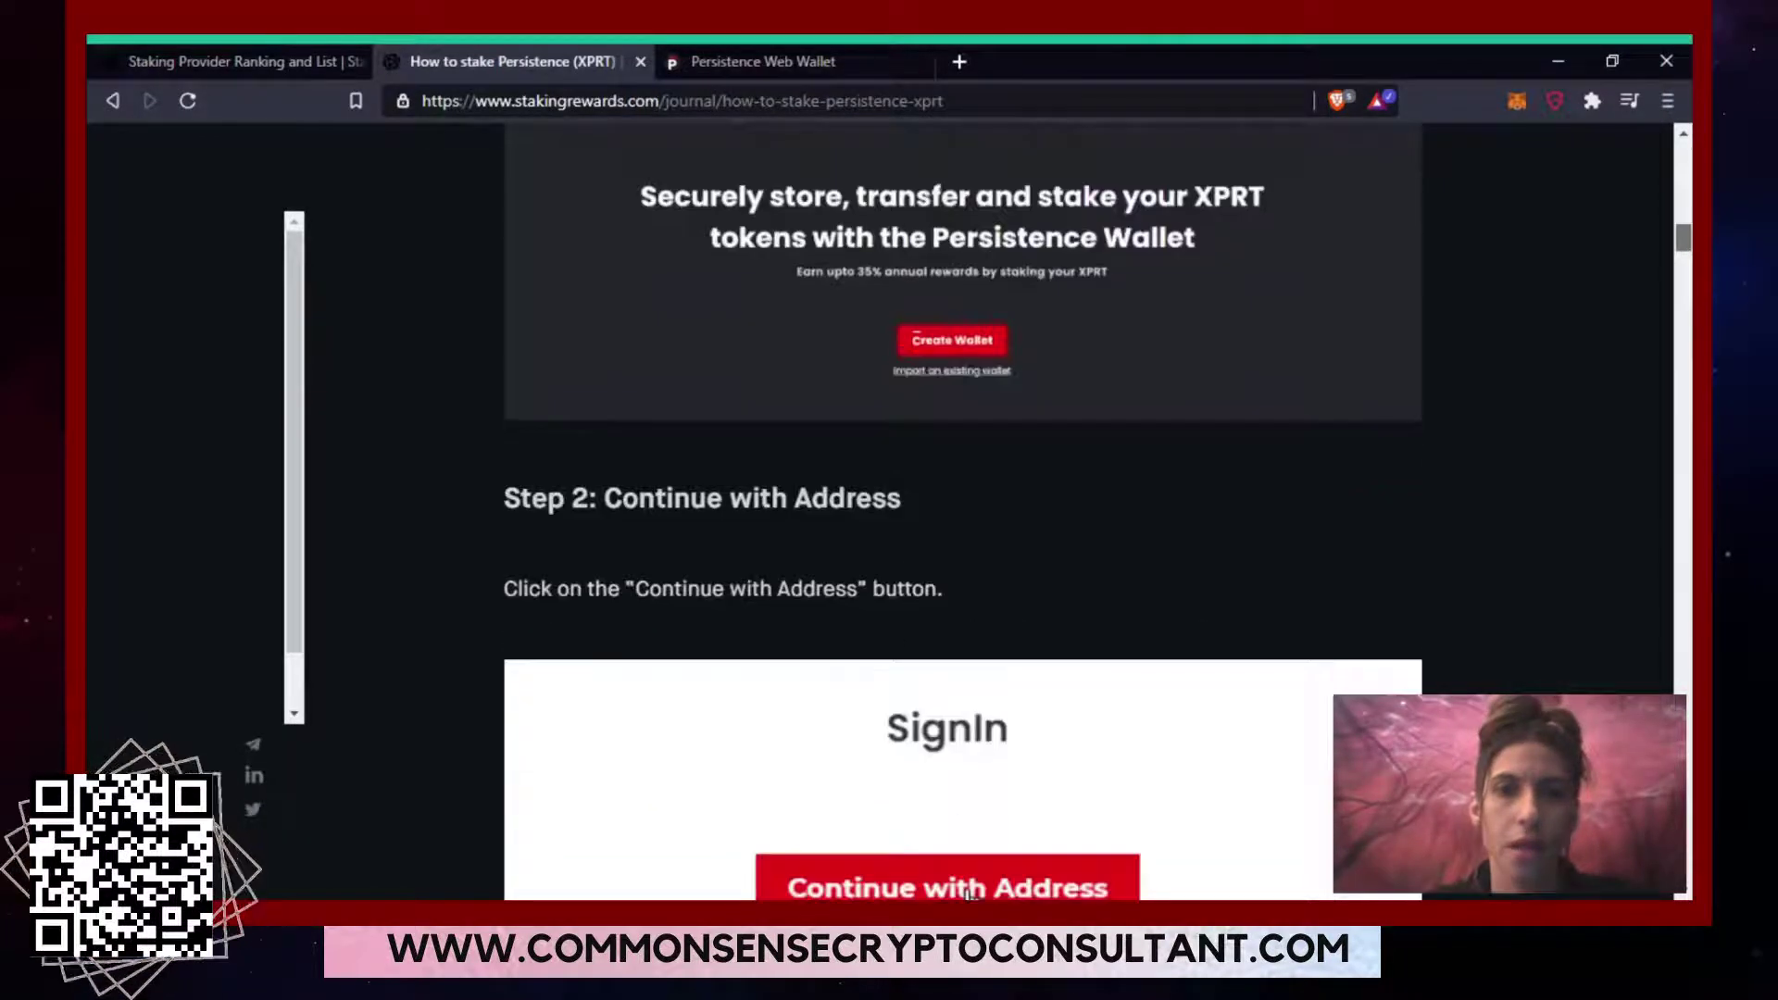
pyautogui.scroll(-8, 971, 891)
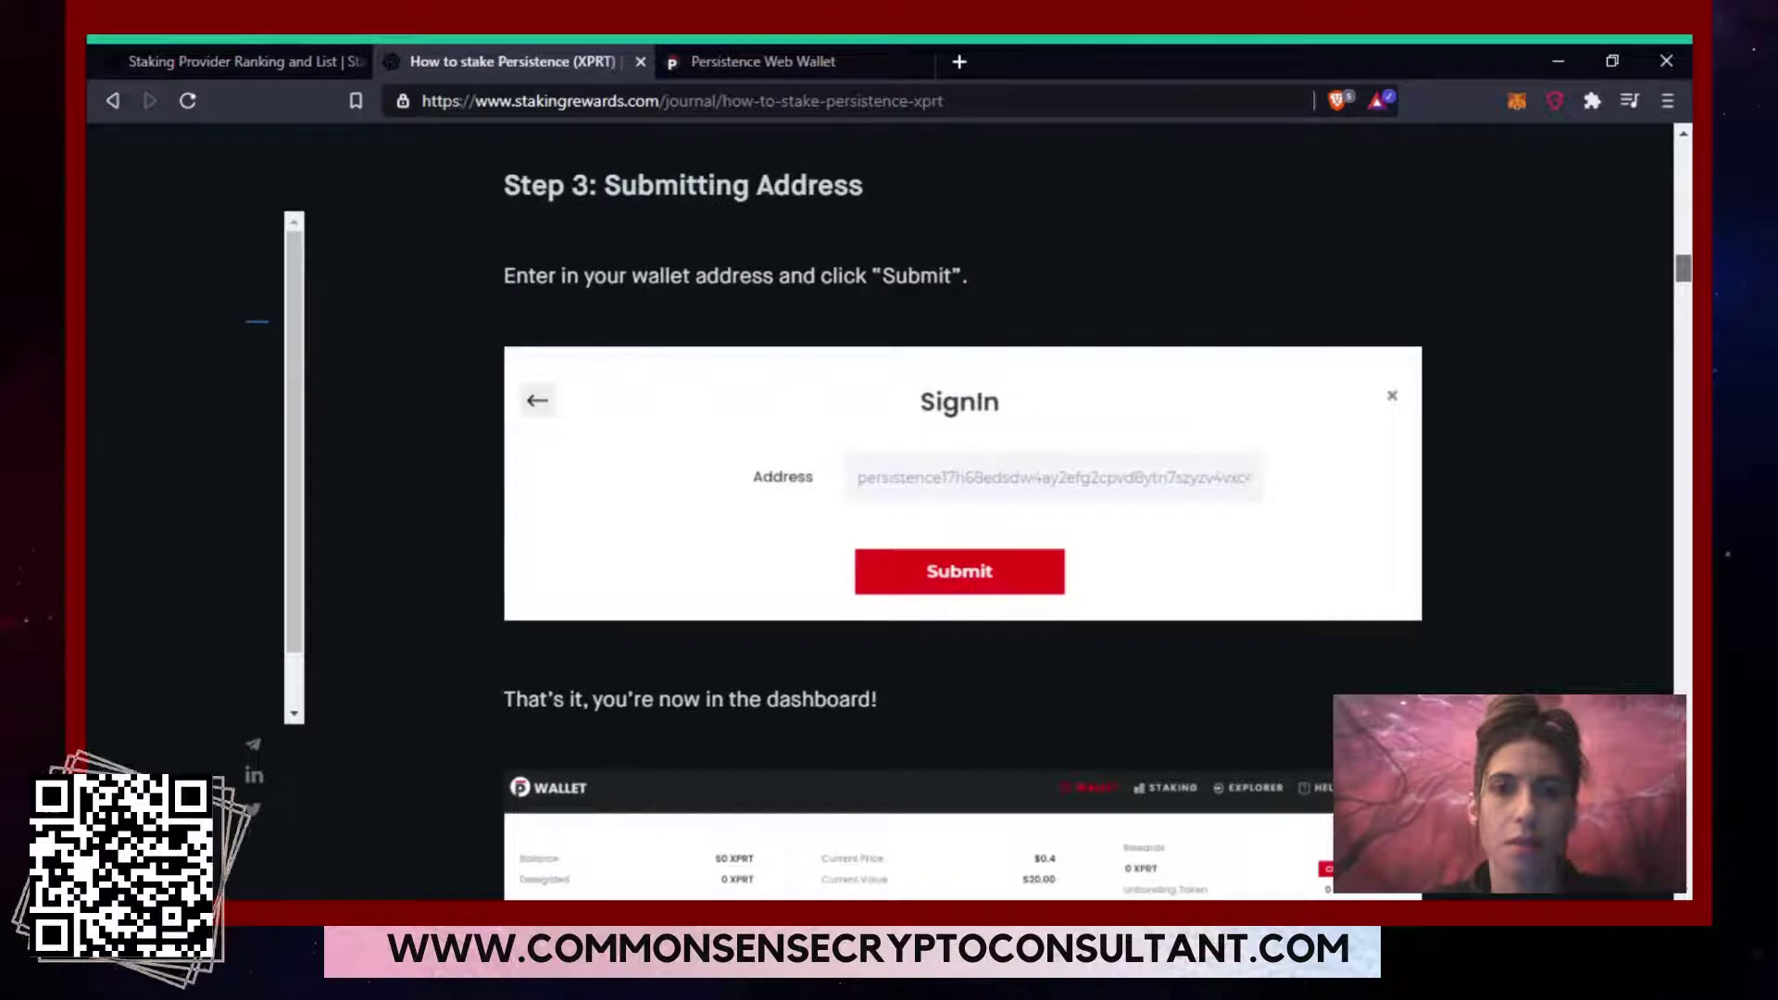
pyautogui.scroll(-8, 1181, 736)
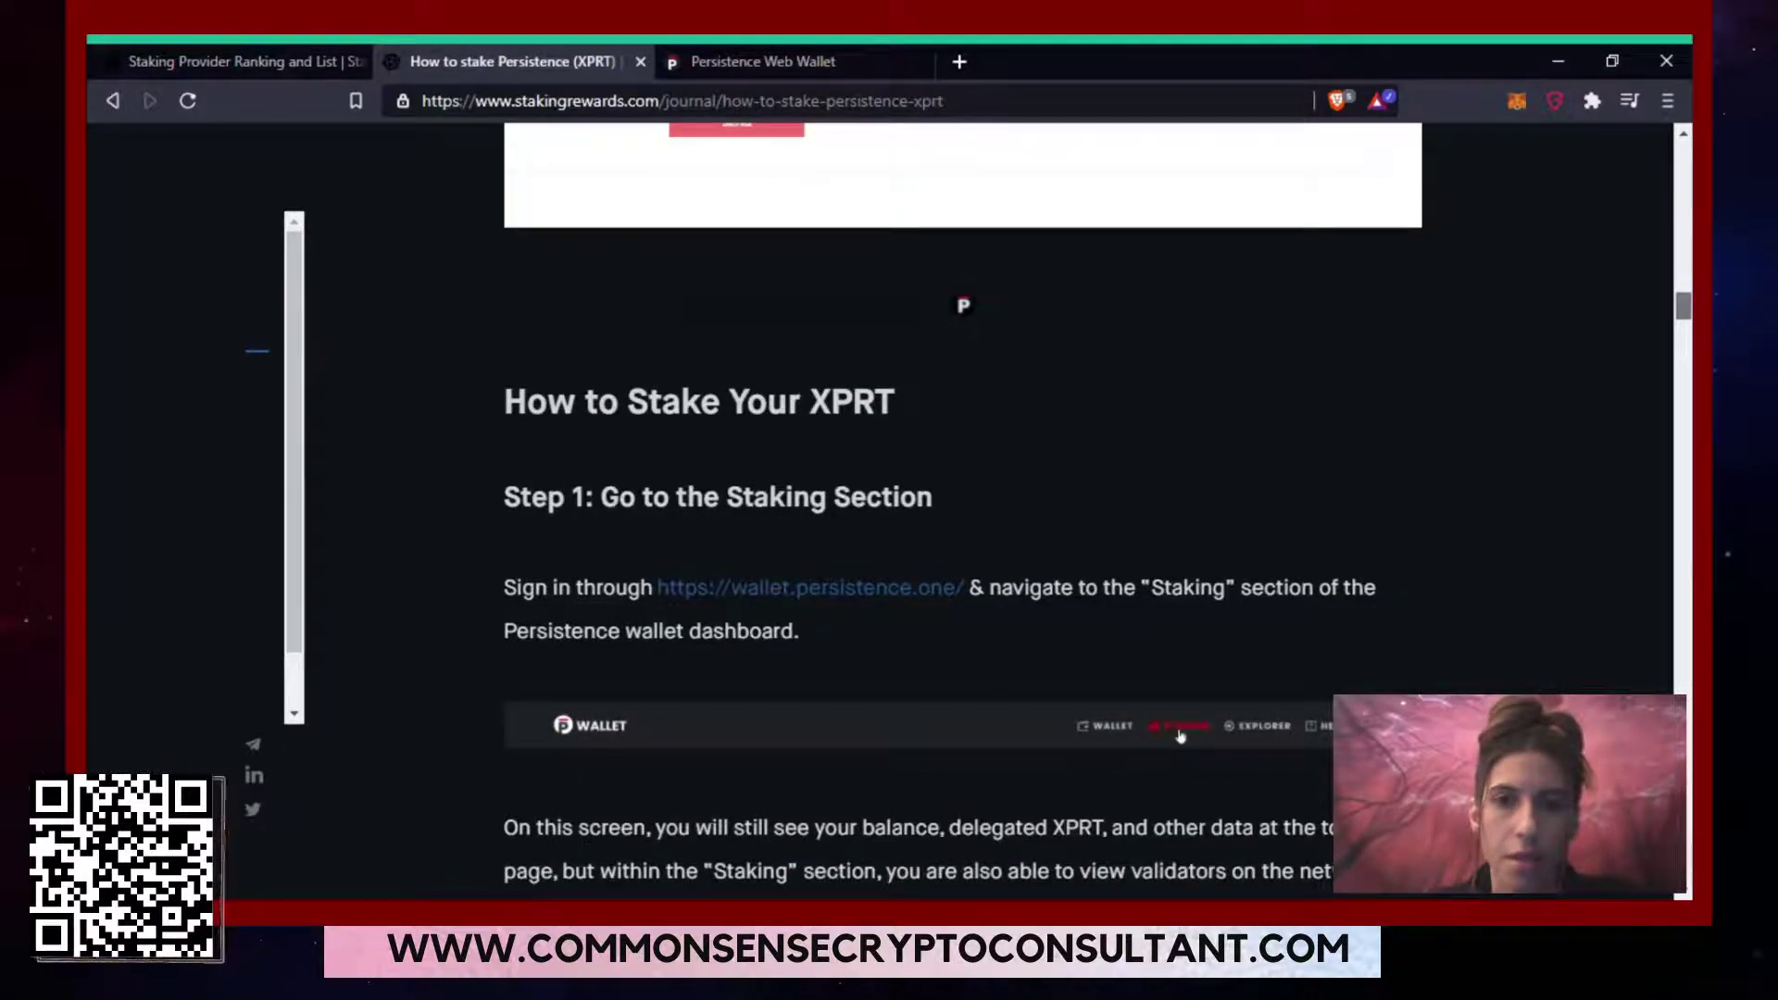
pyautogui.scroll(-5, 963, 509)
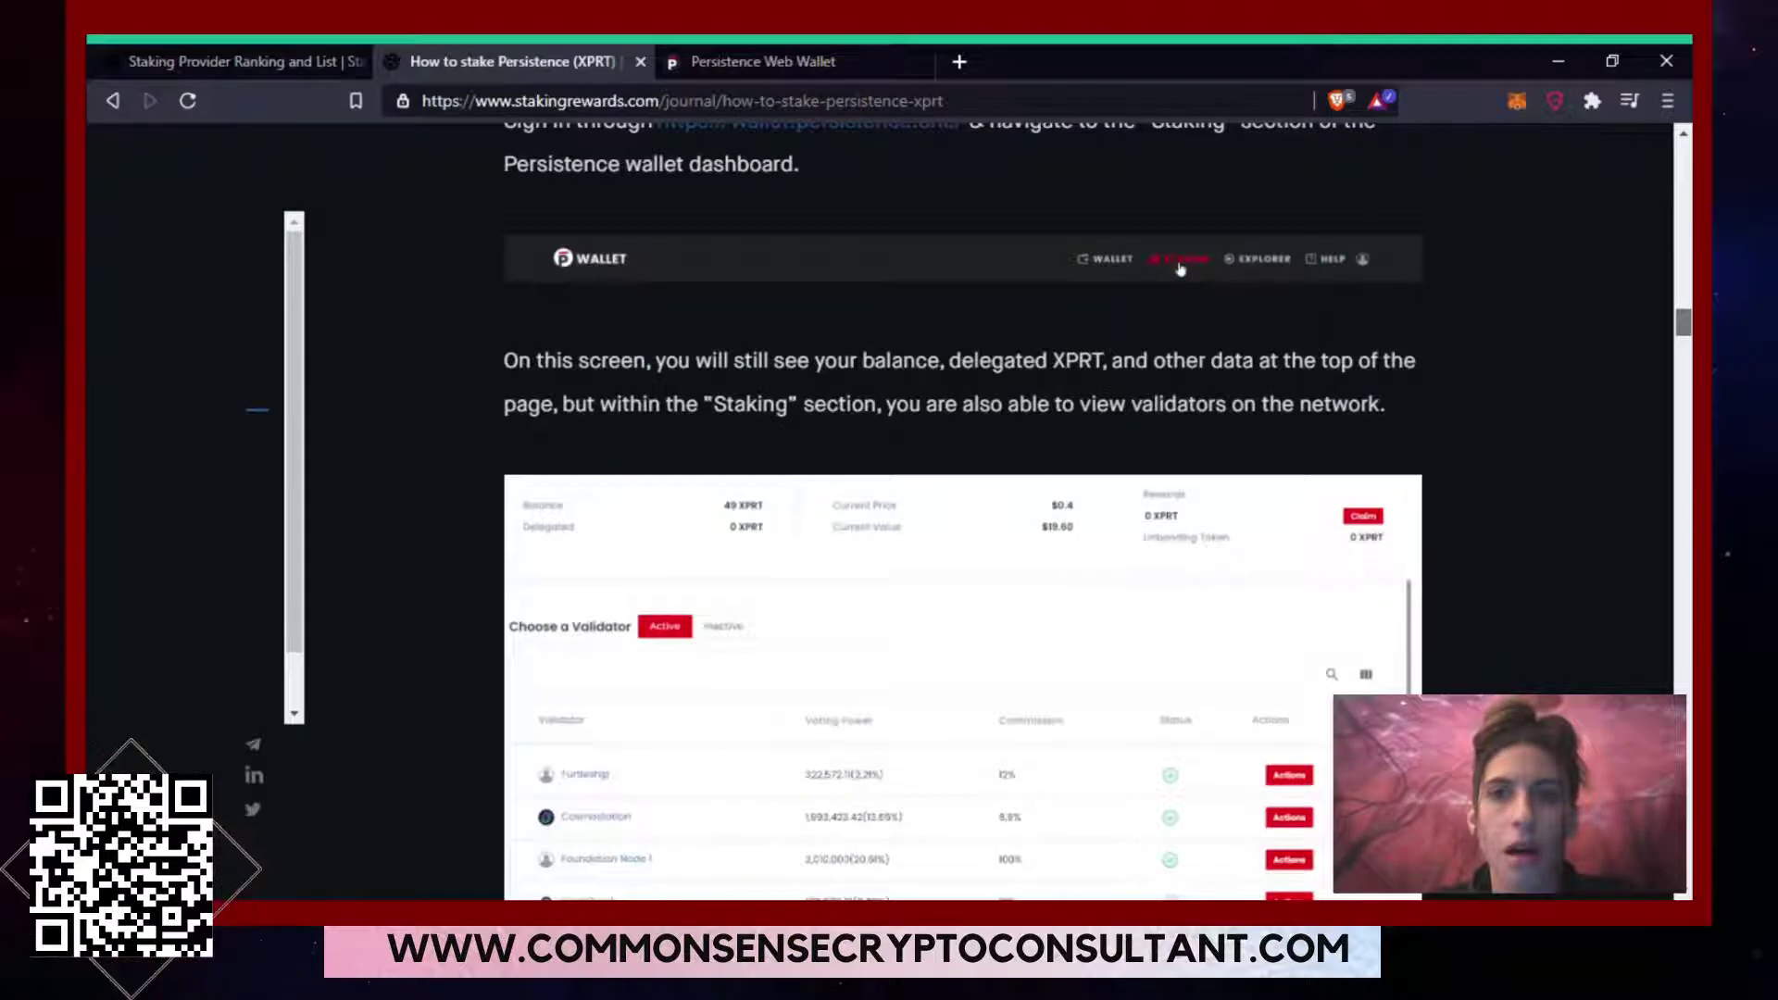
pyautogui.scroll(-8, 963, 509)
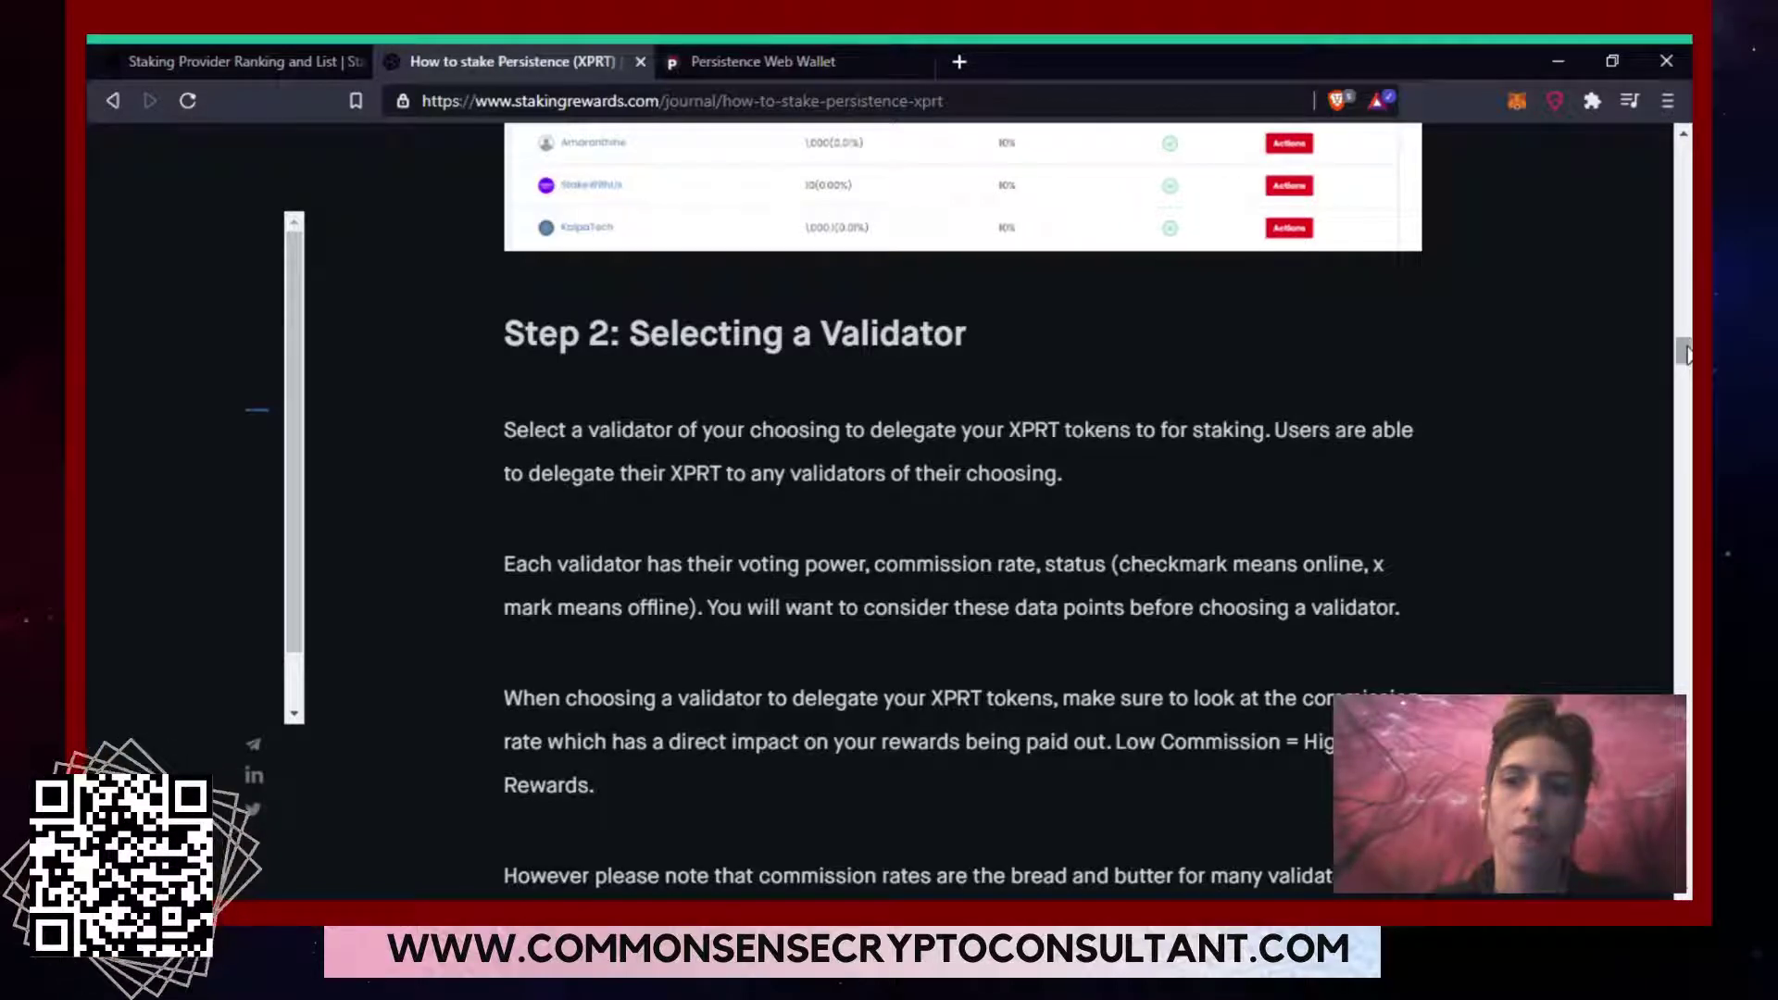
pyautogui.moveTo(1686, 355); pyautogui.dragTo(1685, 361)
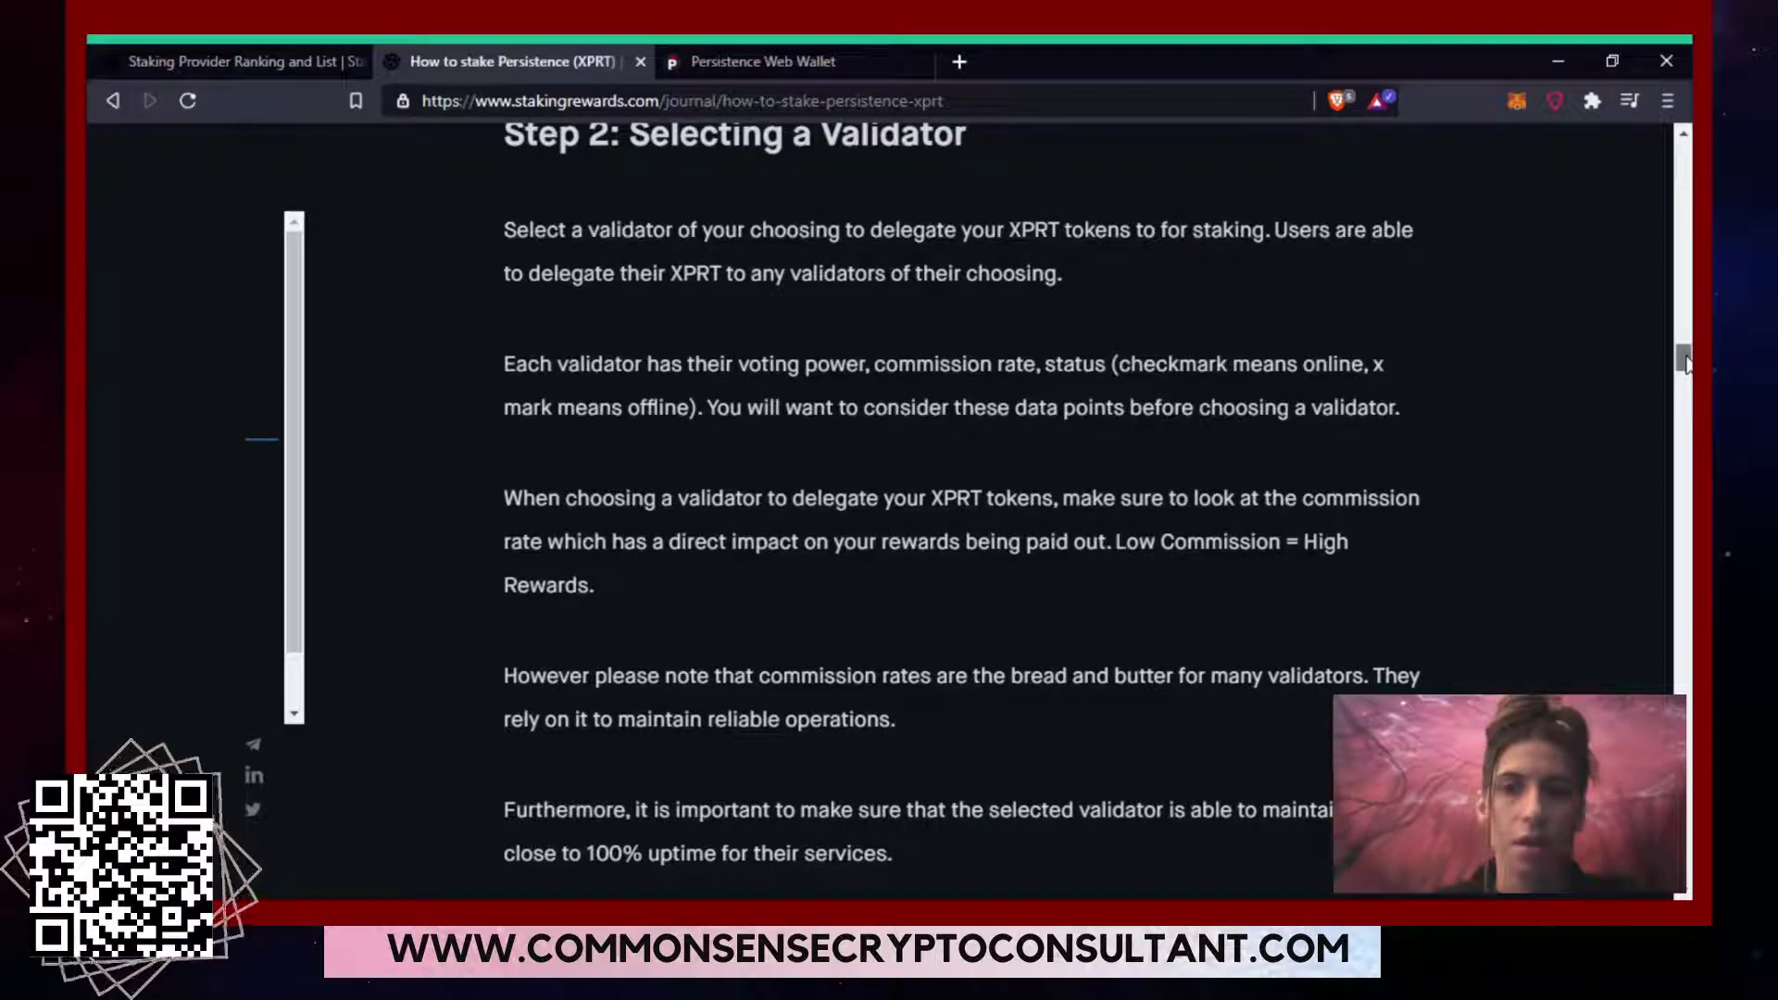
# Scroll down to the article's pre-vetted Persistence validator table, then back up.
pyautogui.moveTo(1686, 363); pyautogui.dragTo(1688, 386)
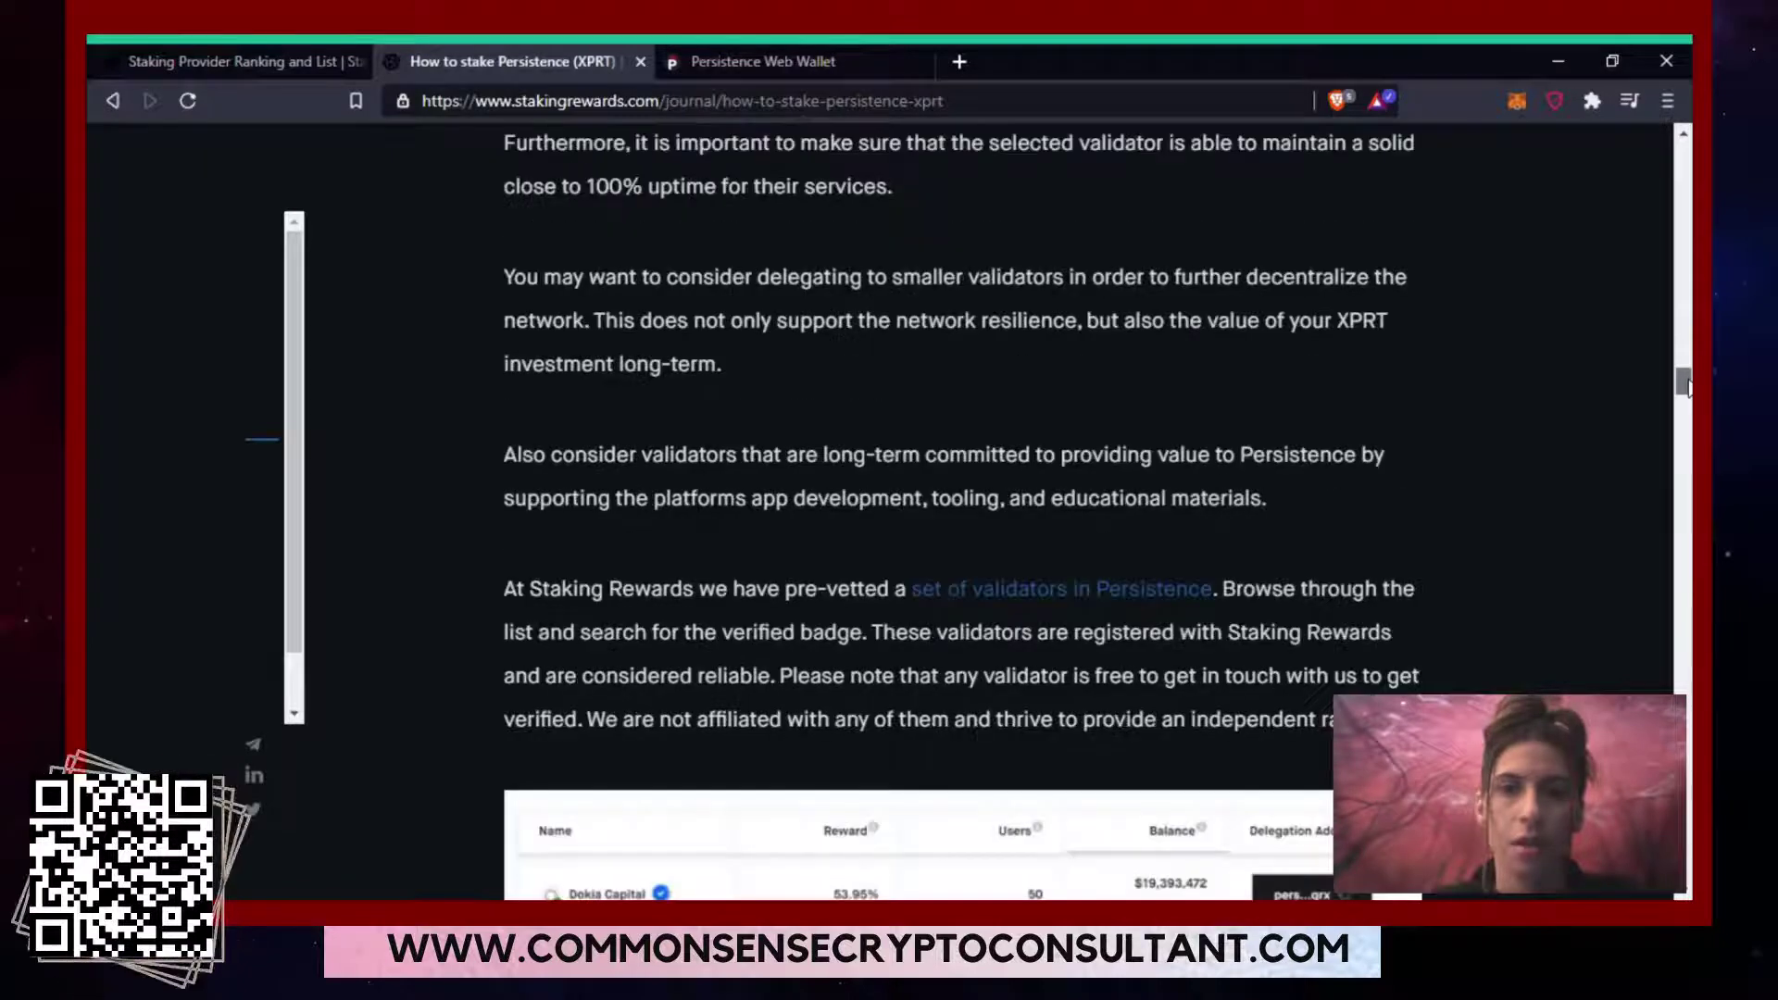
pyautogui.scroll(-1, 1388, 389)
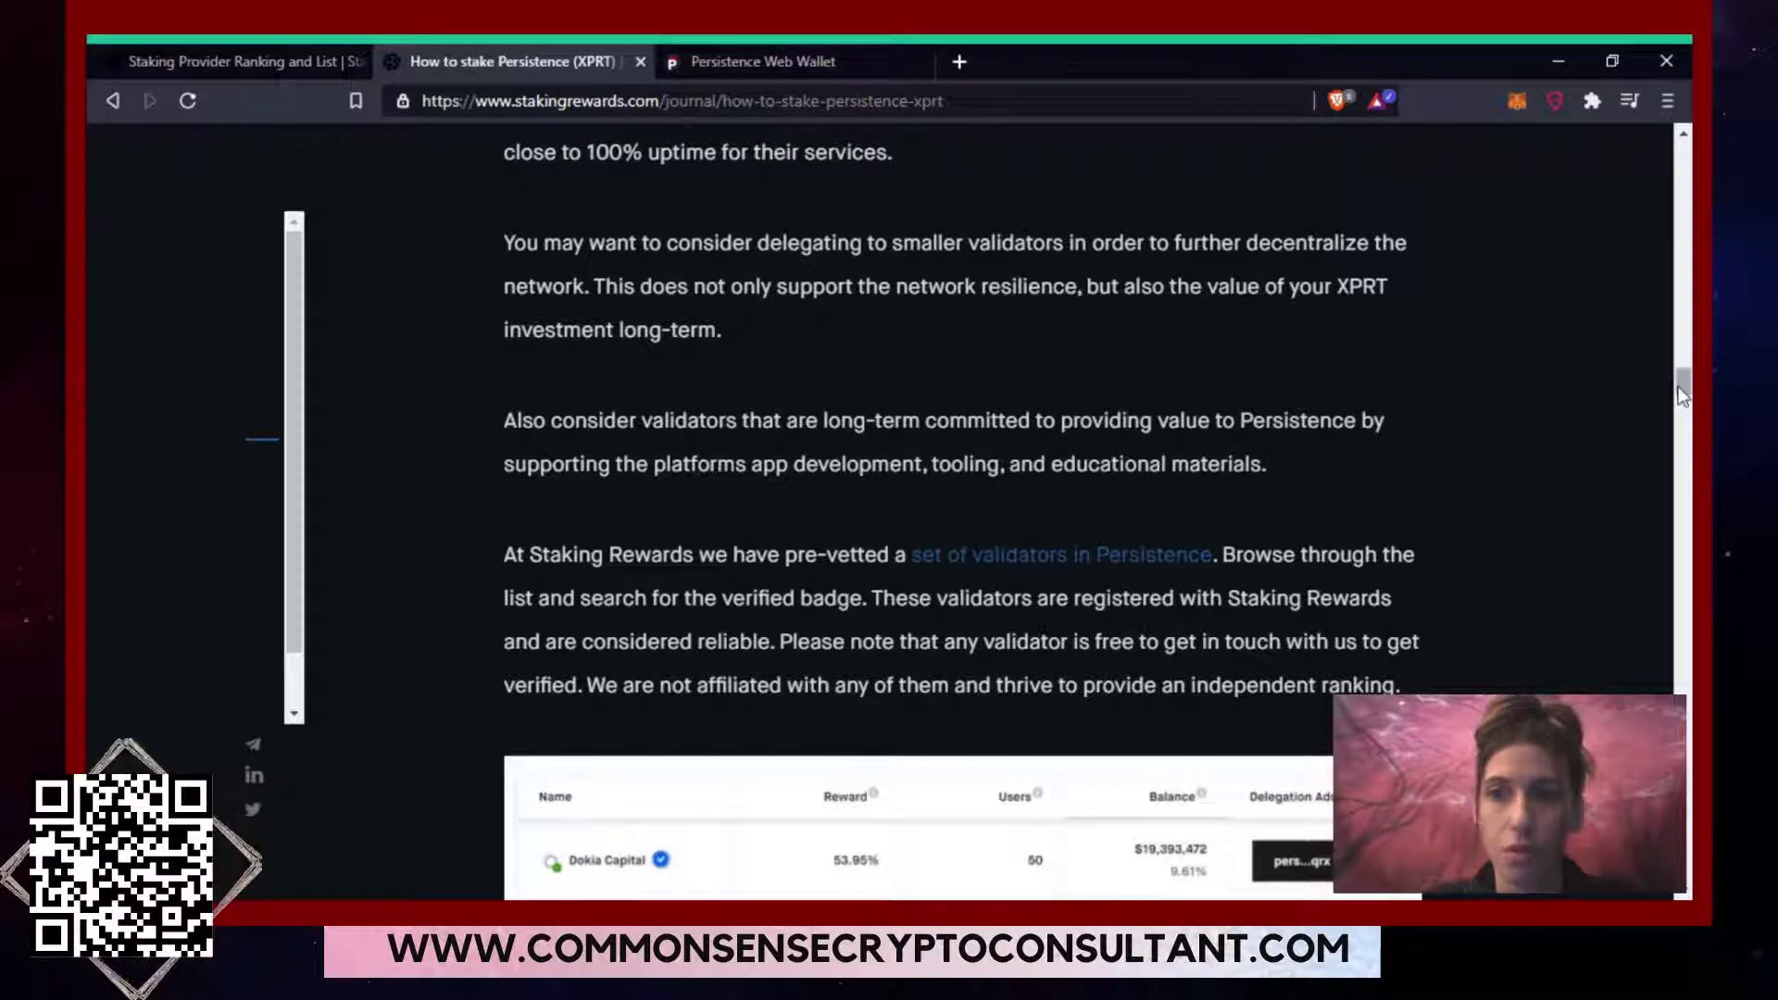
pyautogui.moveTo(1680, 386); pyautogui.dragTo(1680, 403)
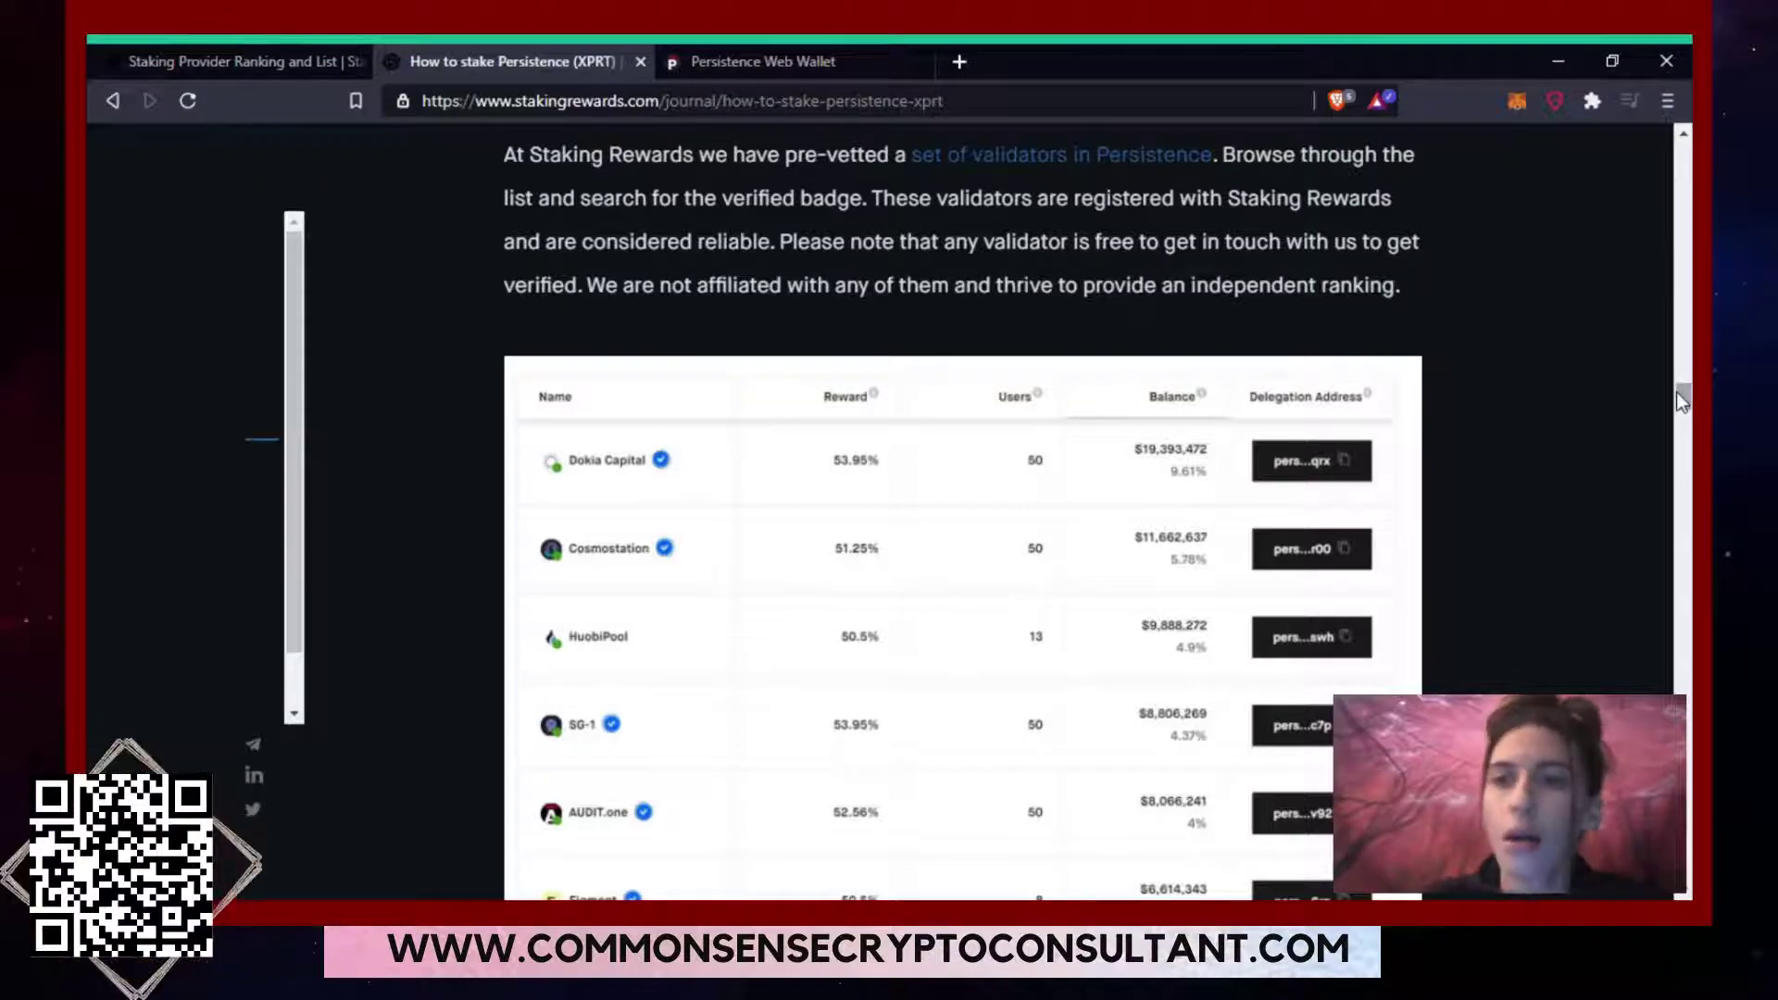
pyautogui.moveTo(1682, 398); pyautogui.dragTo(1682, 182)
# Return to the wallet's Staking page and scroll the validator list to StakeLab at 1% commission.
pyautogui.click(796, 55)
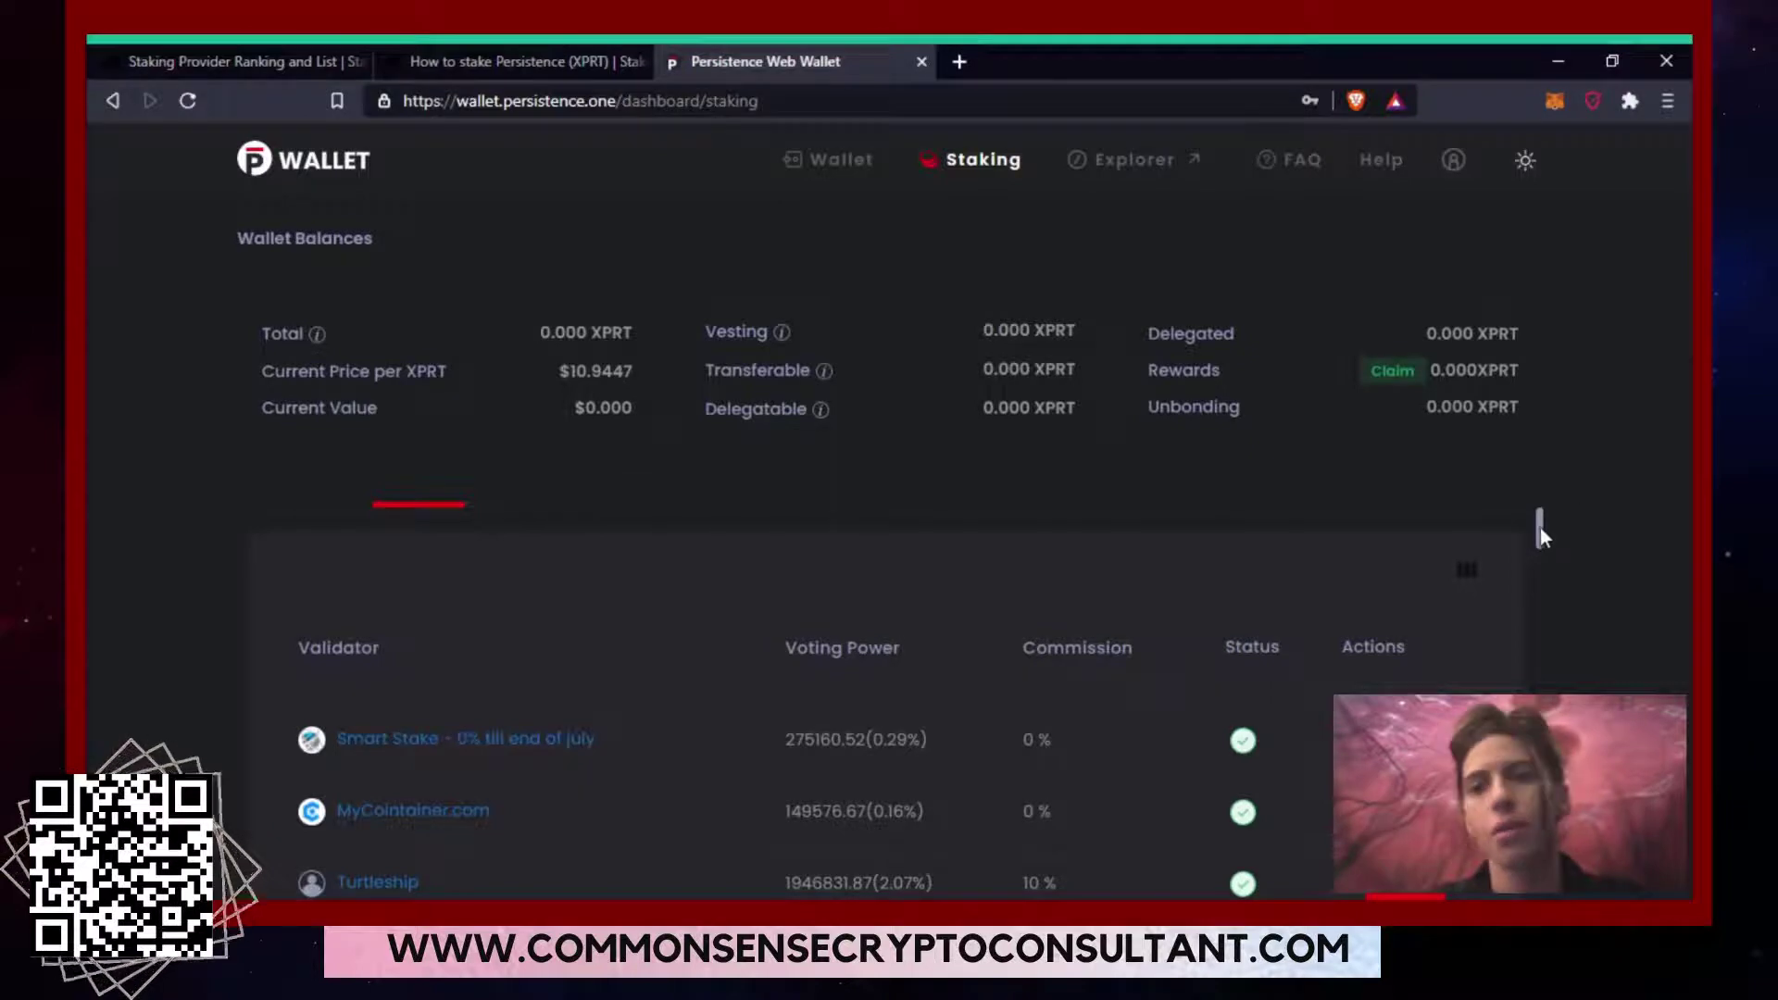
pyautogui.moveTo(1539, 530); pyautogui.dragTo(1543, 558)
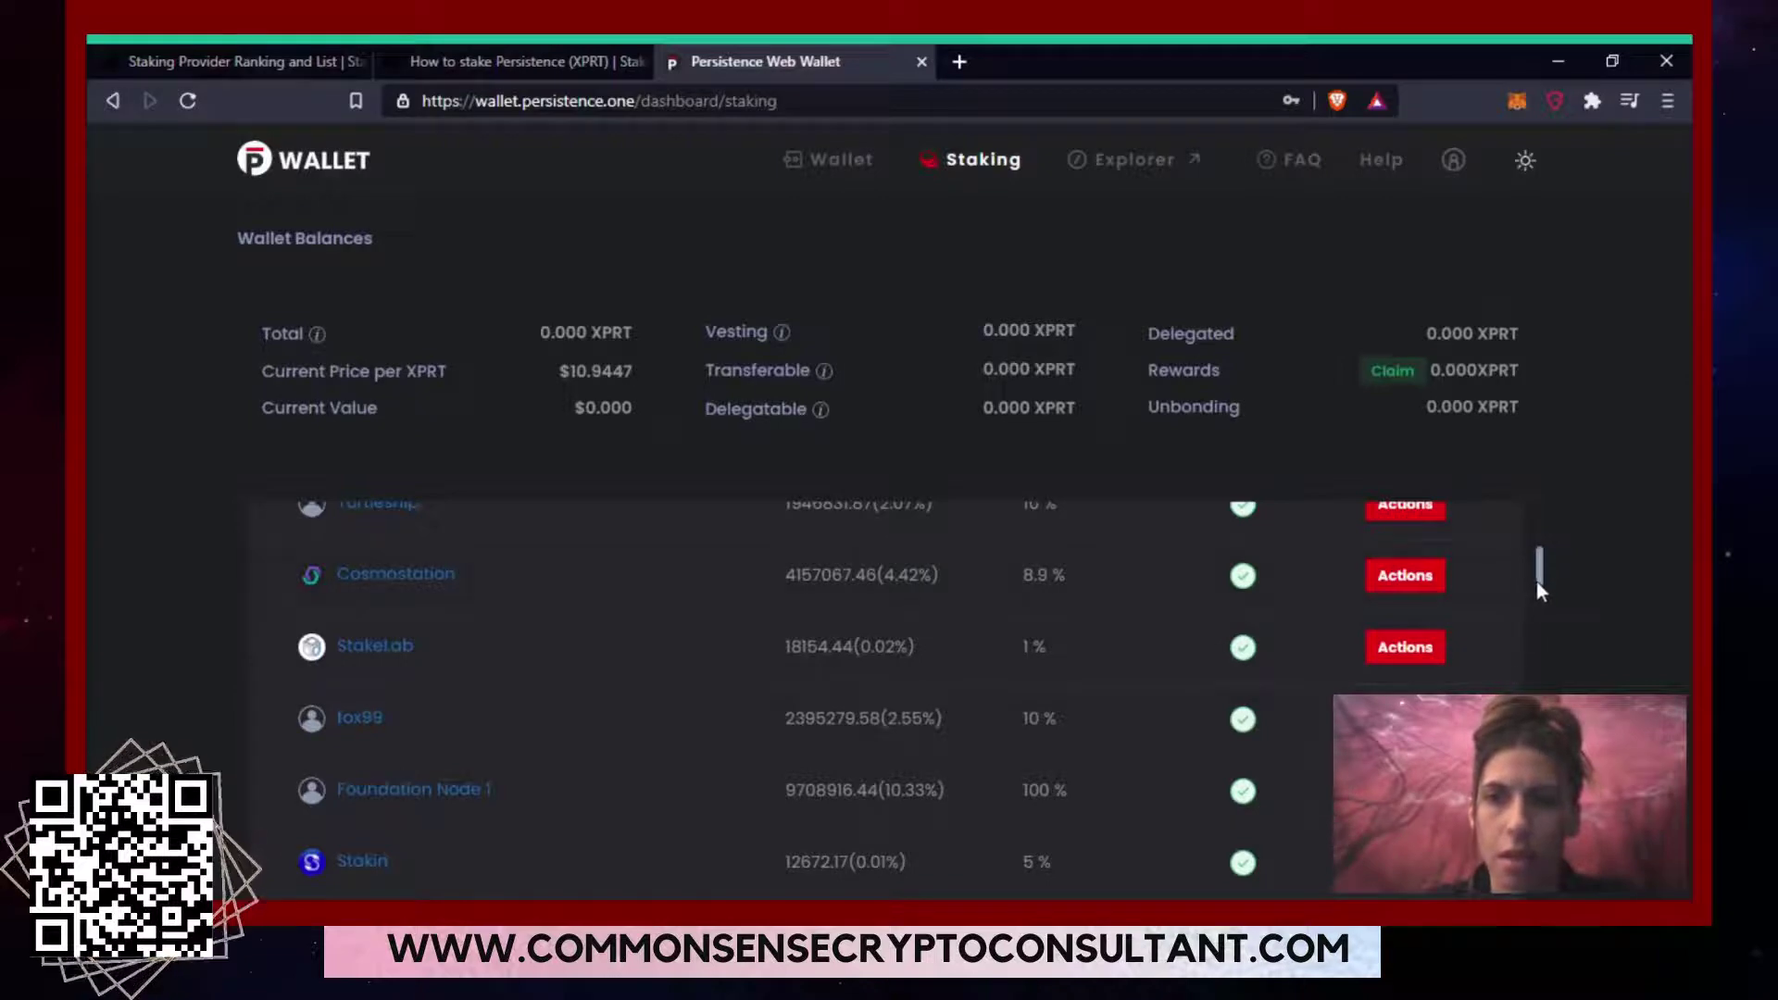
pyautogui.moveTo(1537, 582)
pyautogui.mouseDown()
pyautogui.moveTo(1538, 542)
pyautogui.moveTo(1538, 581)
pyautogui.mouseUp()
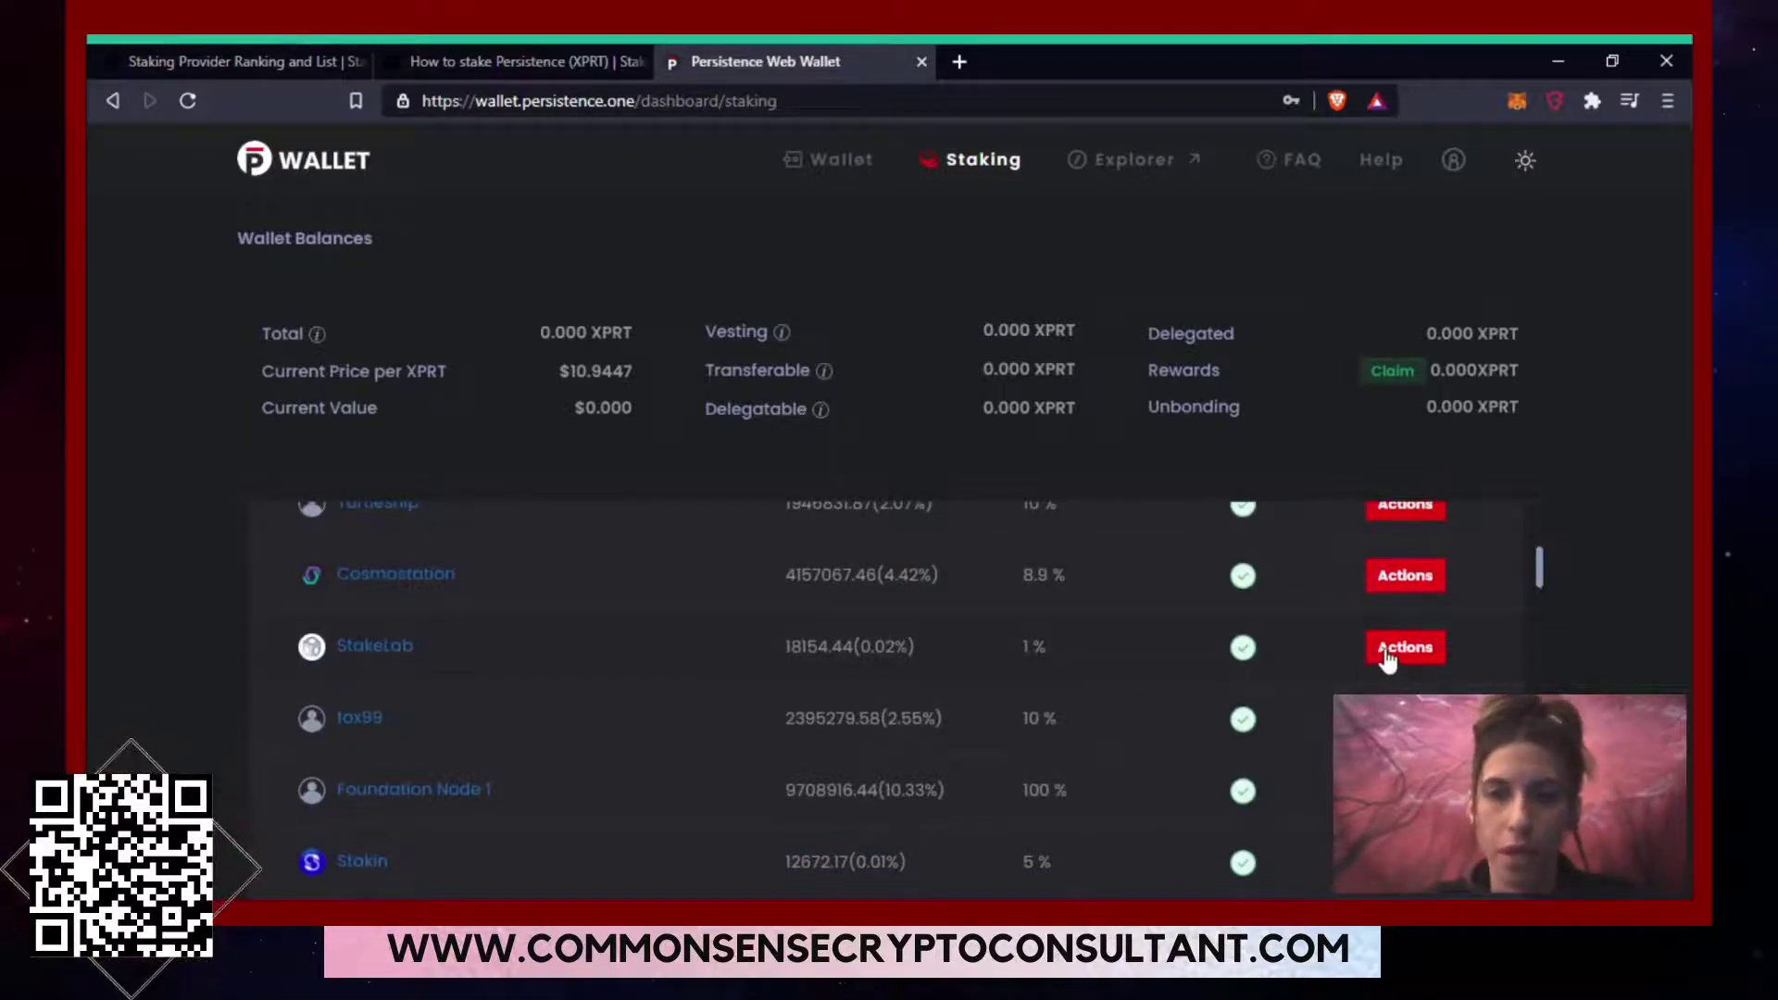
# Try delegating 0.01 XPRT to StakeLab, then dismiss the delegation form after the insufficient-balance error.
pyautogui.click(1387, 654)
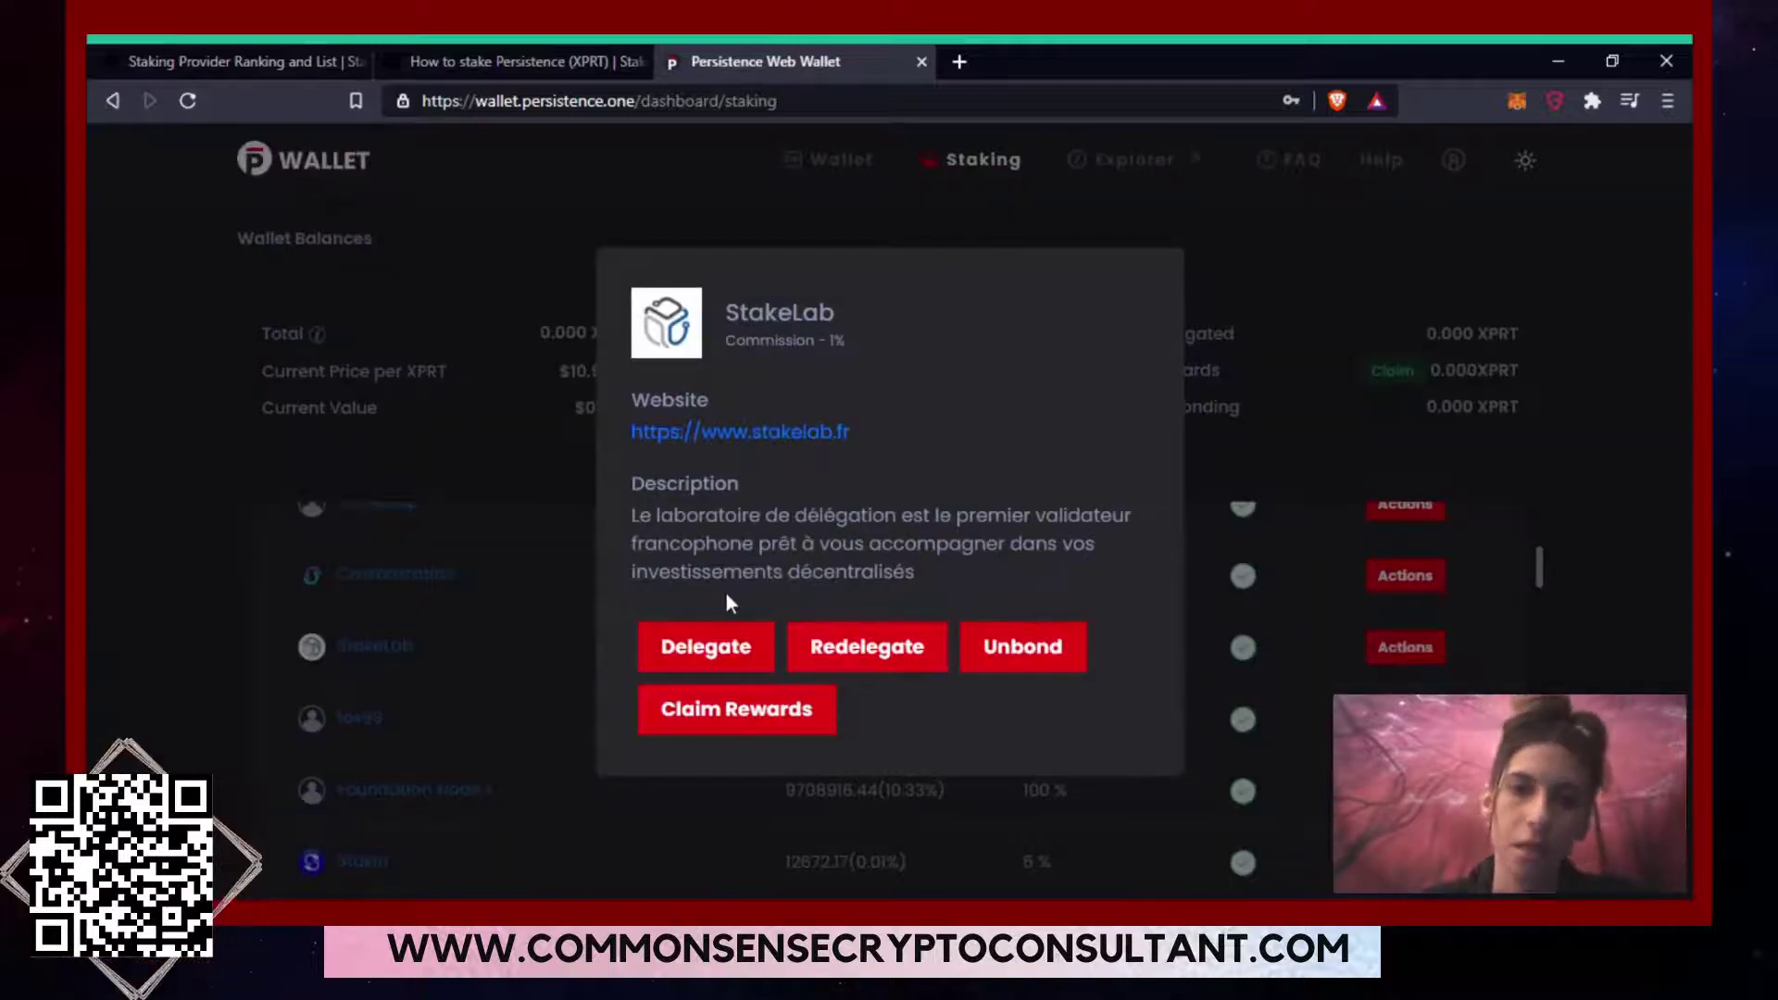
pyautogui.click(717, 645)
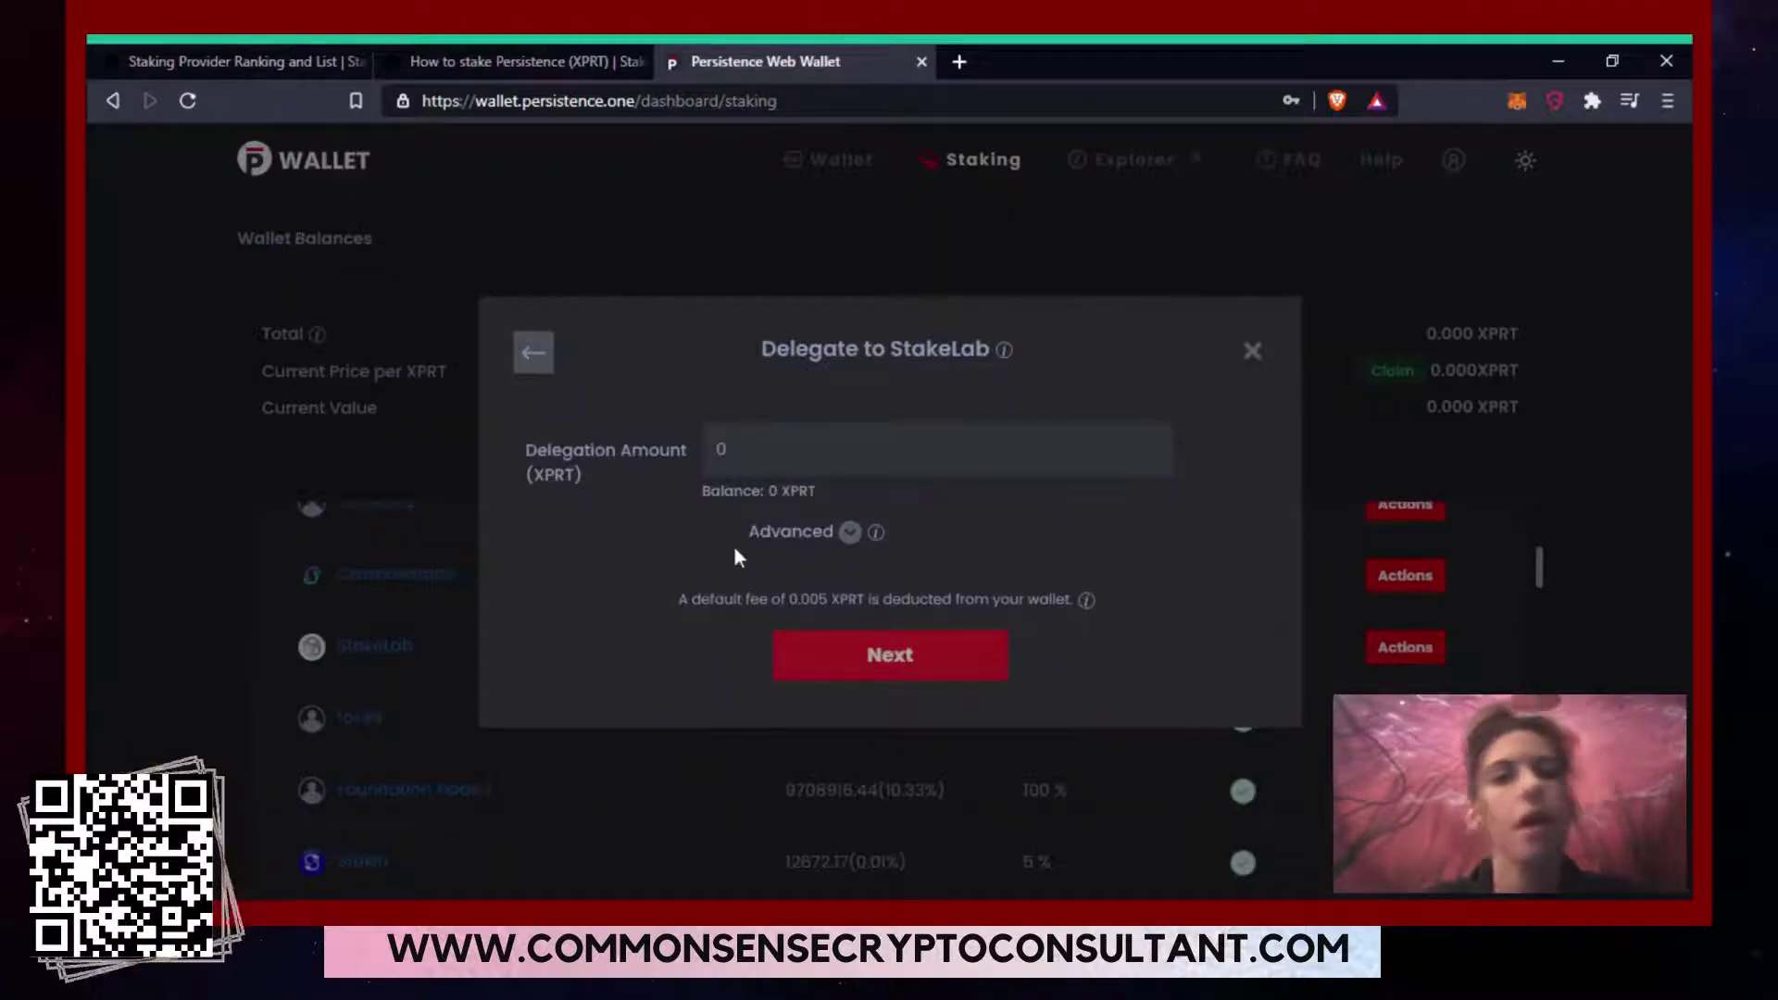
pyautogui.click(754, 446)
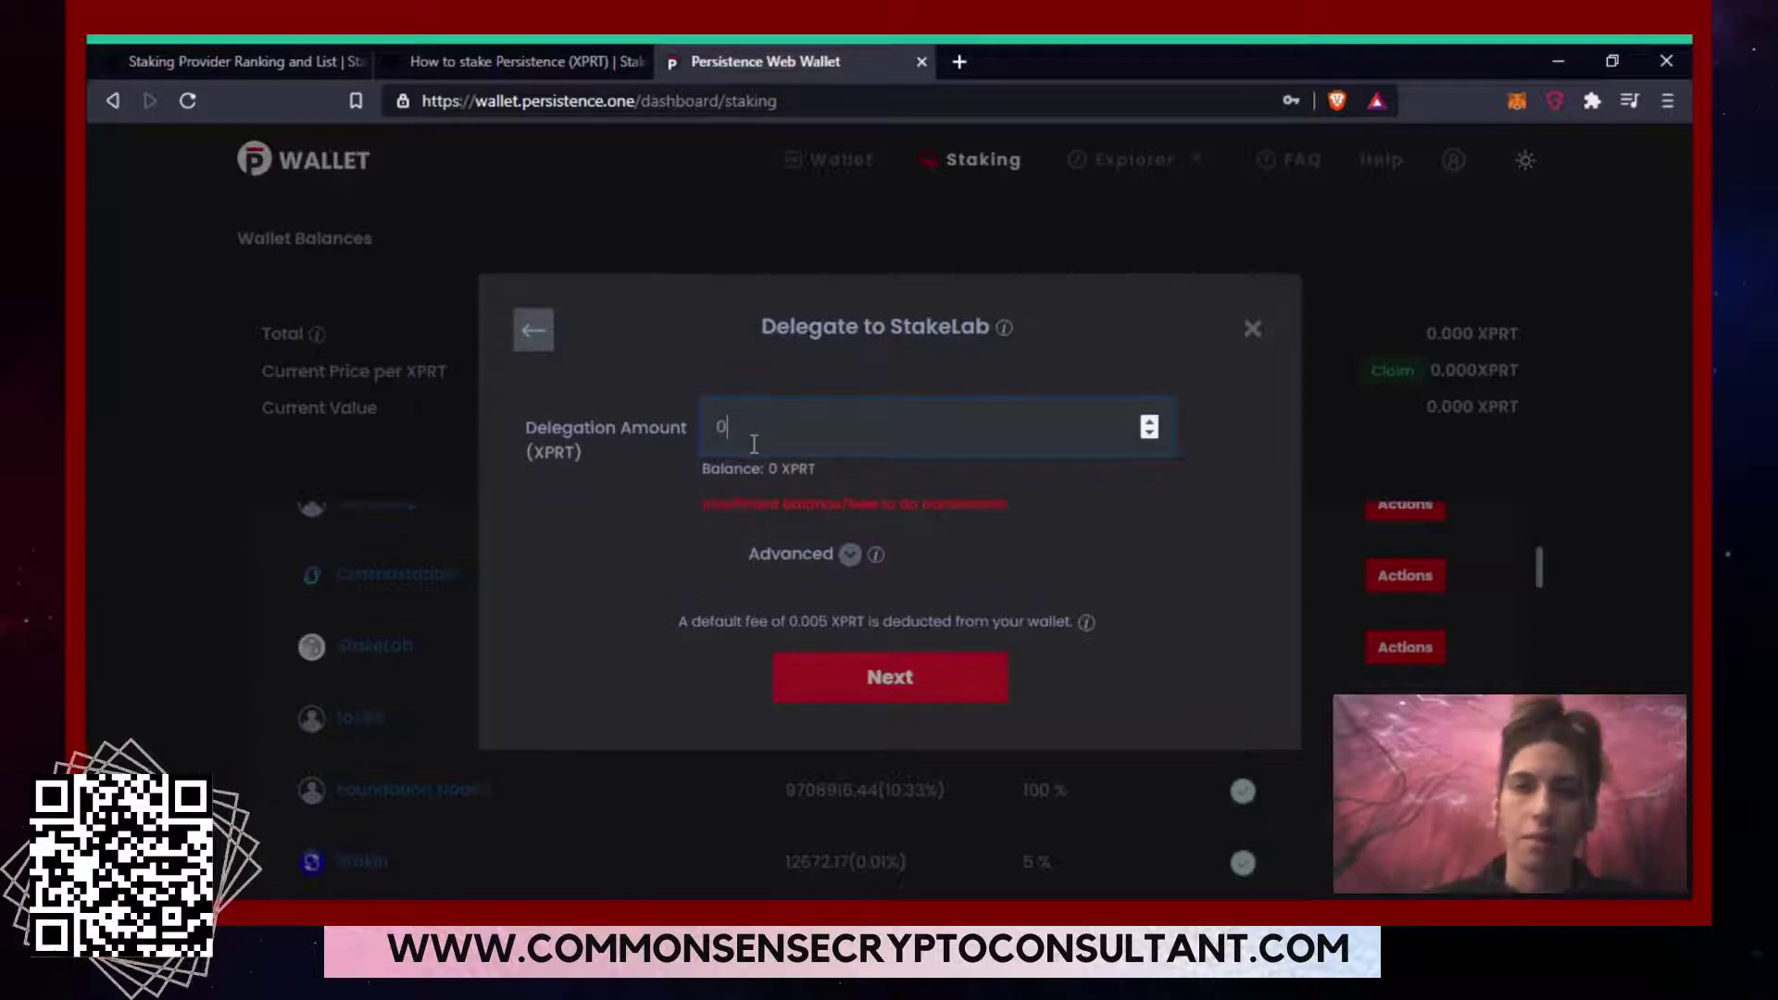
pyautogui.write('0.01')
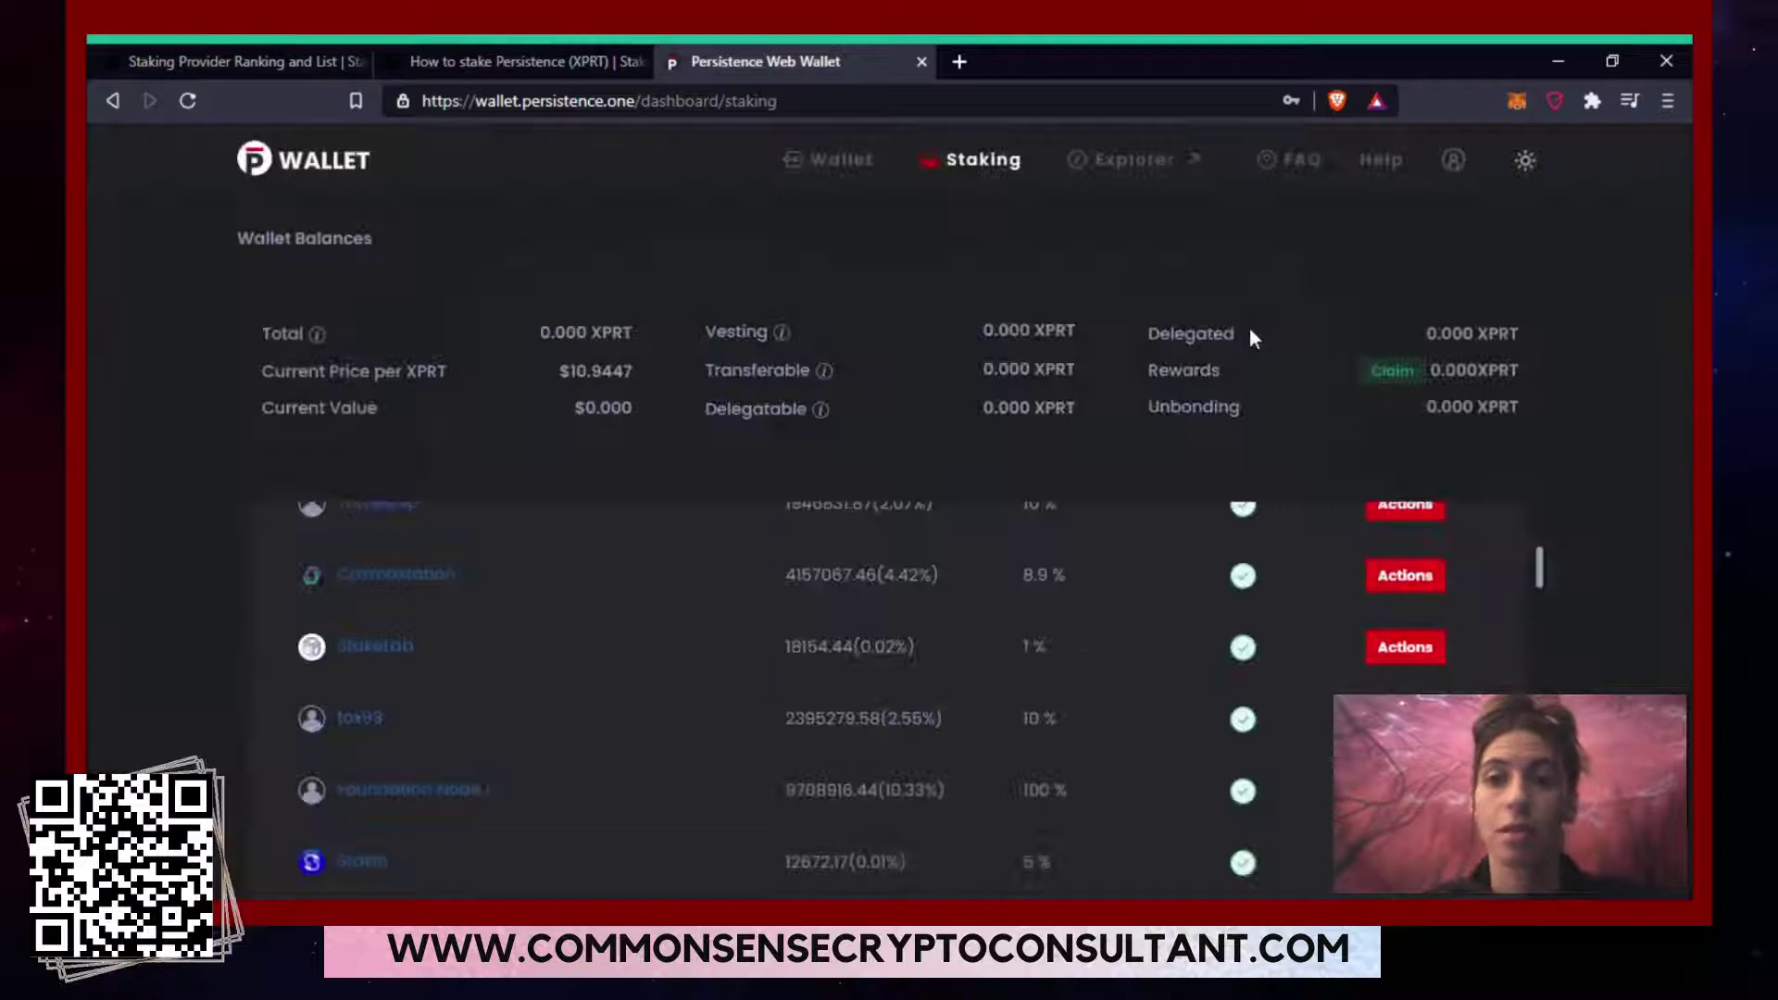
pyautogui.click(1251, 331)
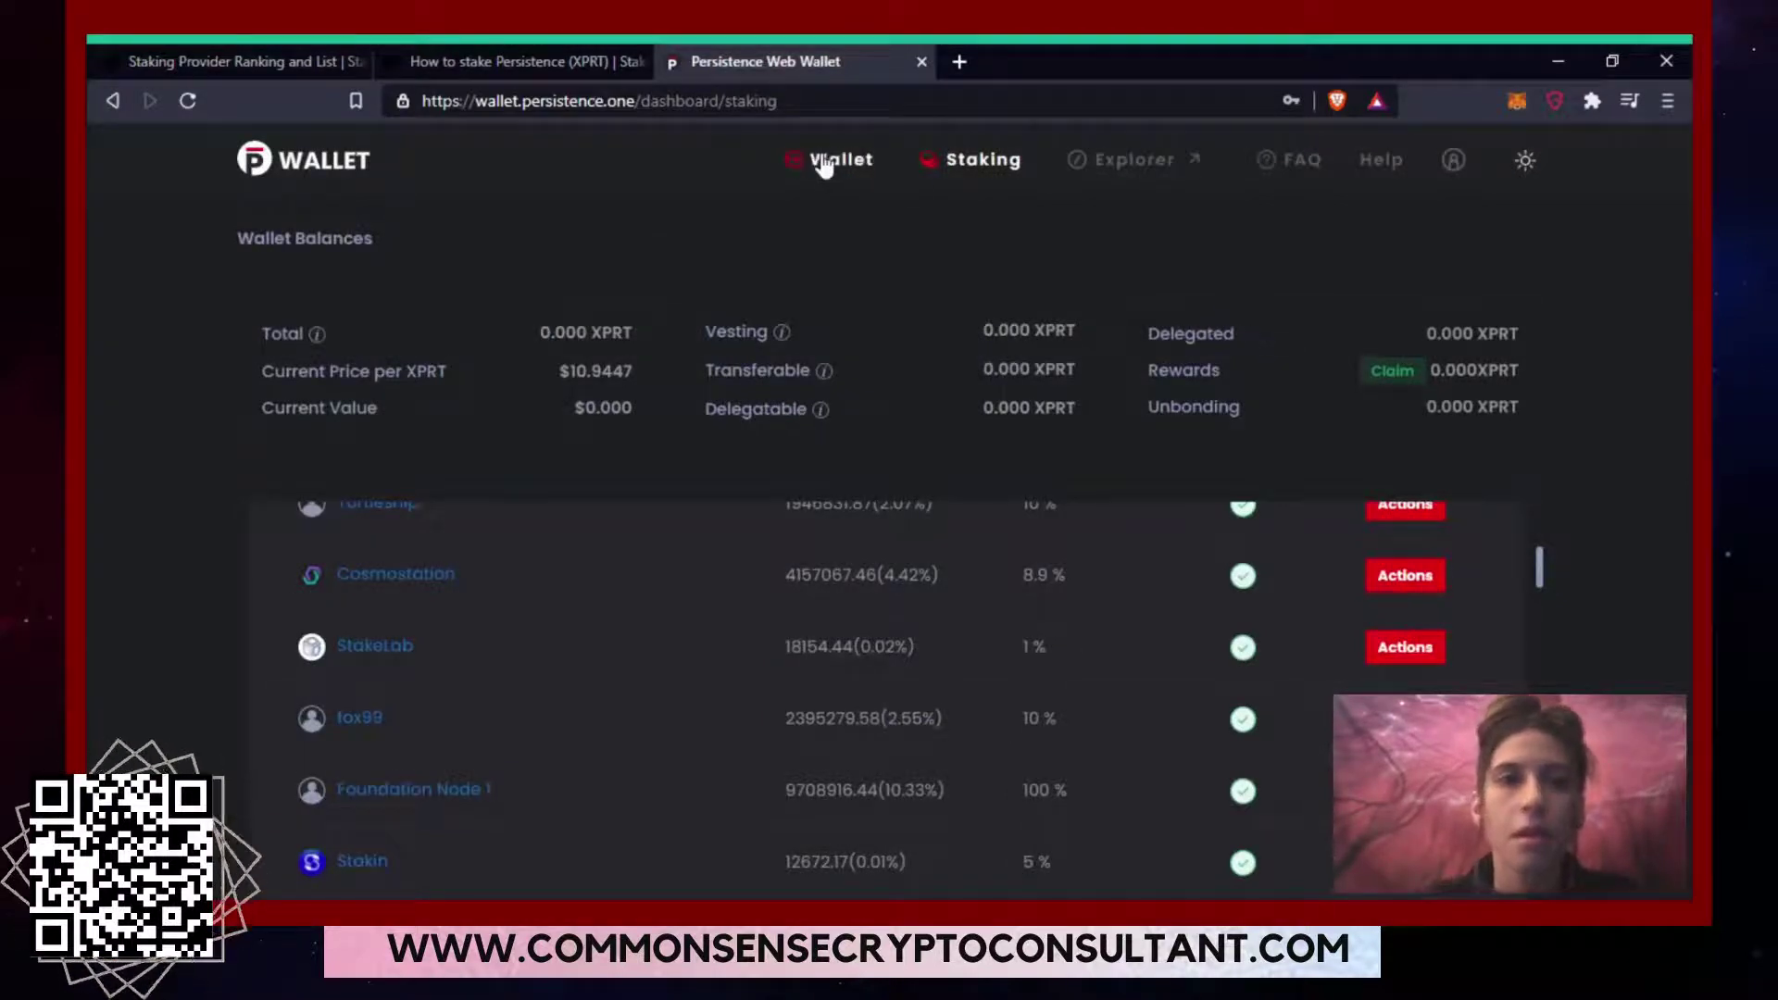
# Show the Staking Provider Ranking and scroll to its top providers like stake2earn and Binance Staking.
pyautogui.click(282, 46)
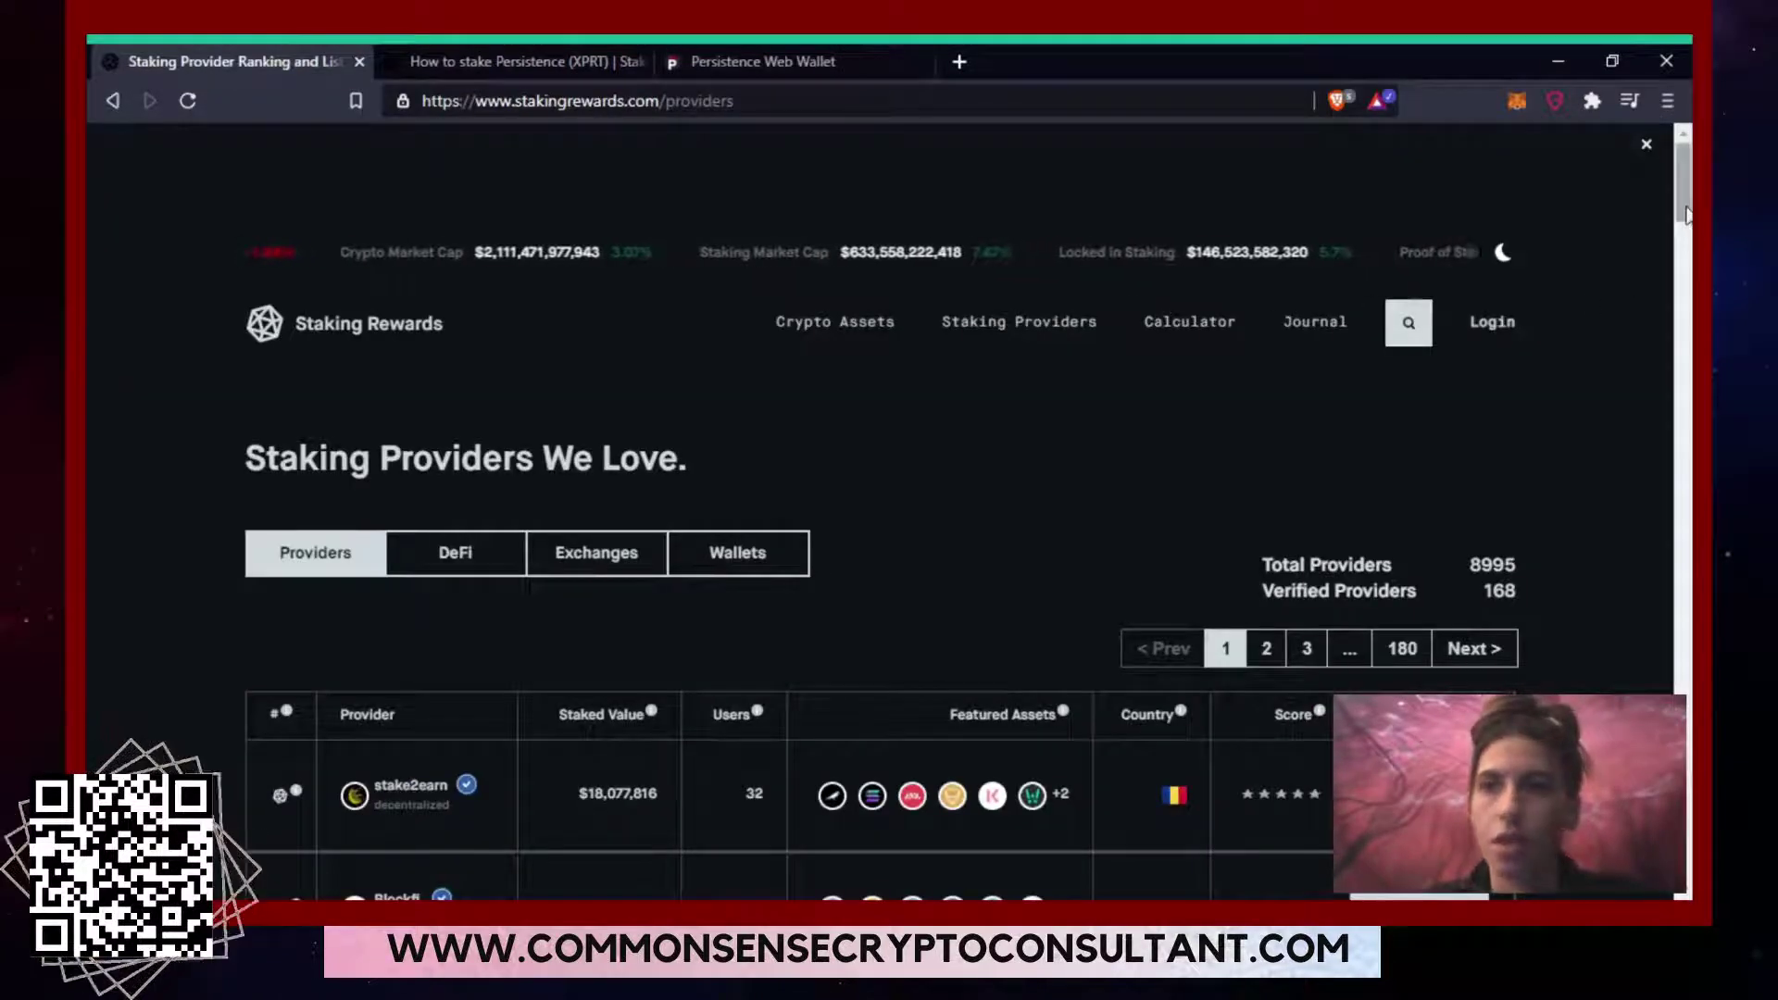
pyautogui.moveTo(1686, 213); pyautogui.dragTo(1688, 251)
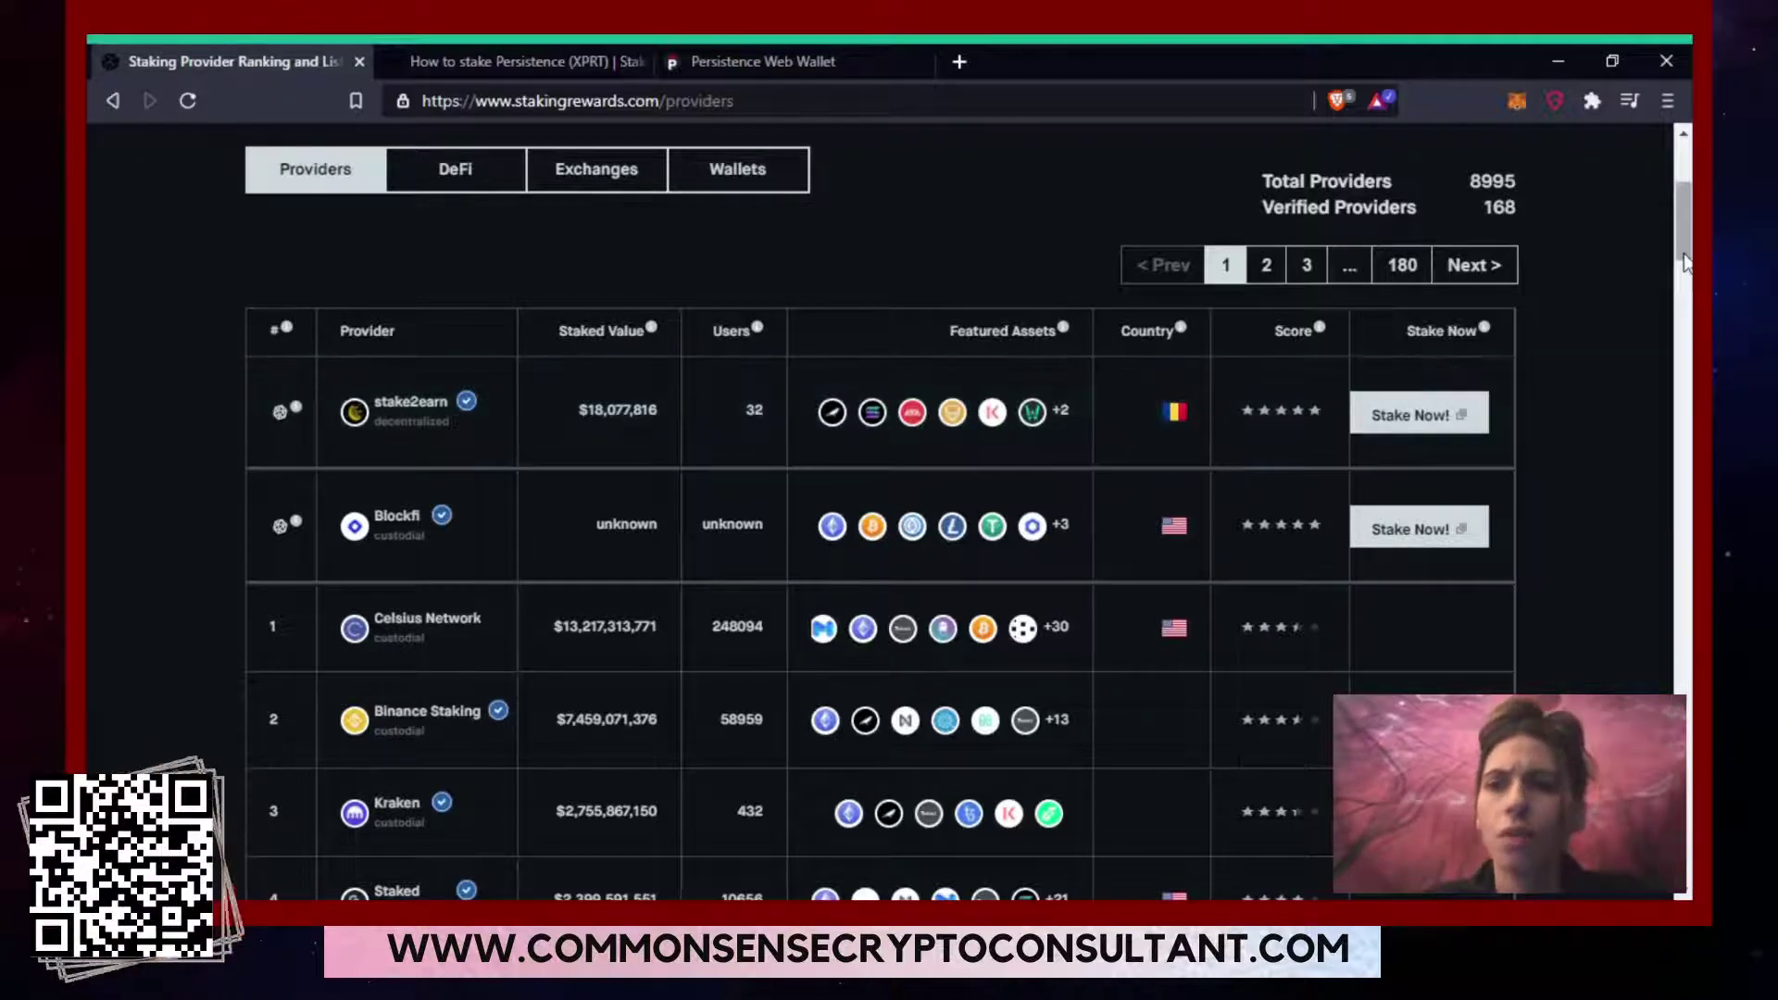
# Scroll the providers table to stakefish, ranked ninth with about $1.3 billion staked.
pyautogui.moveTo(1685, 262); pyautogui.dragTo(1689, 312)
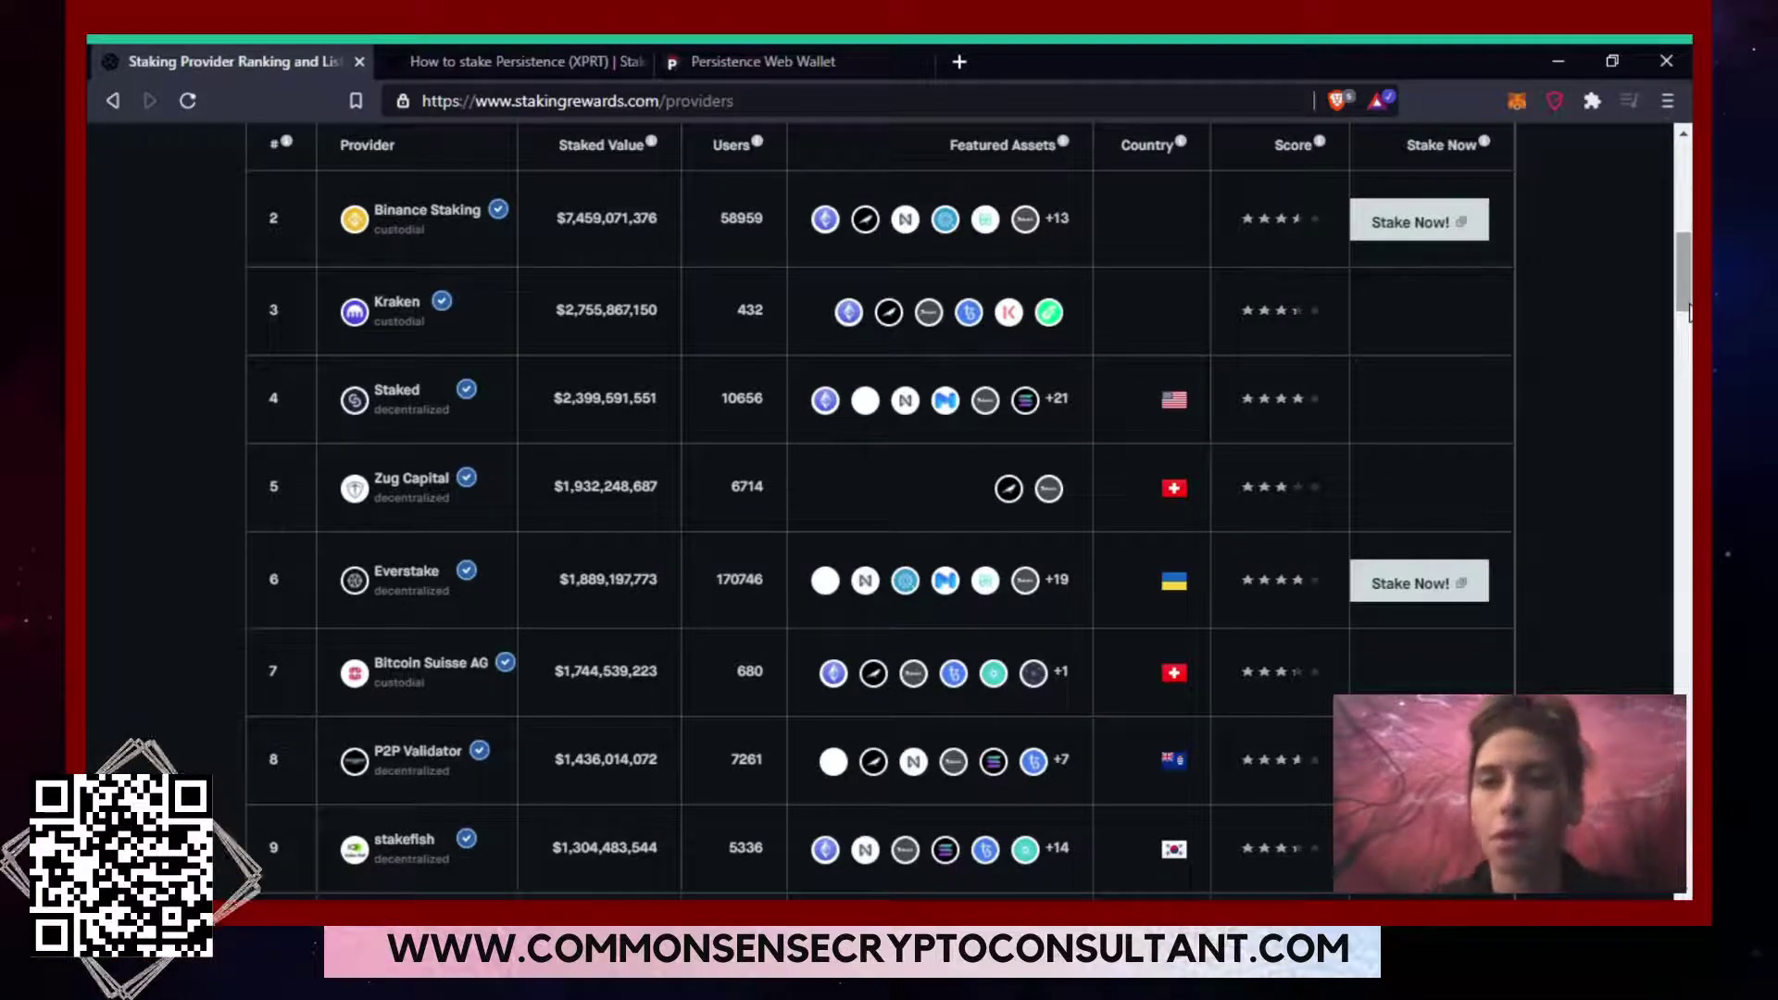
pyautogui.moveTo(1686, 308); pyautogui.dragTo(1677, 259)
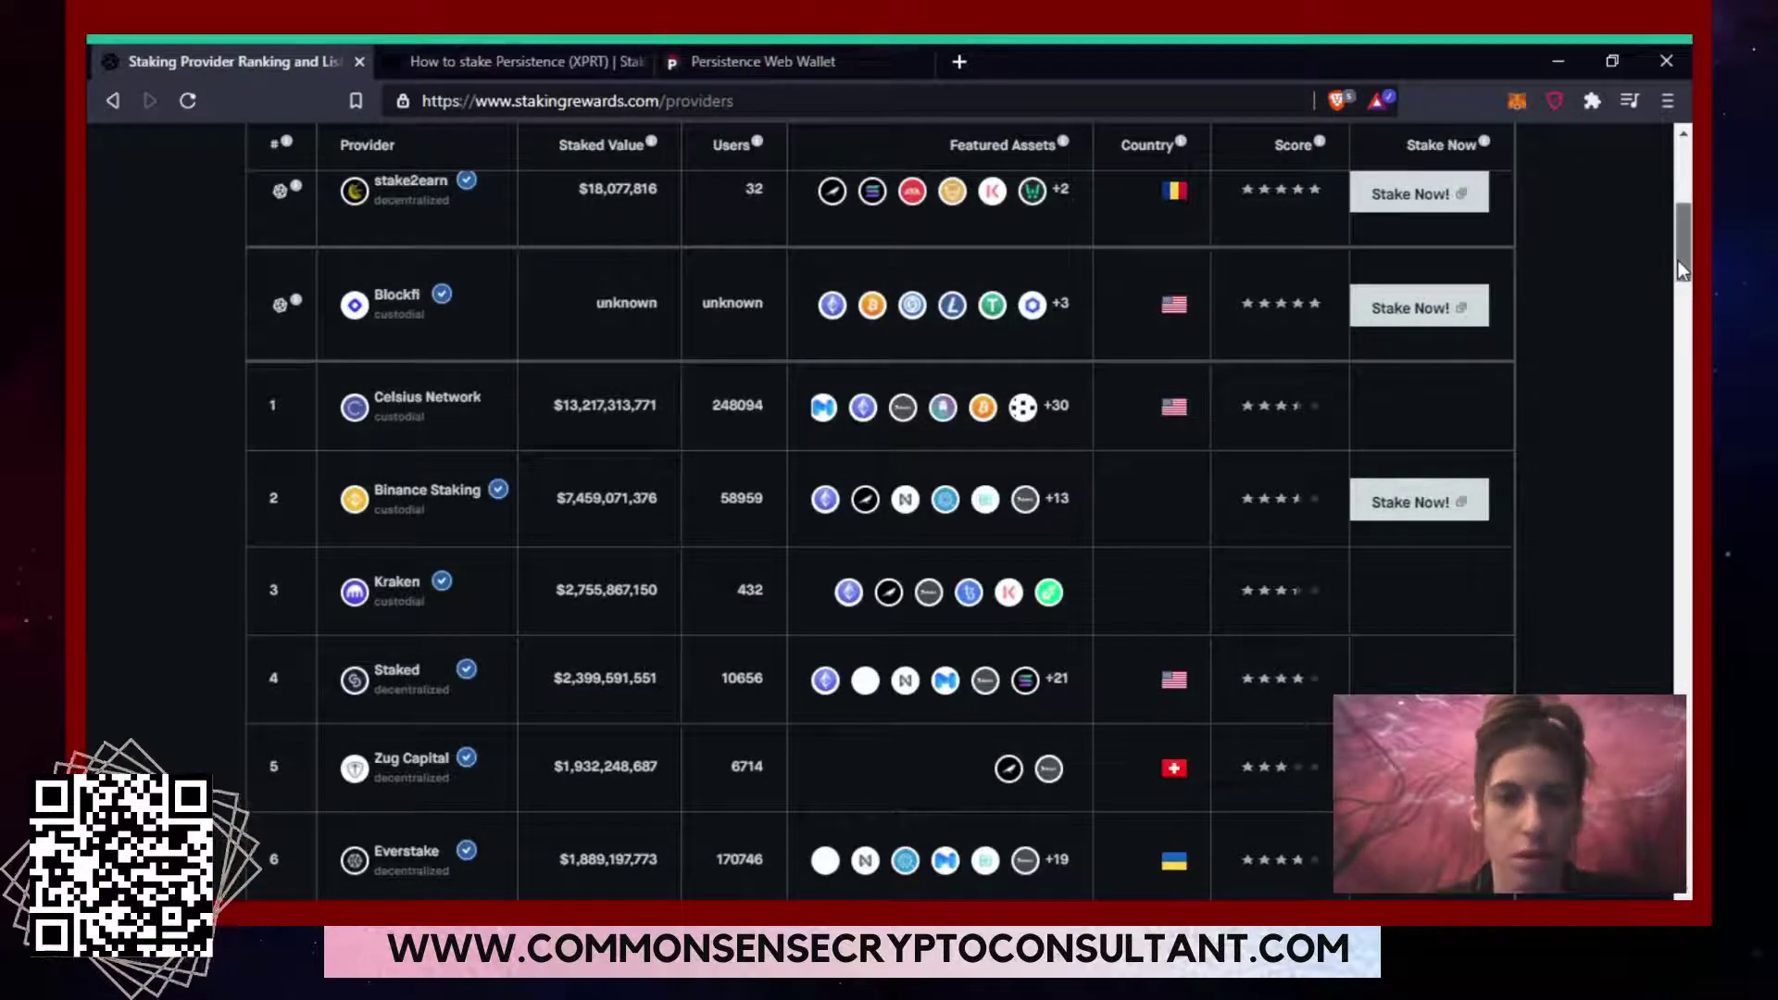
pyautogui.moveTo(1678, 259); pyautogui.dragTo(1690, 314)
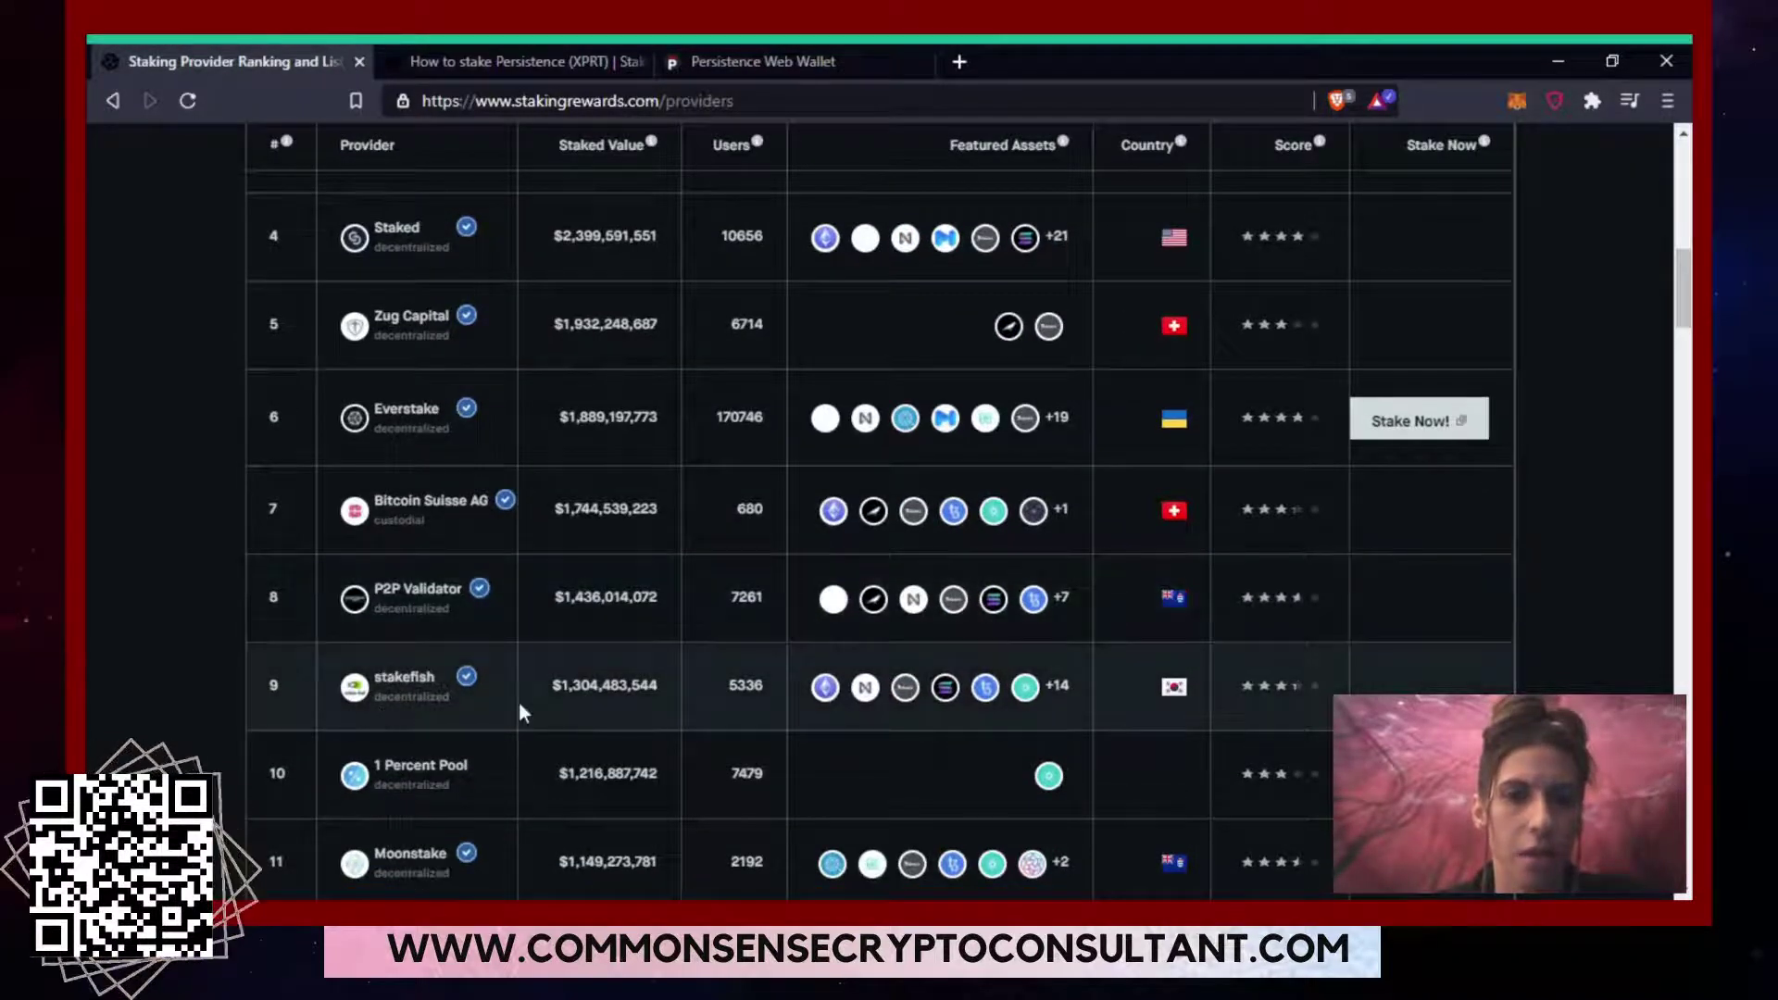
# Return to the wallet's Staking page and scroll the validator list down toward stake.fish.
pyautogui.click(530, 59)
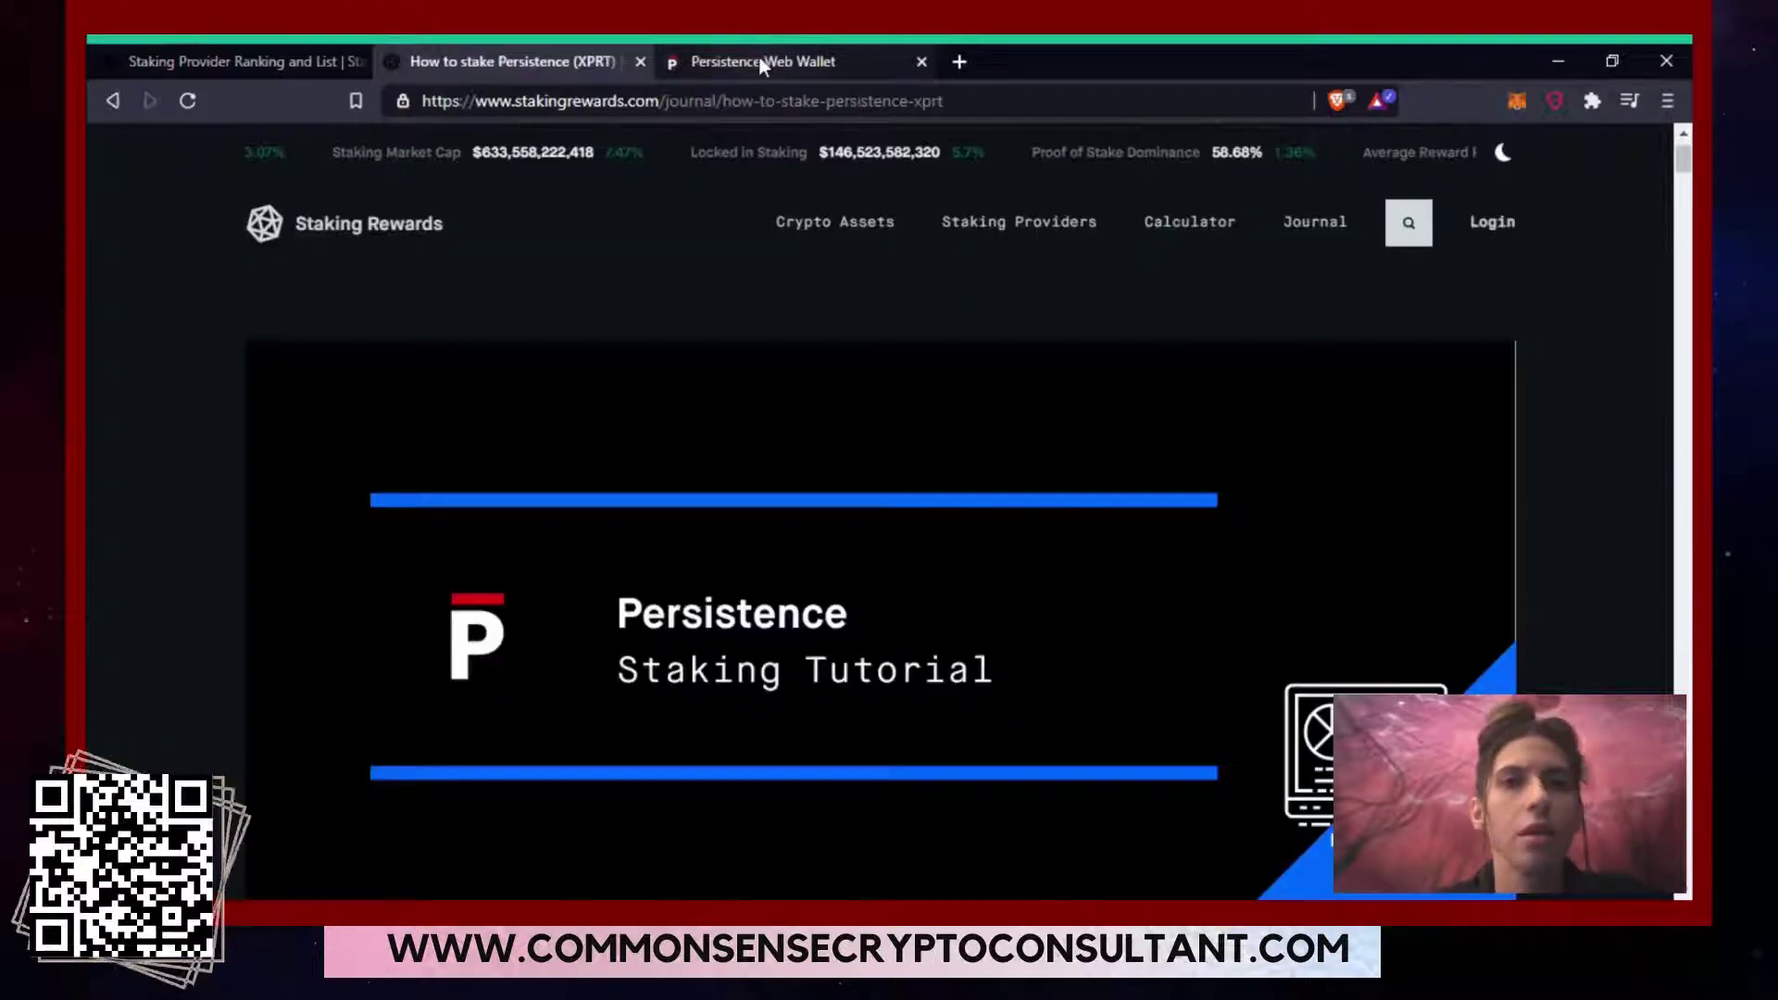
pyautogui.click(759, 63)
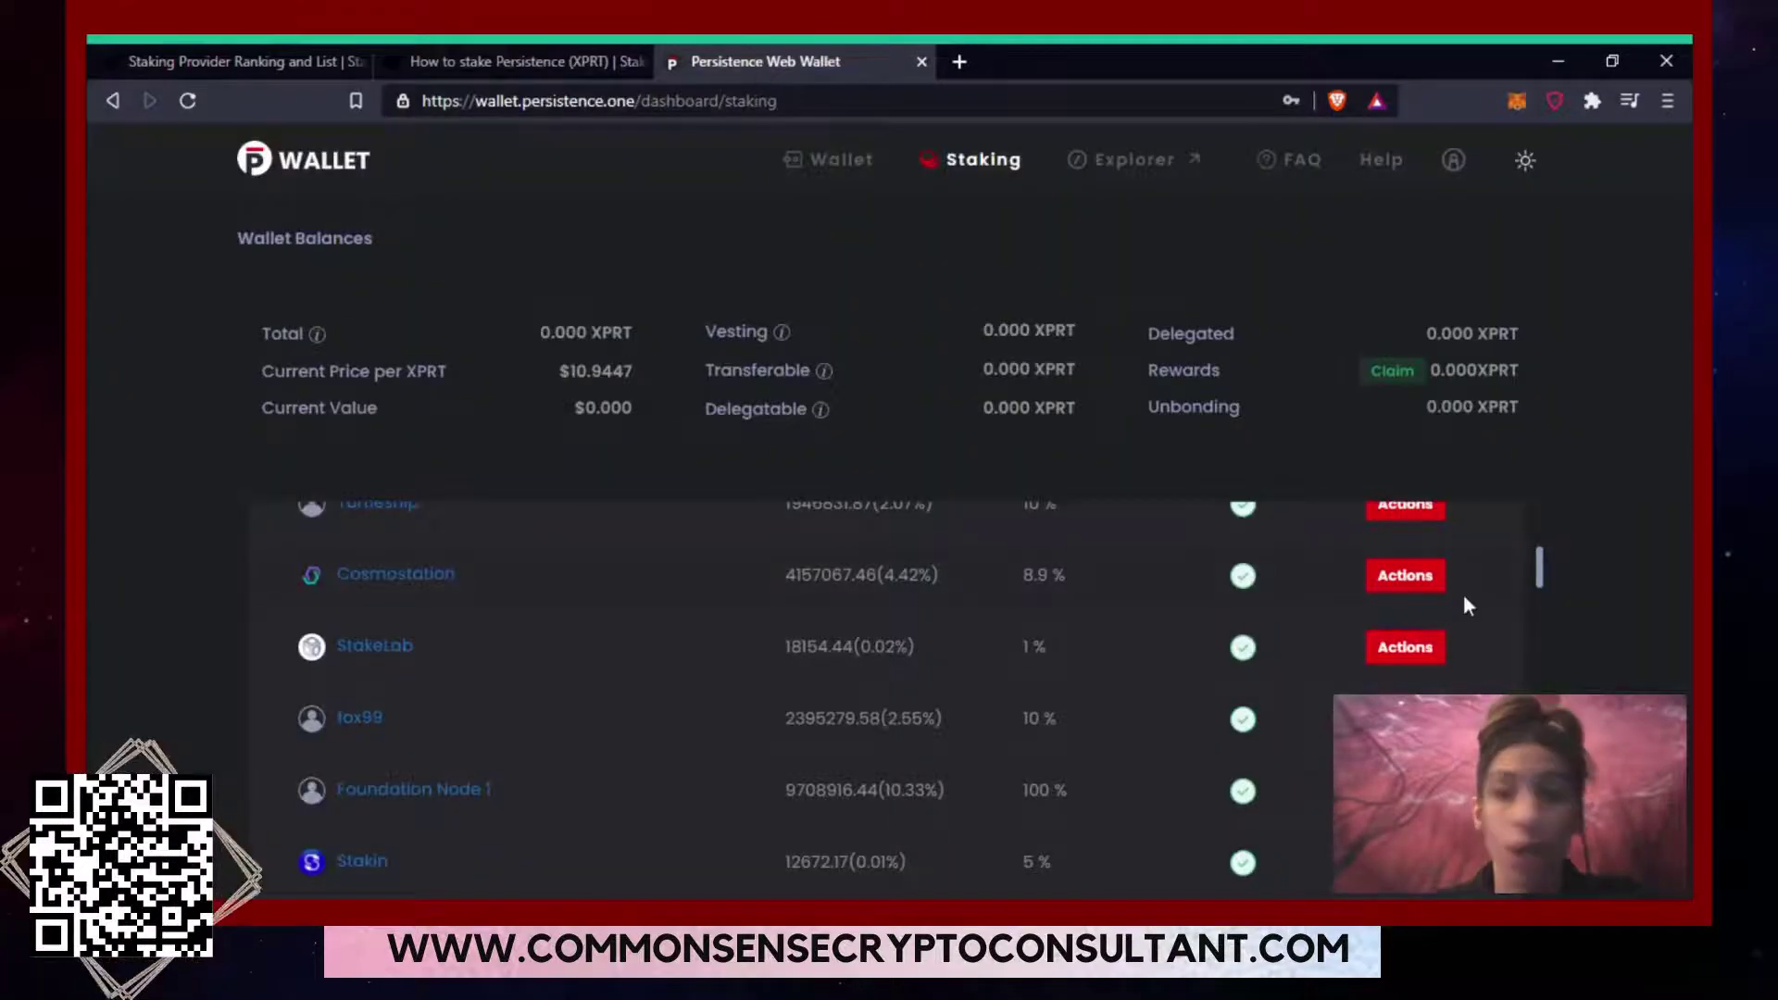
pyautogui.moveTo(1543, 577); pyautogui.dragTo(1556, 687)
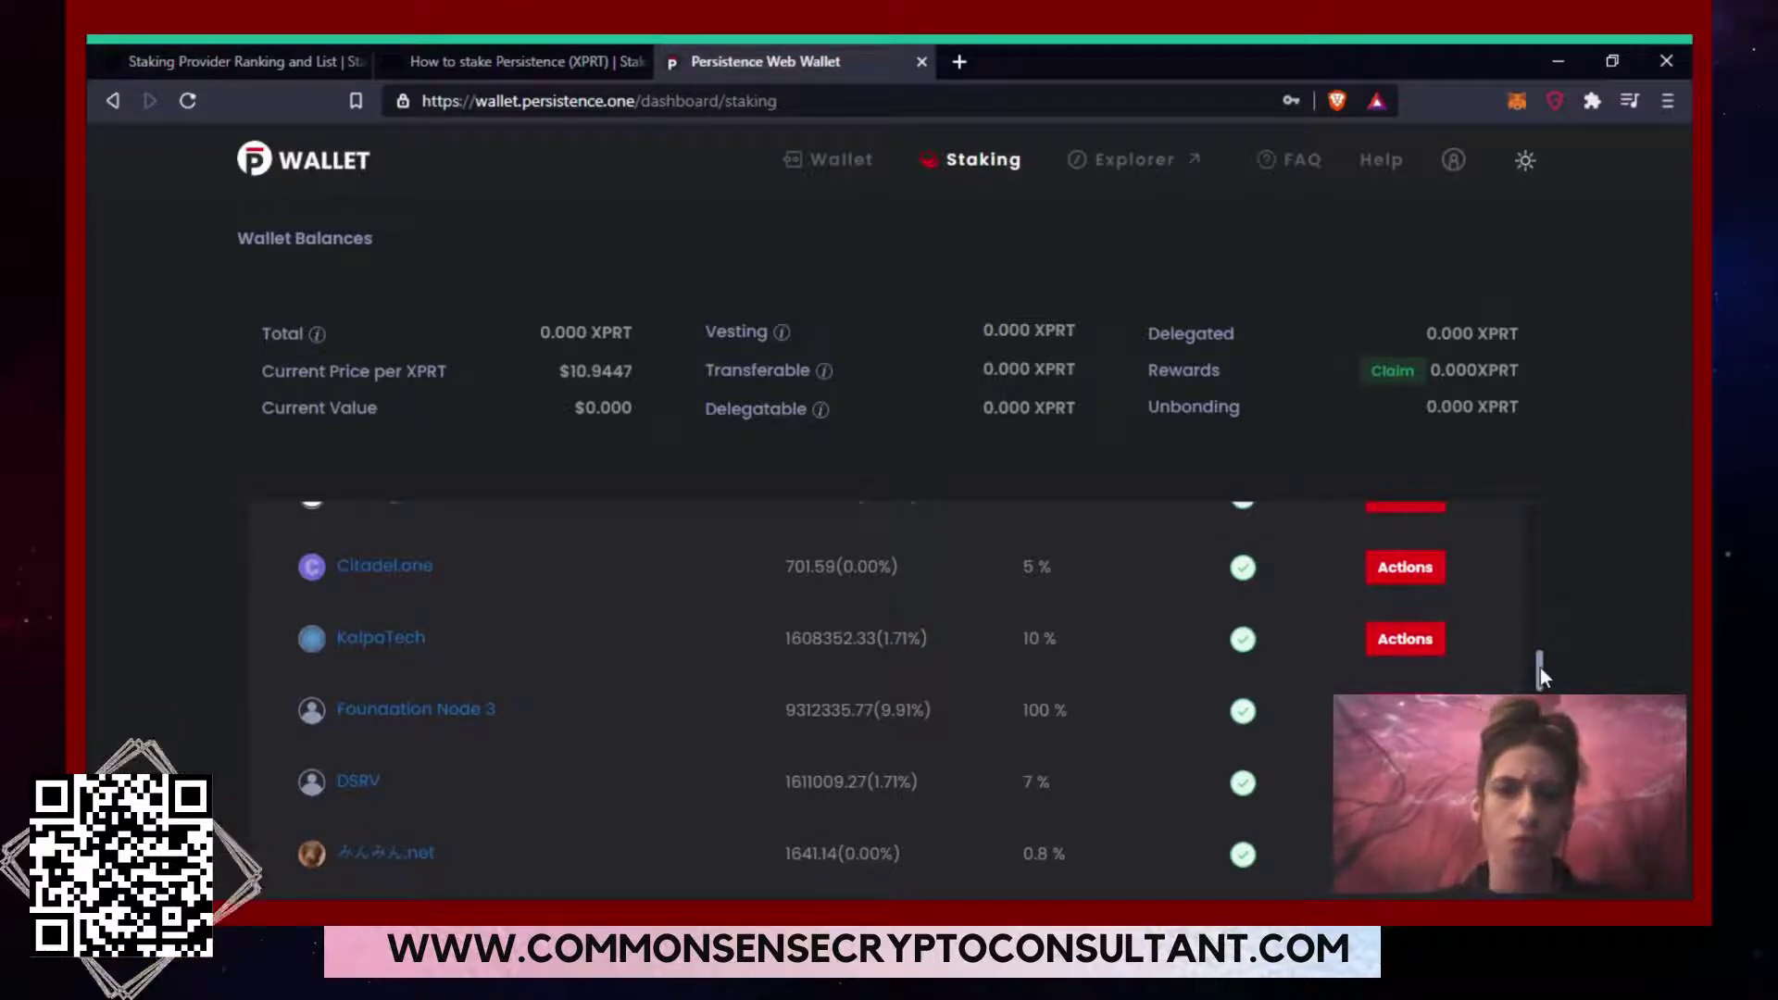
pyautogui.moveTo(1541, 669); pyautogui.dragTo(1542, 692)
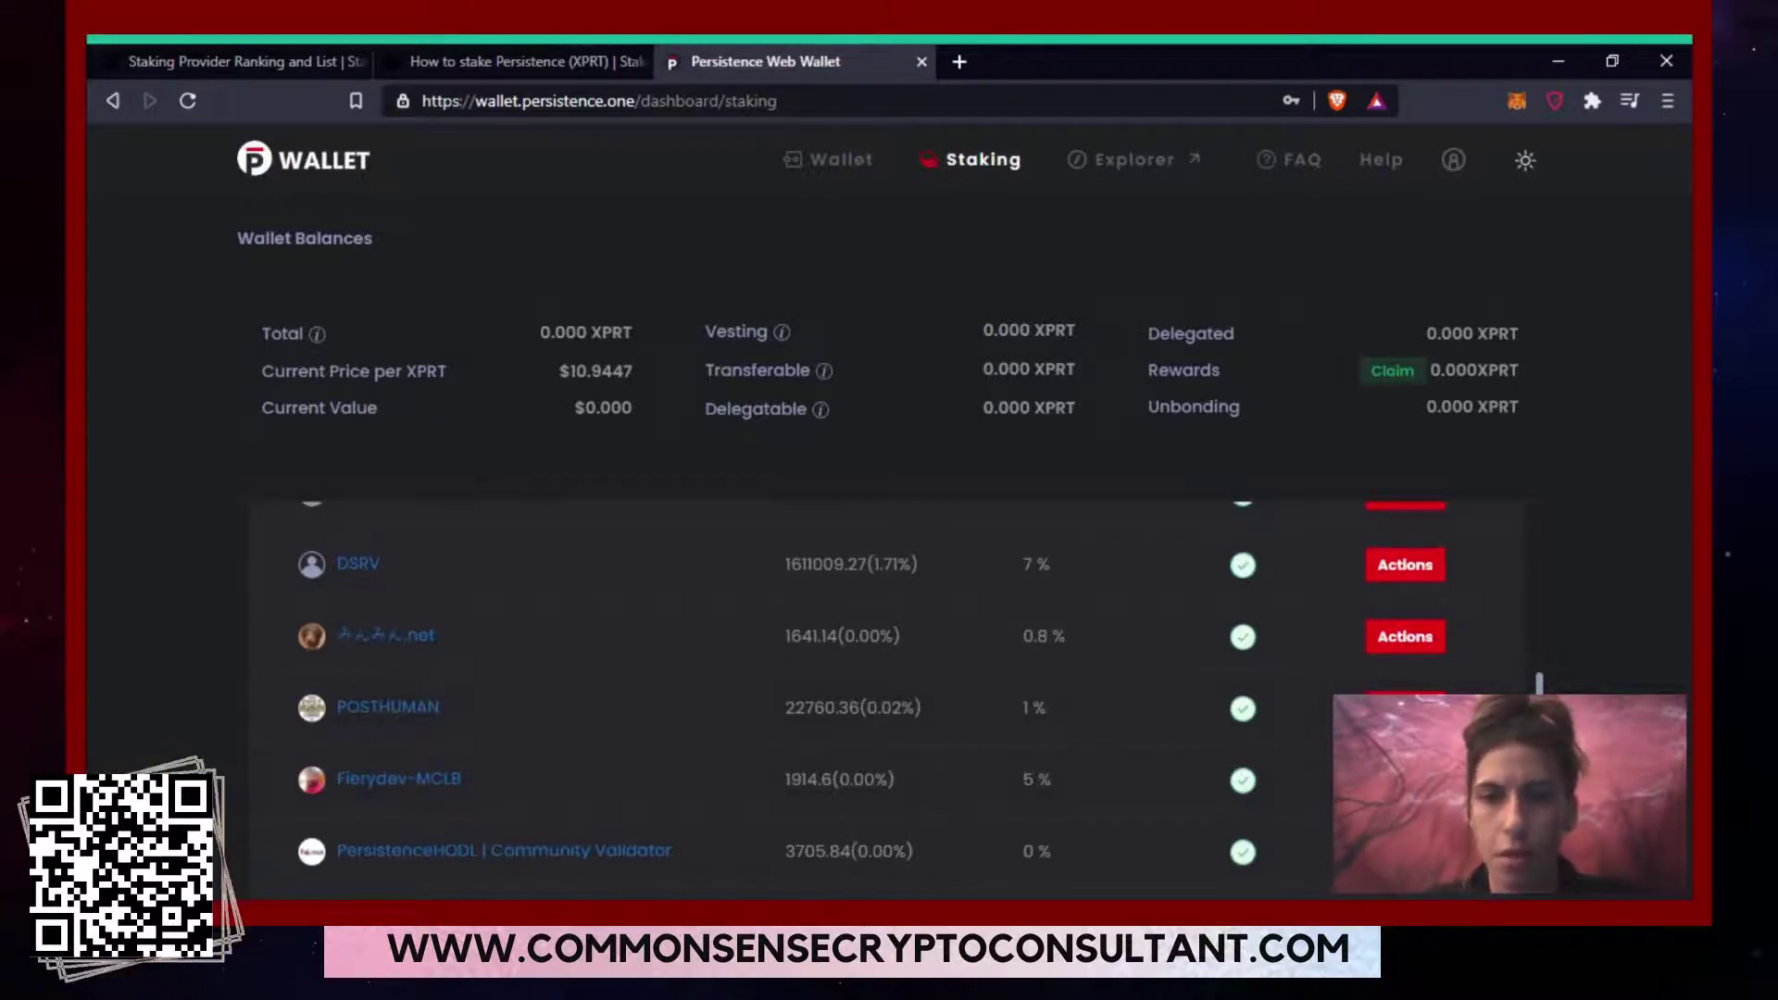
pyautogui.scroll(1, 940, 695)
pyautogui.moveTo(1538, 682); pyautogui.dragTo(1527, 560)
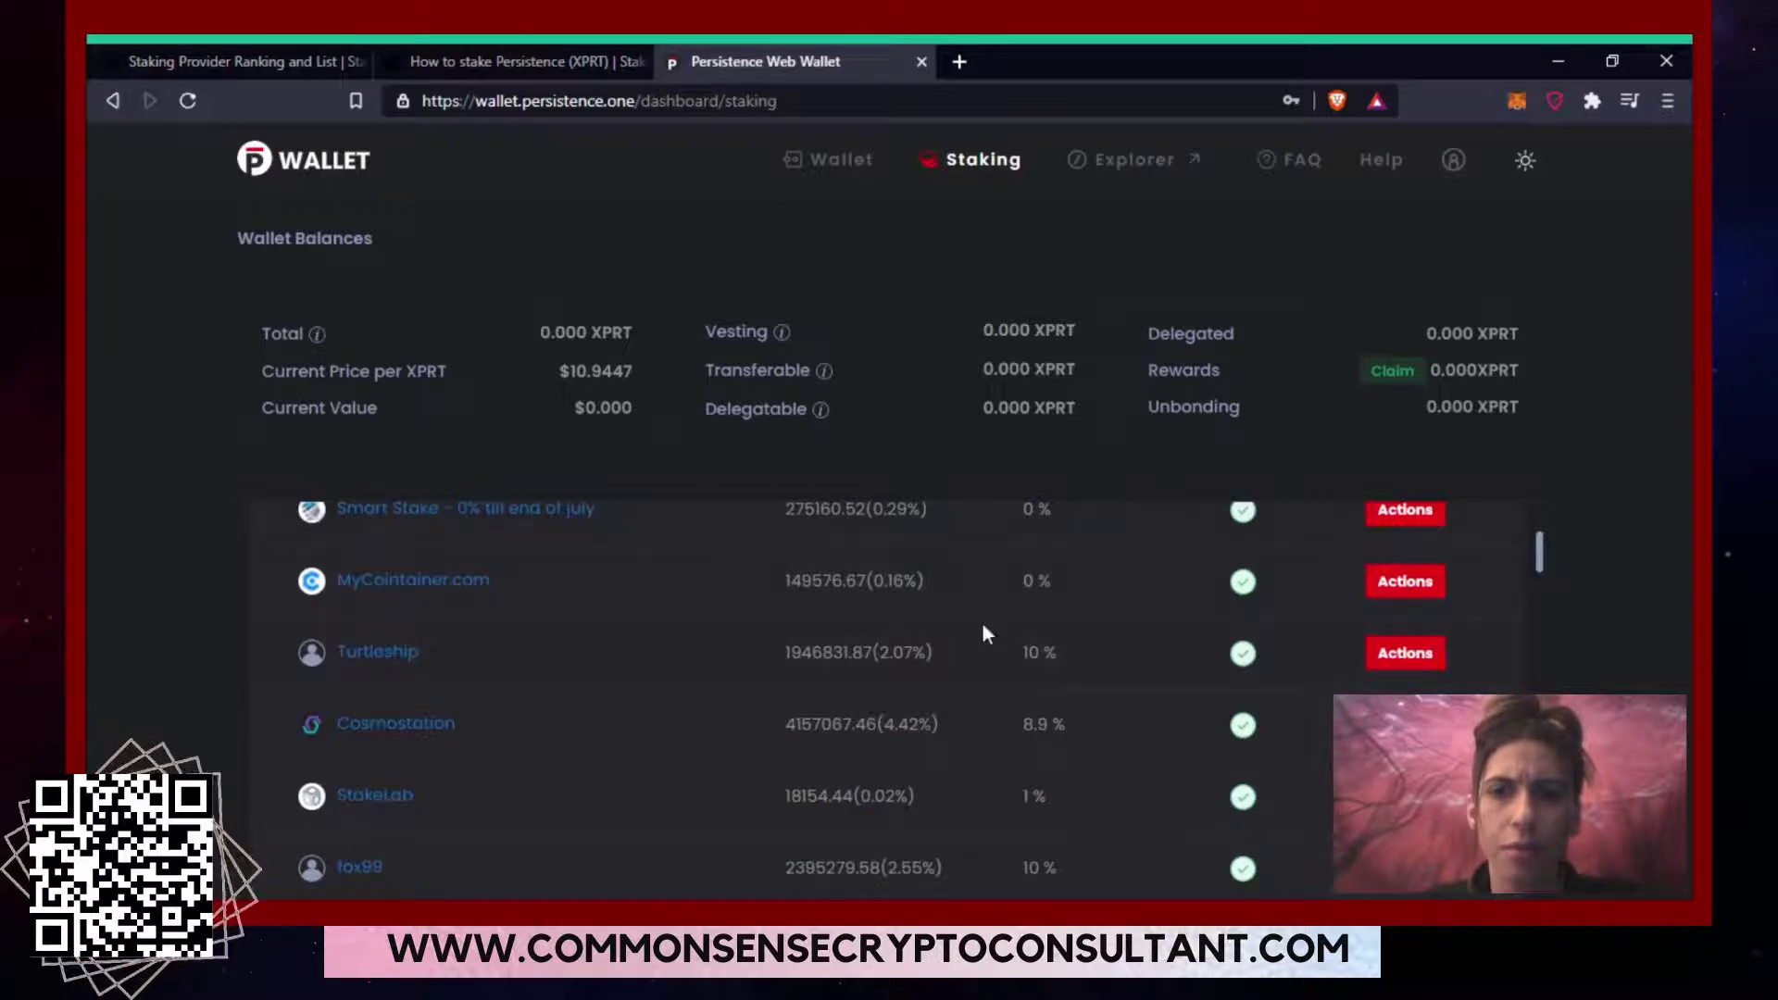
pyautogui.moveTo(1539, 556); pyautogui.dragTo(1543, 594)
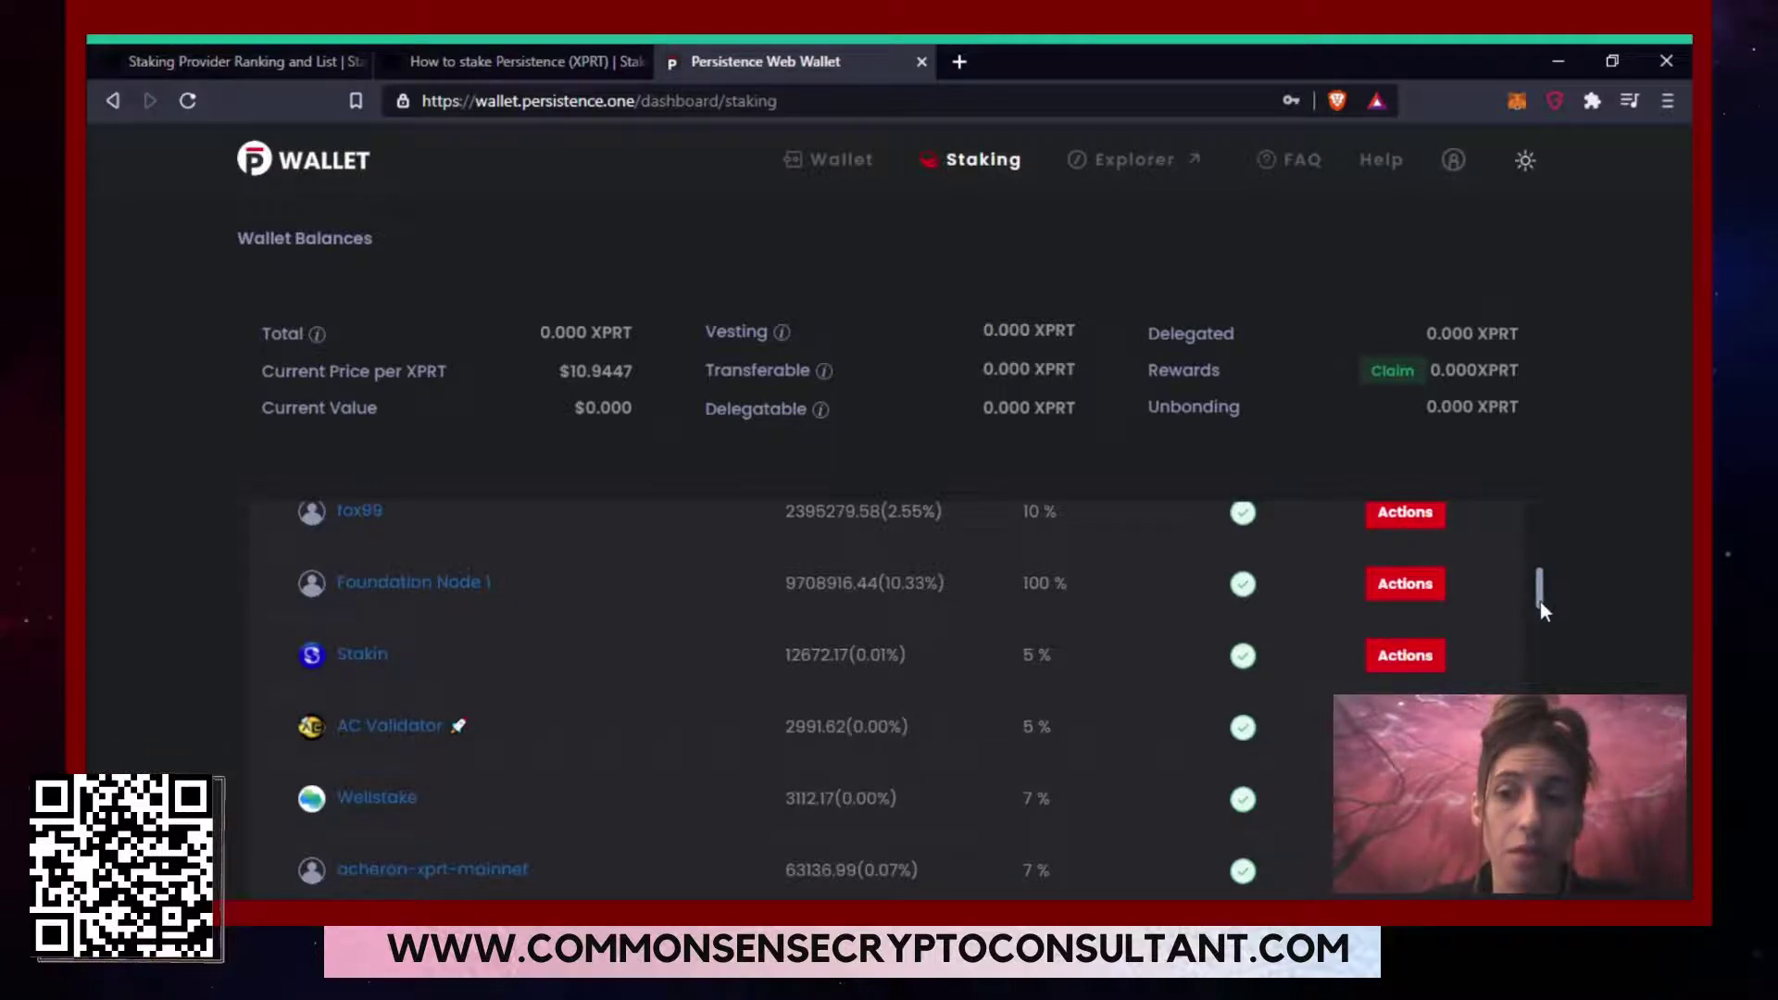
pyautogui.scroll(-1, 1541, 604)
pyautogui.moveTo(1541, 609); pyautogui.dragTo(1554, 819)
# Locate stake.fish at 8% commission, then open stakefish's provider profile on Staking Rewards.
pyautogui.scroll(-3, 889, 704)
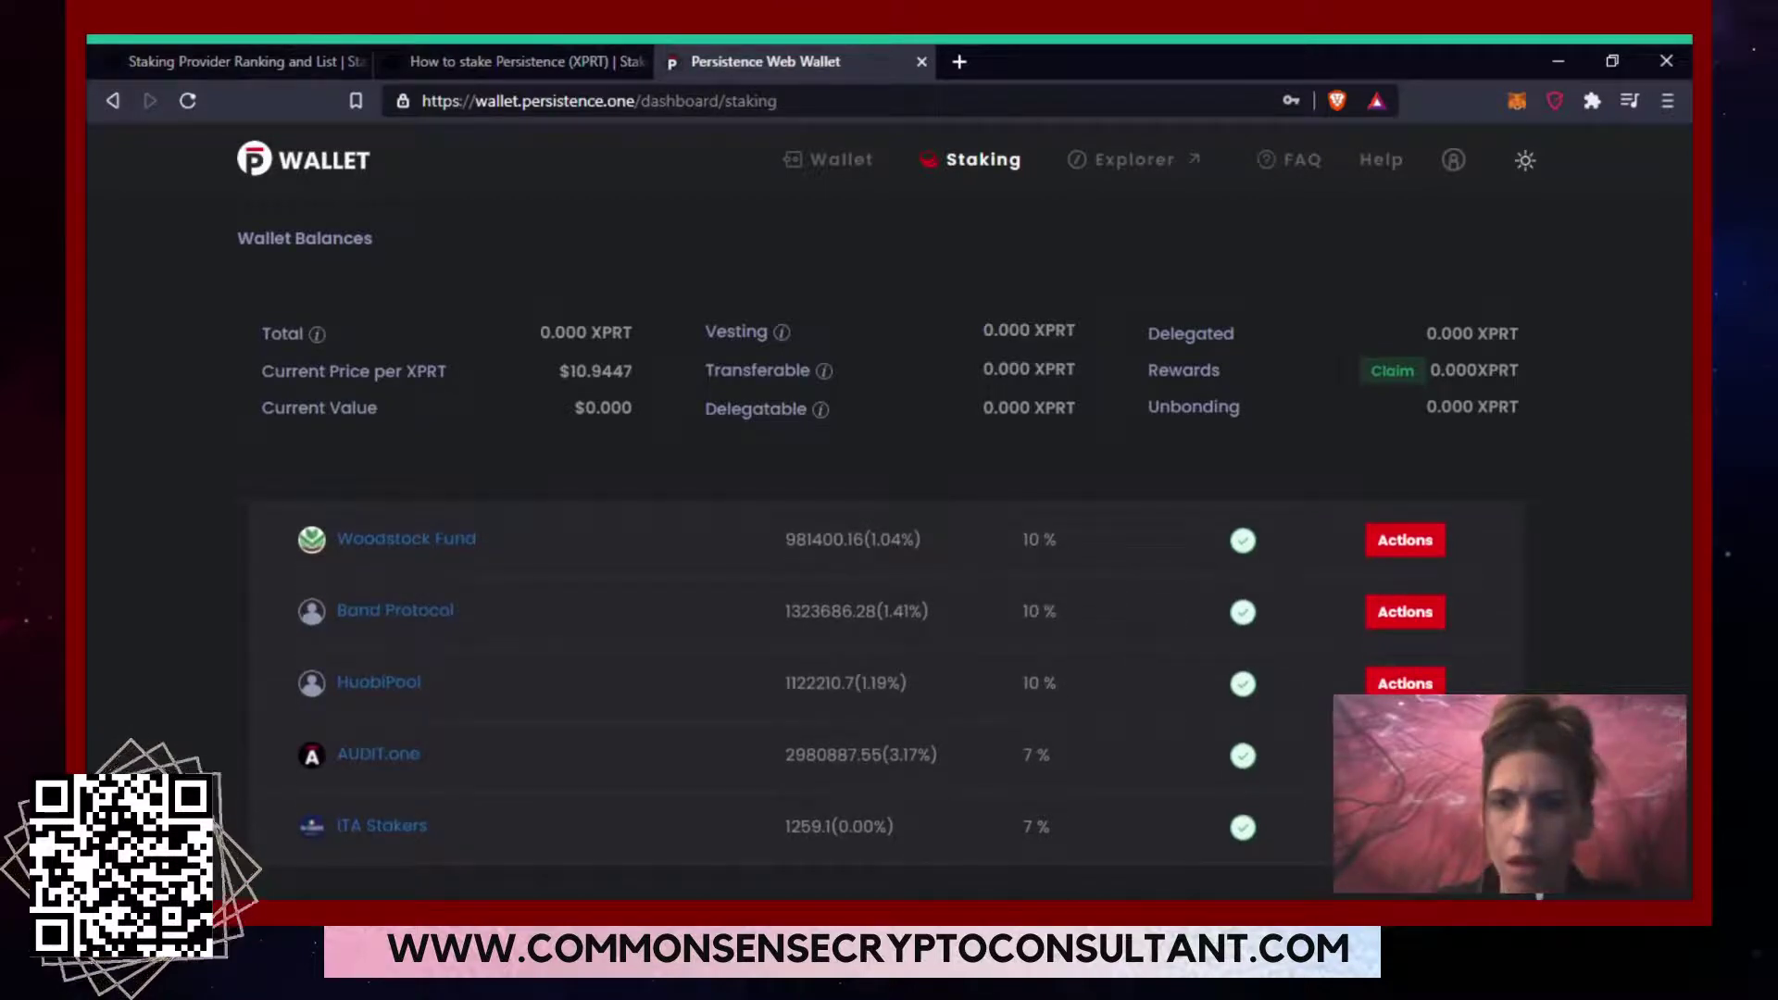
pyautogui.scroll(1, 1539, 895)
pyautogui.scroll(1, 887, 700)
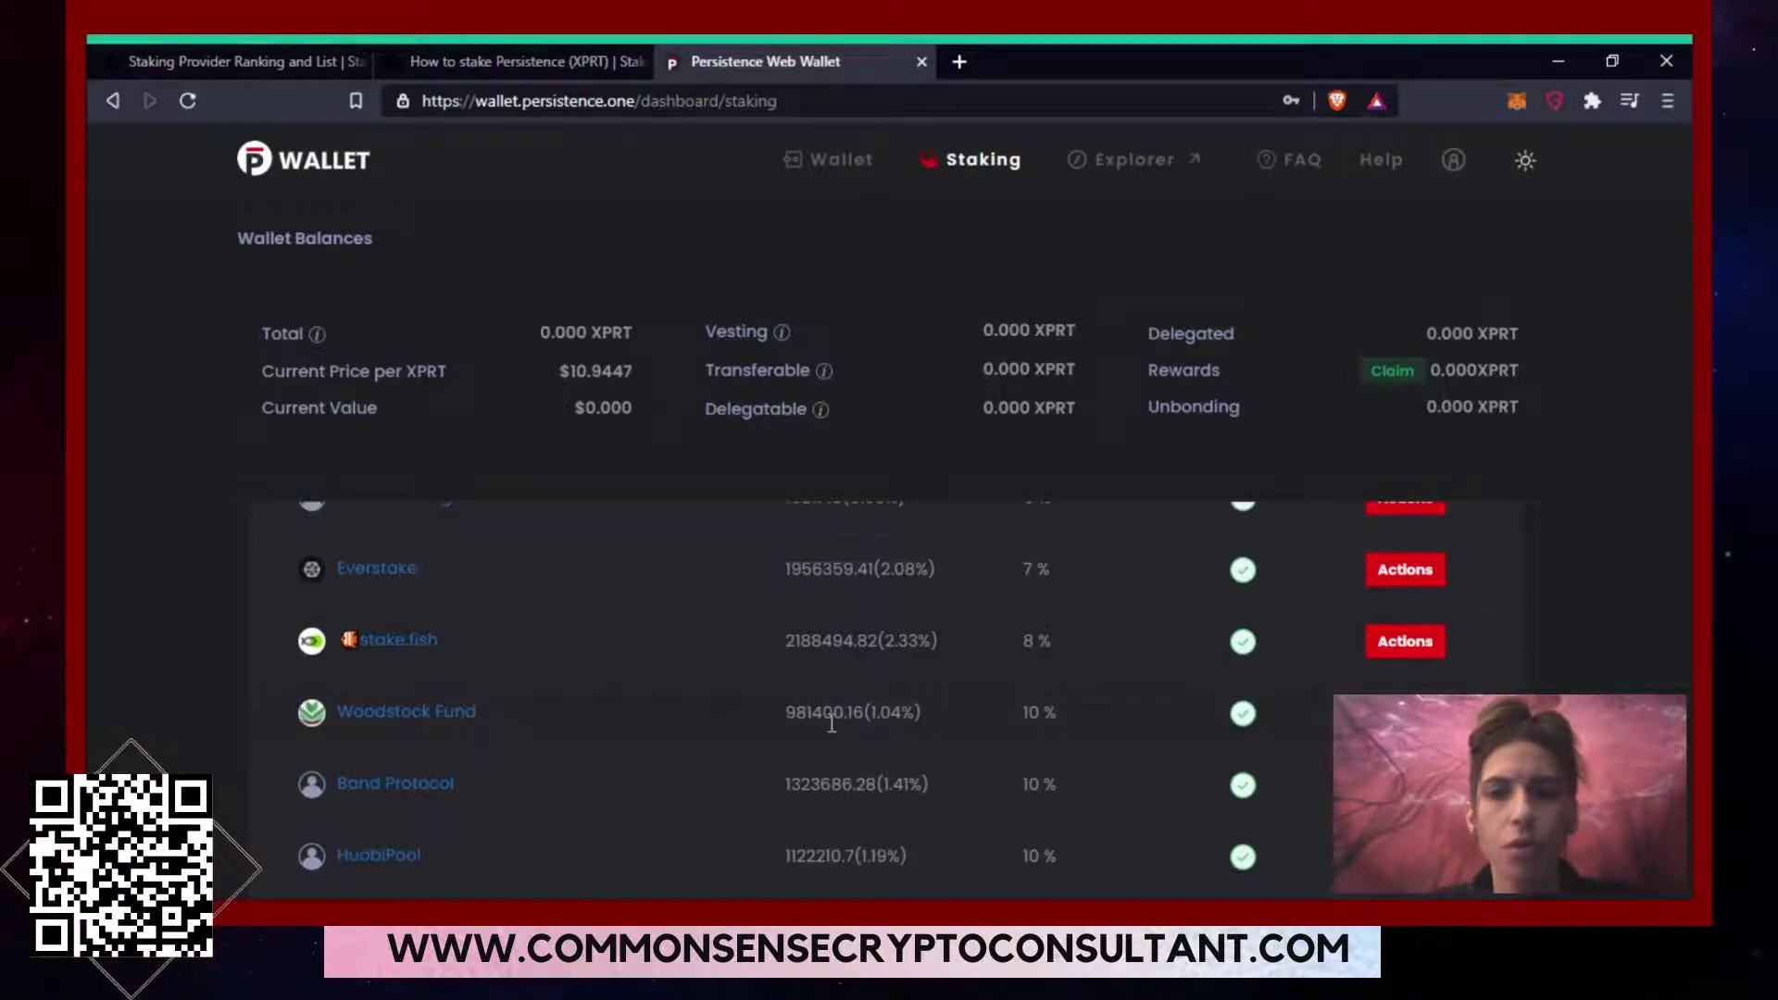
pyautogui.click(291, 56)
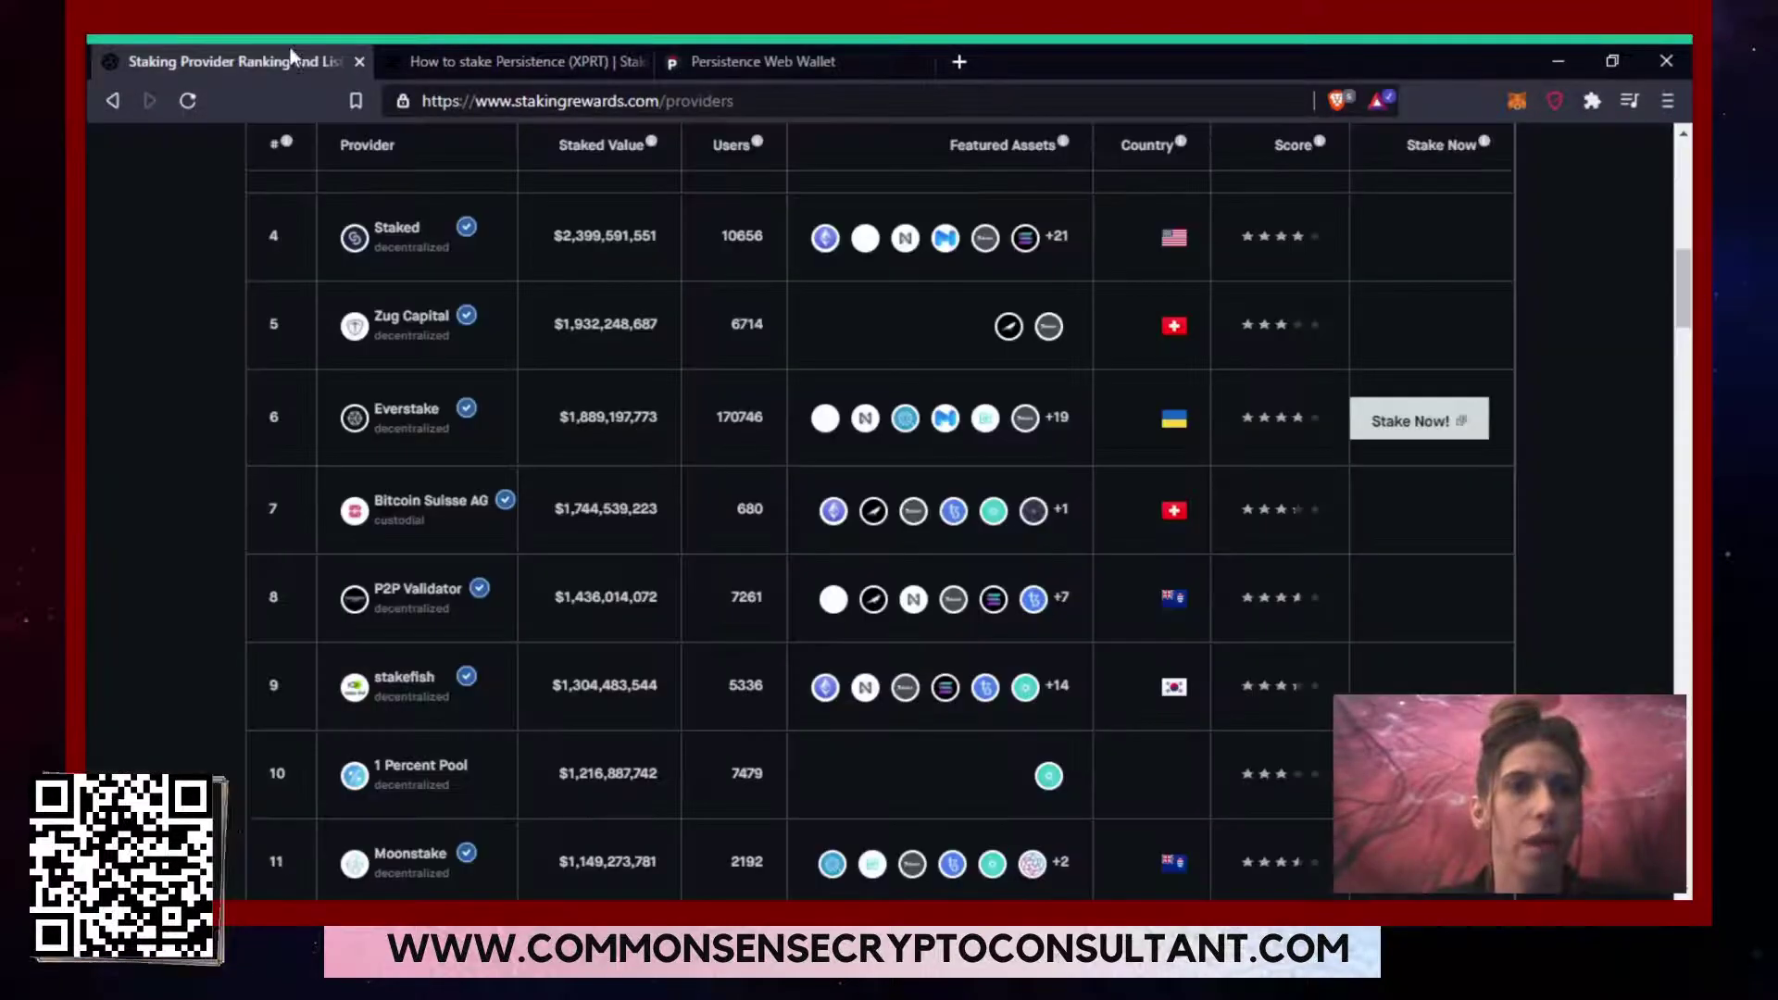
pyautogui.click(401, 693)
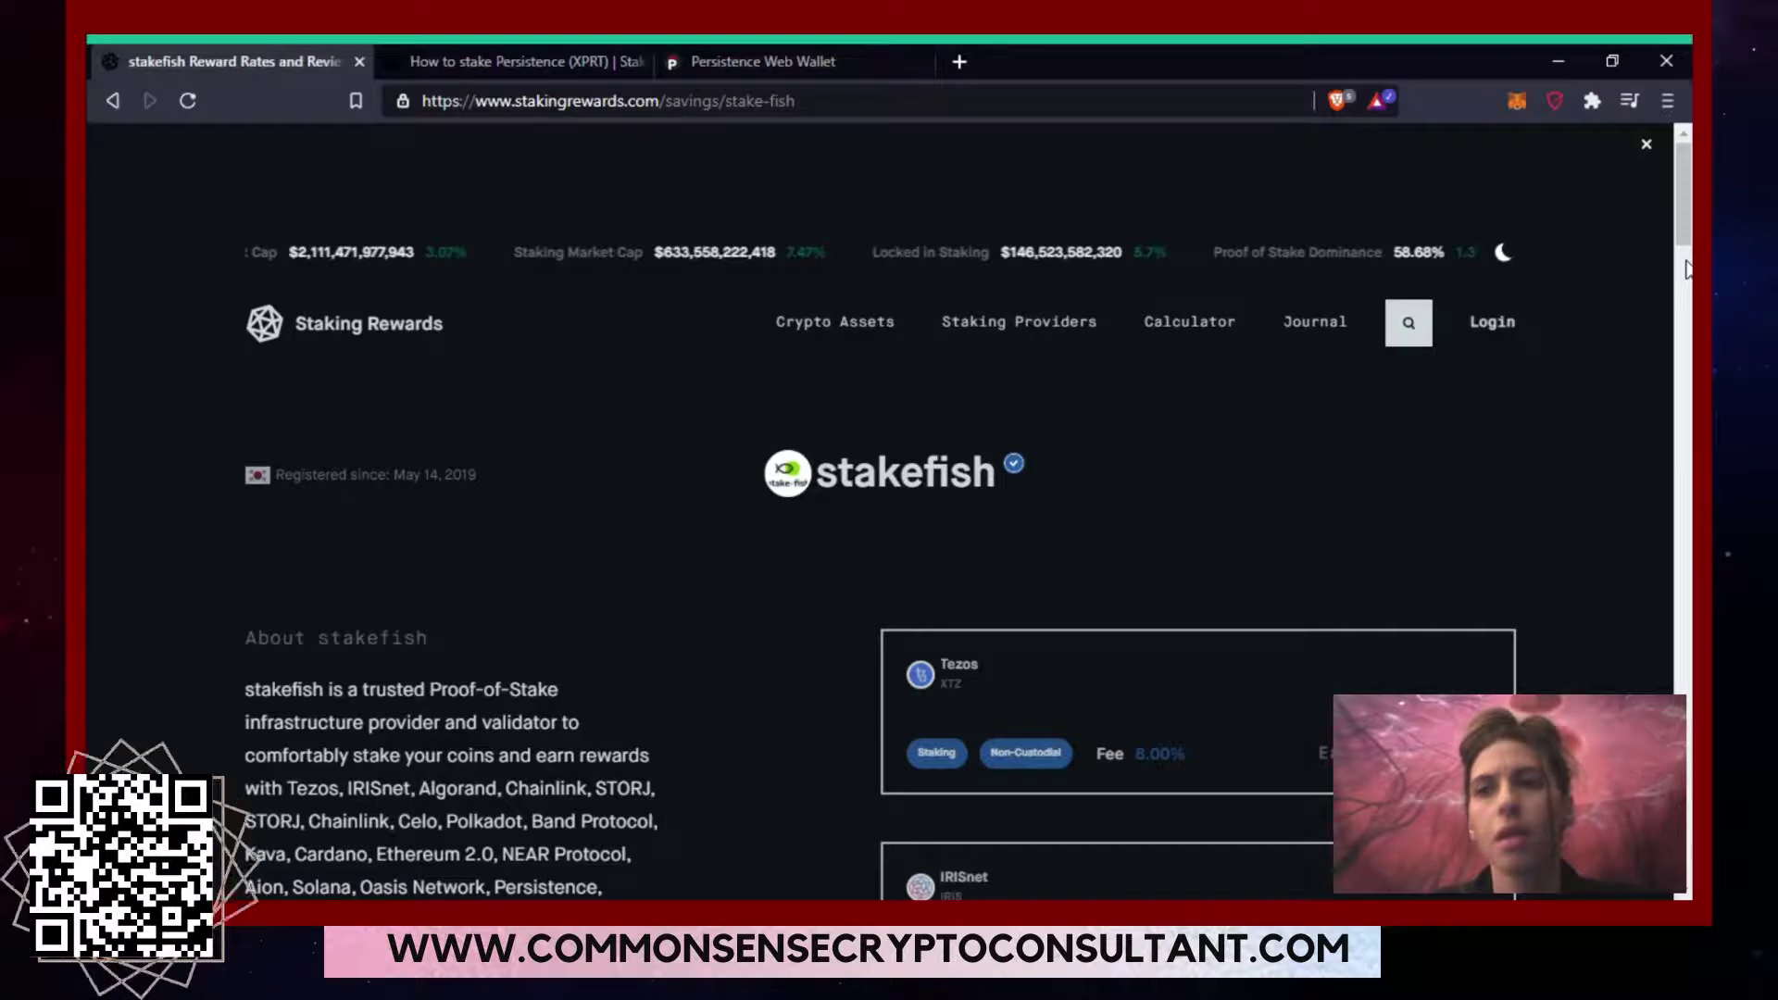
# Scroll stakefish's network cards down to Persistence (8% fee, 31.61% earn rate), then back up.
pyautogui.scroll(-4, 1686, 269)
pyautogui.scroll(-3, 1685, 269)
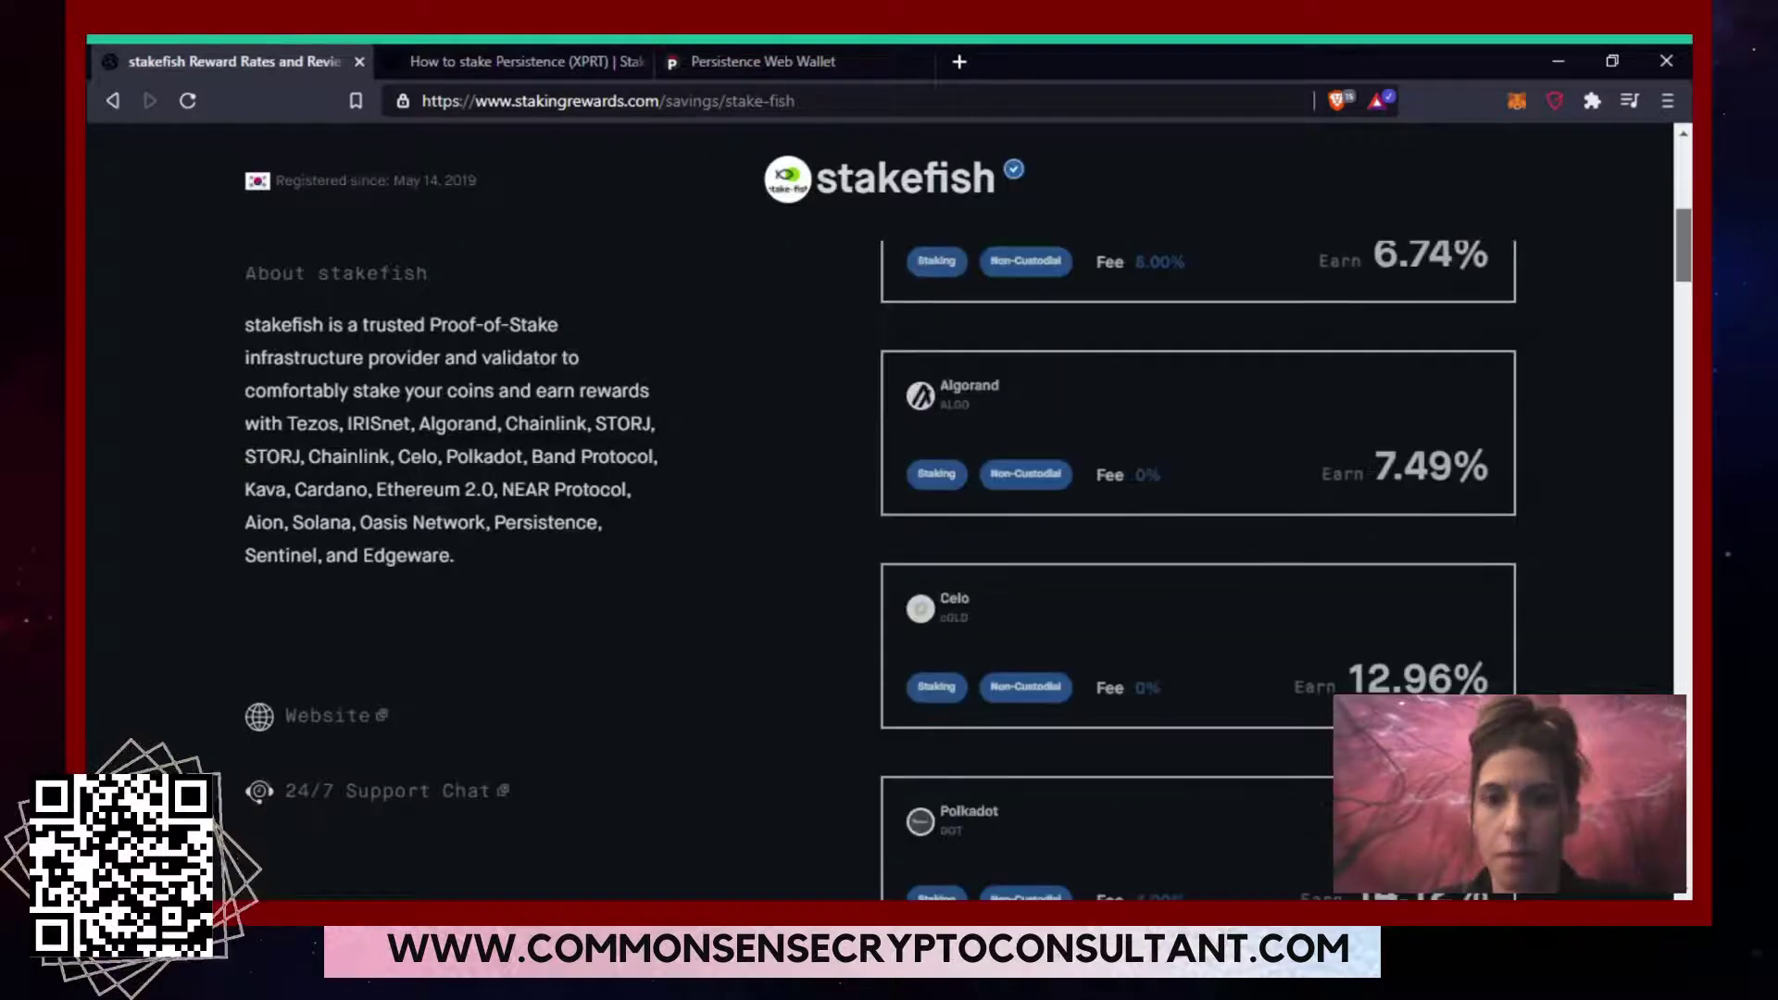
pyautogui.scroll(-5, 1198, 556)
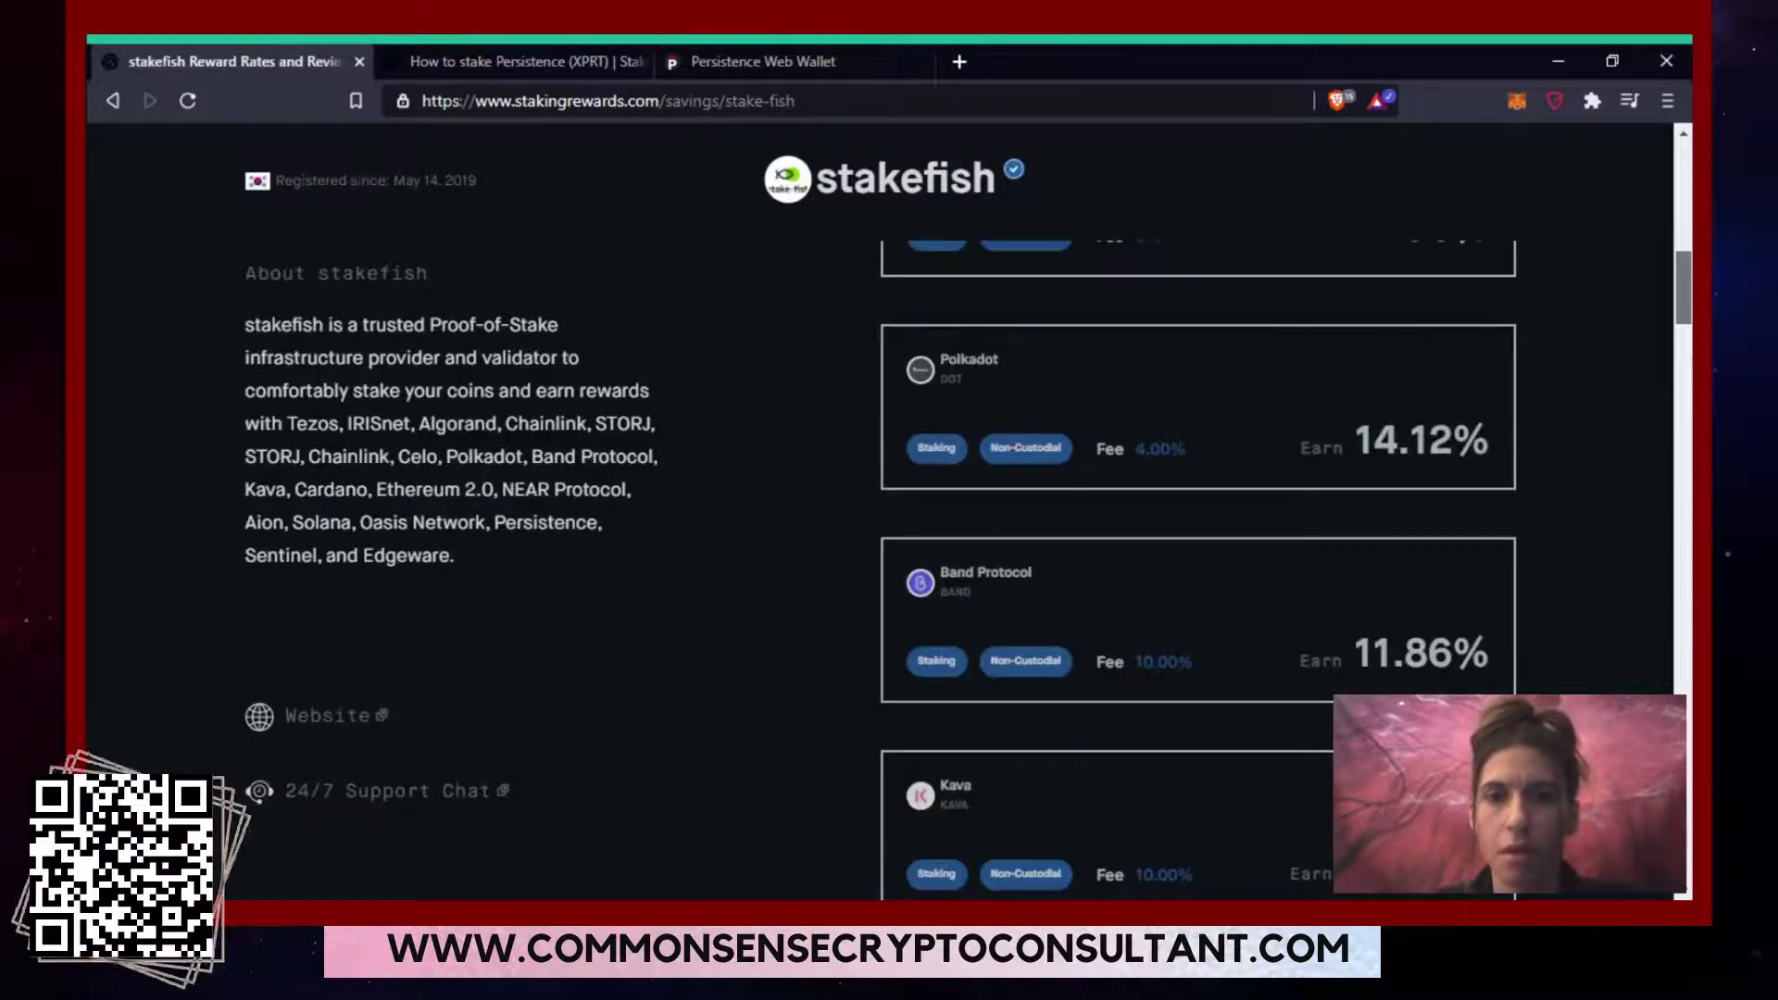
pyautogui.scroll(-5, 1197, 556)
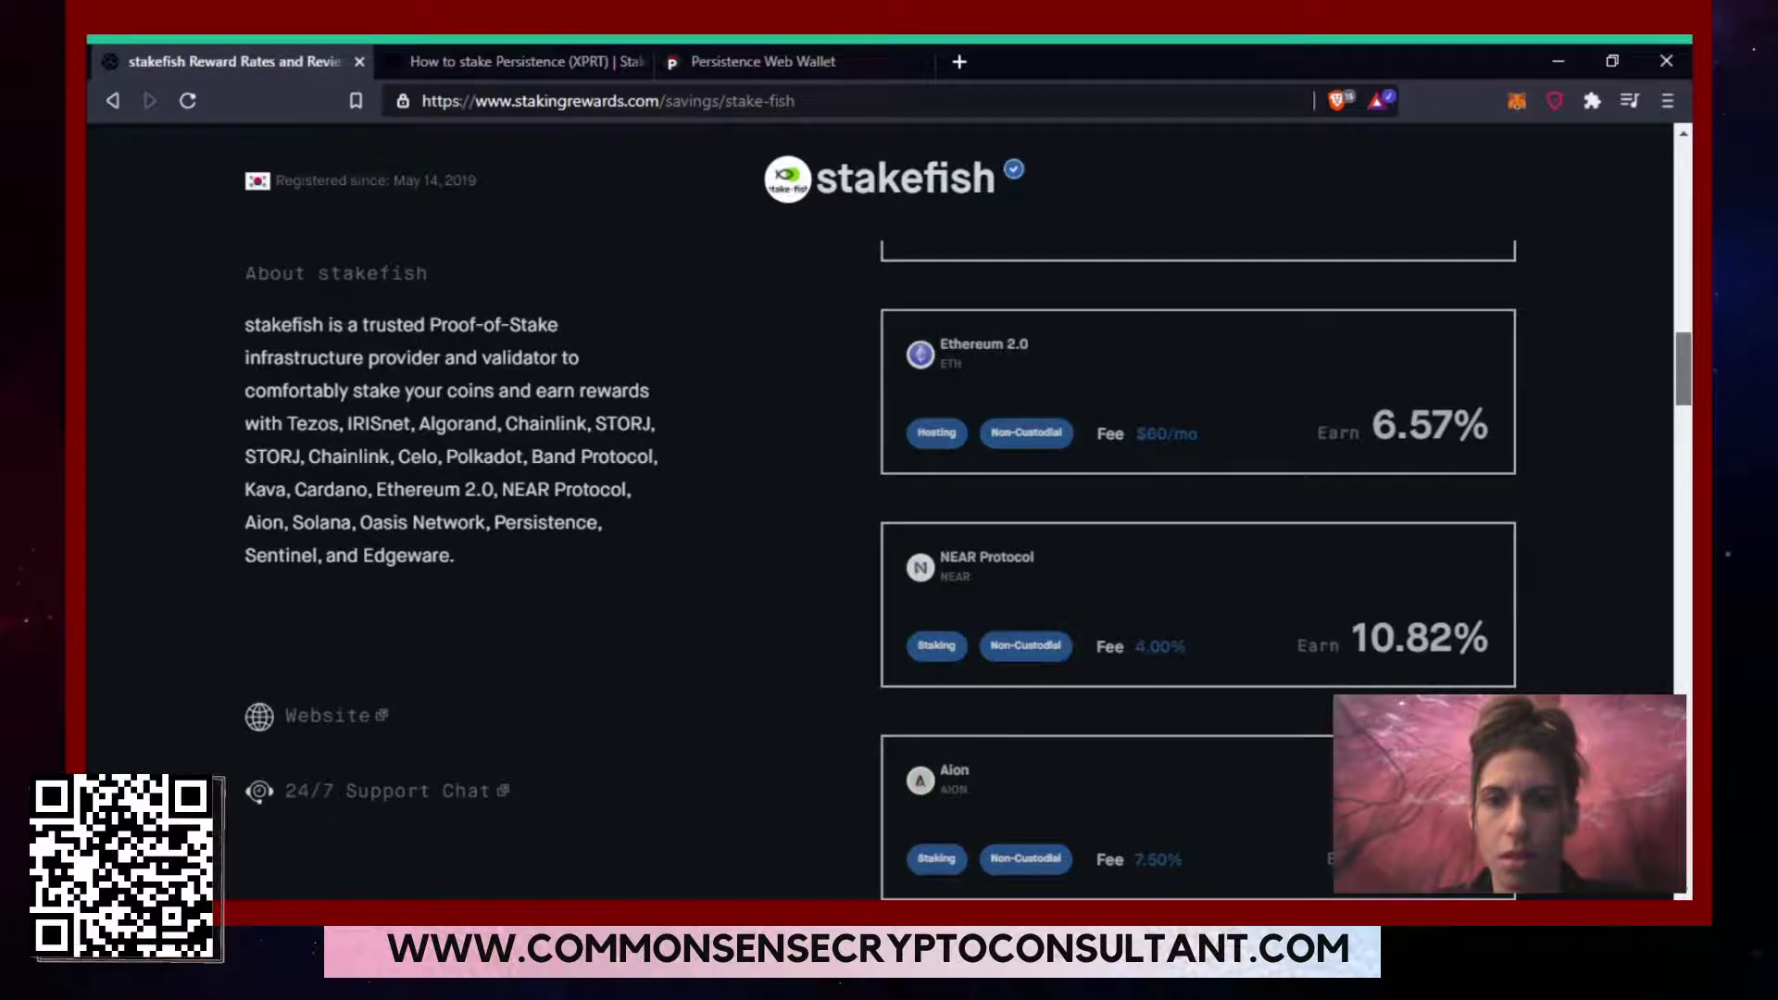
pyautogui.scroll(-6, 1468, 418)
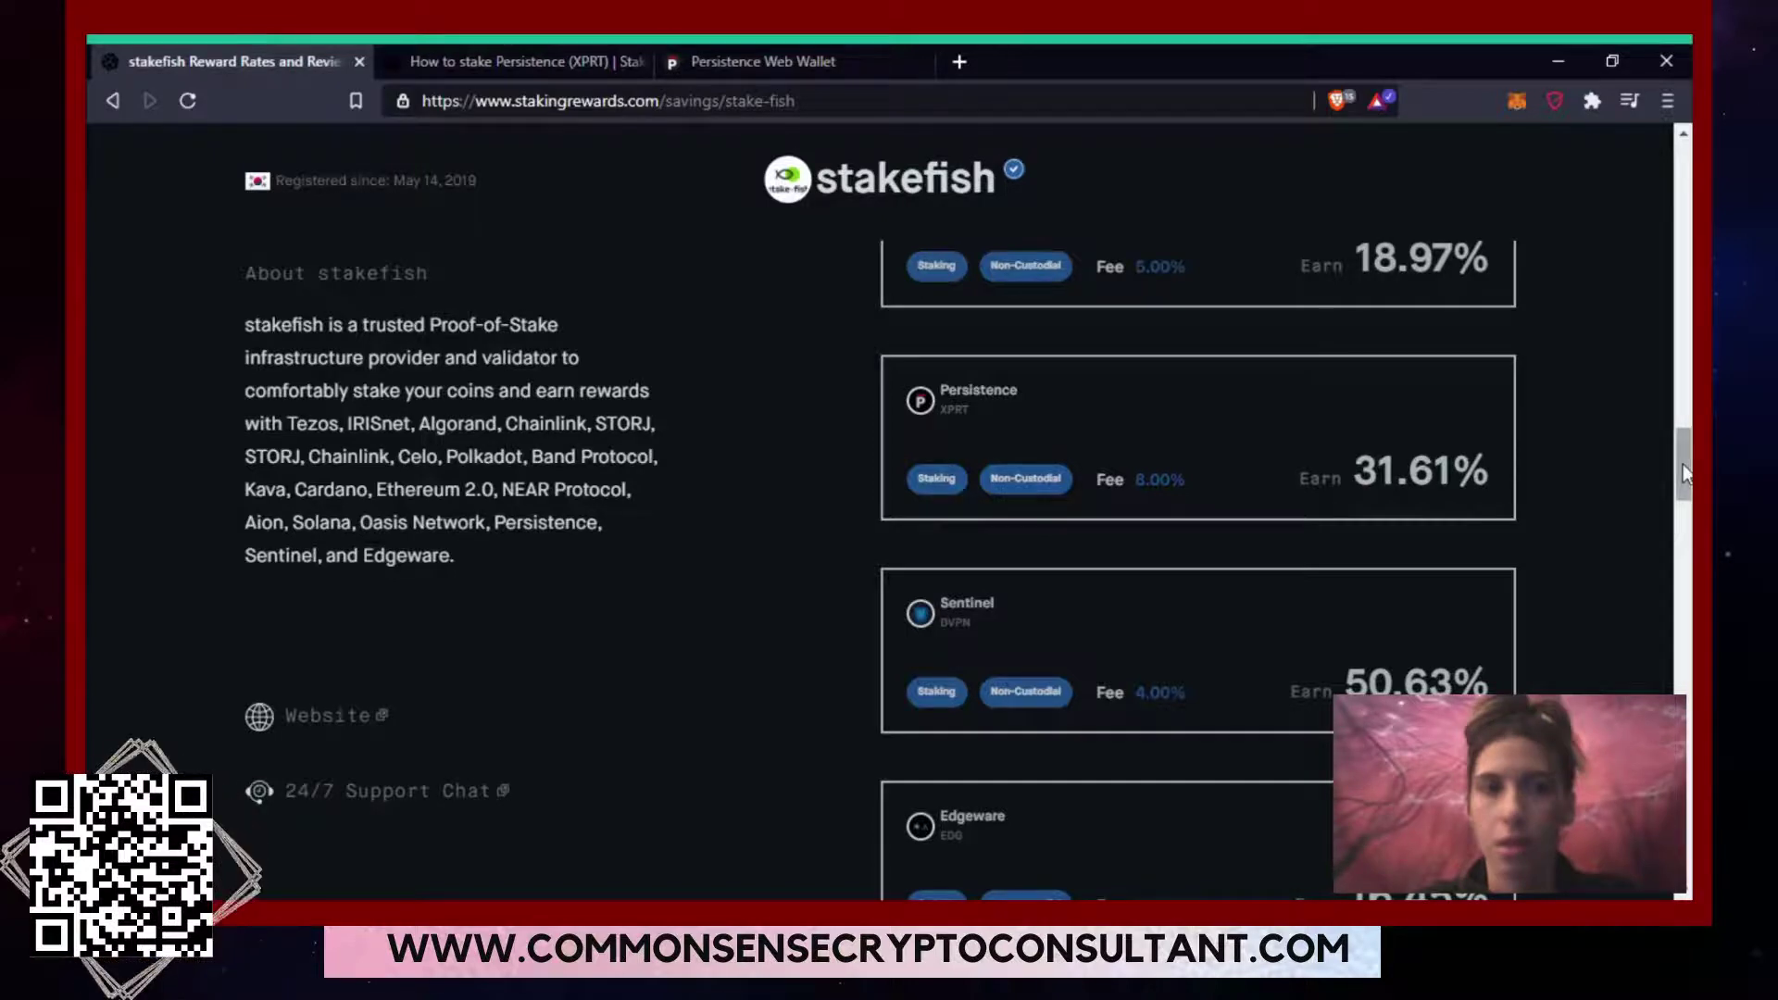
pyautogui.moveTo(1682, 464); pyautogui.dragTo(1660, 321)
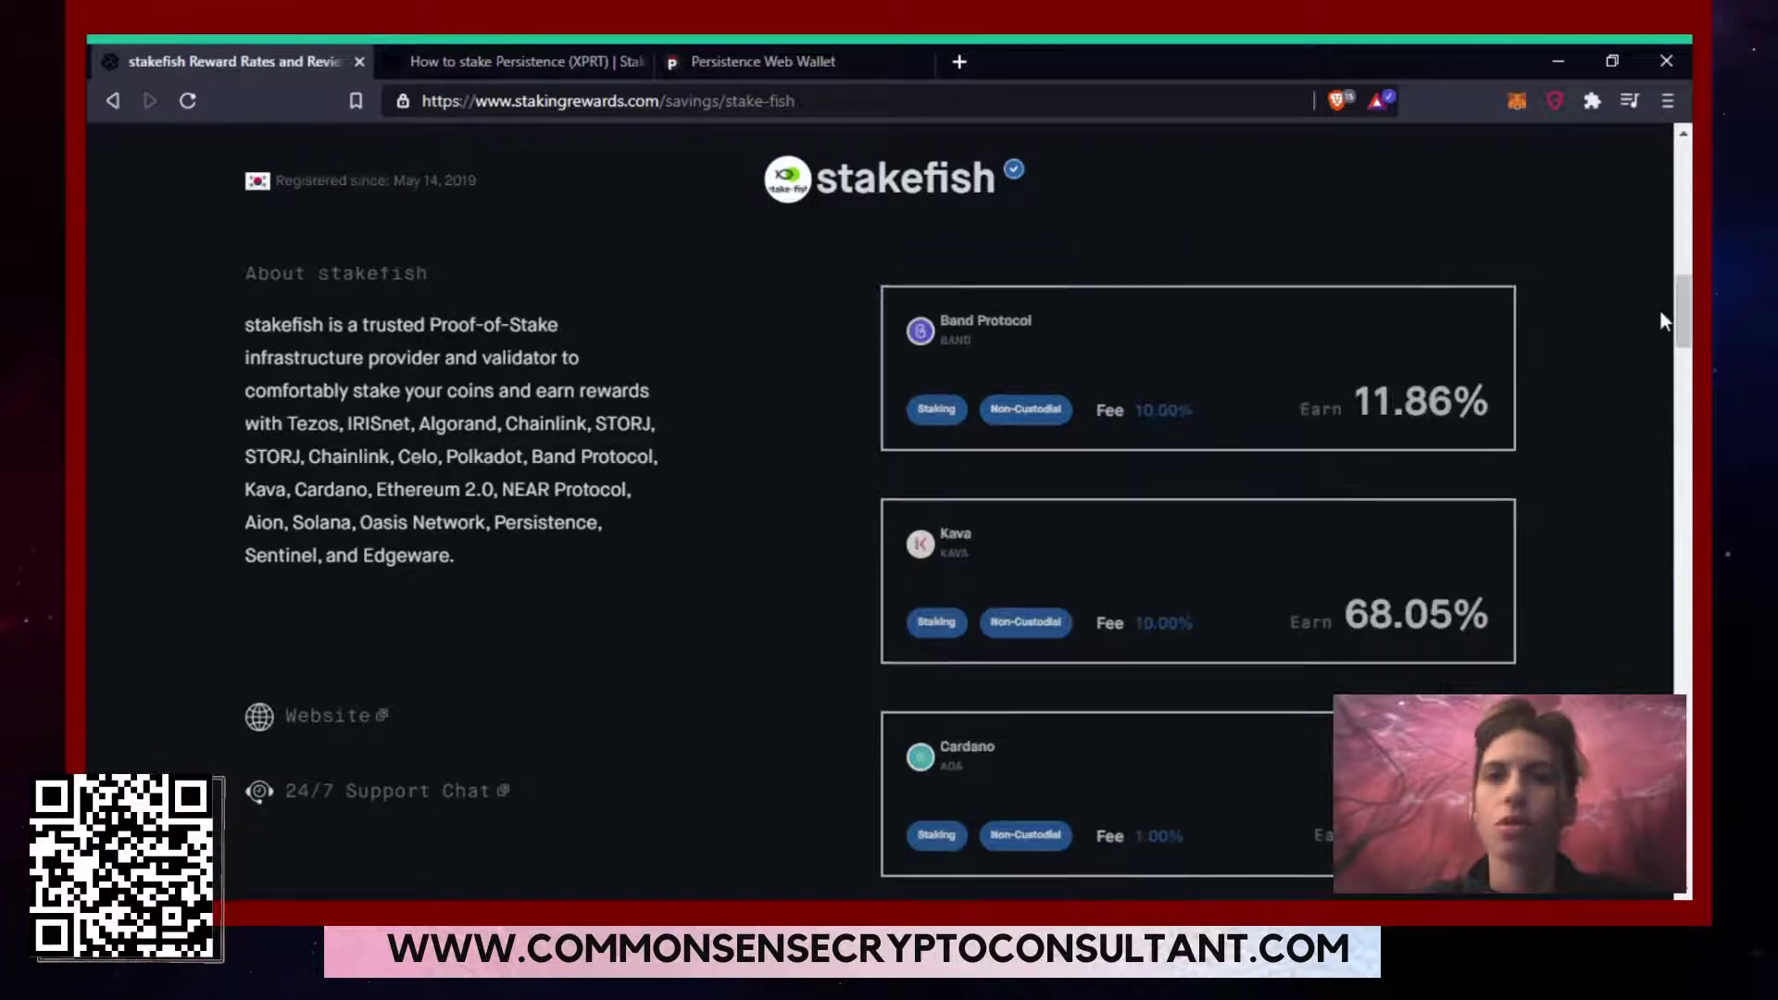
# In the wallet, open and close the stake.fish delegation form and validator details, returning to the validator list.
pyautogui.click(686, 61)
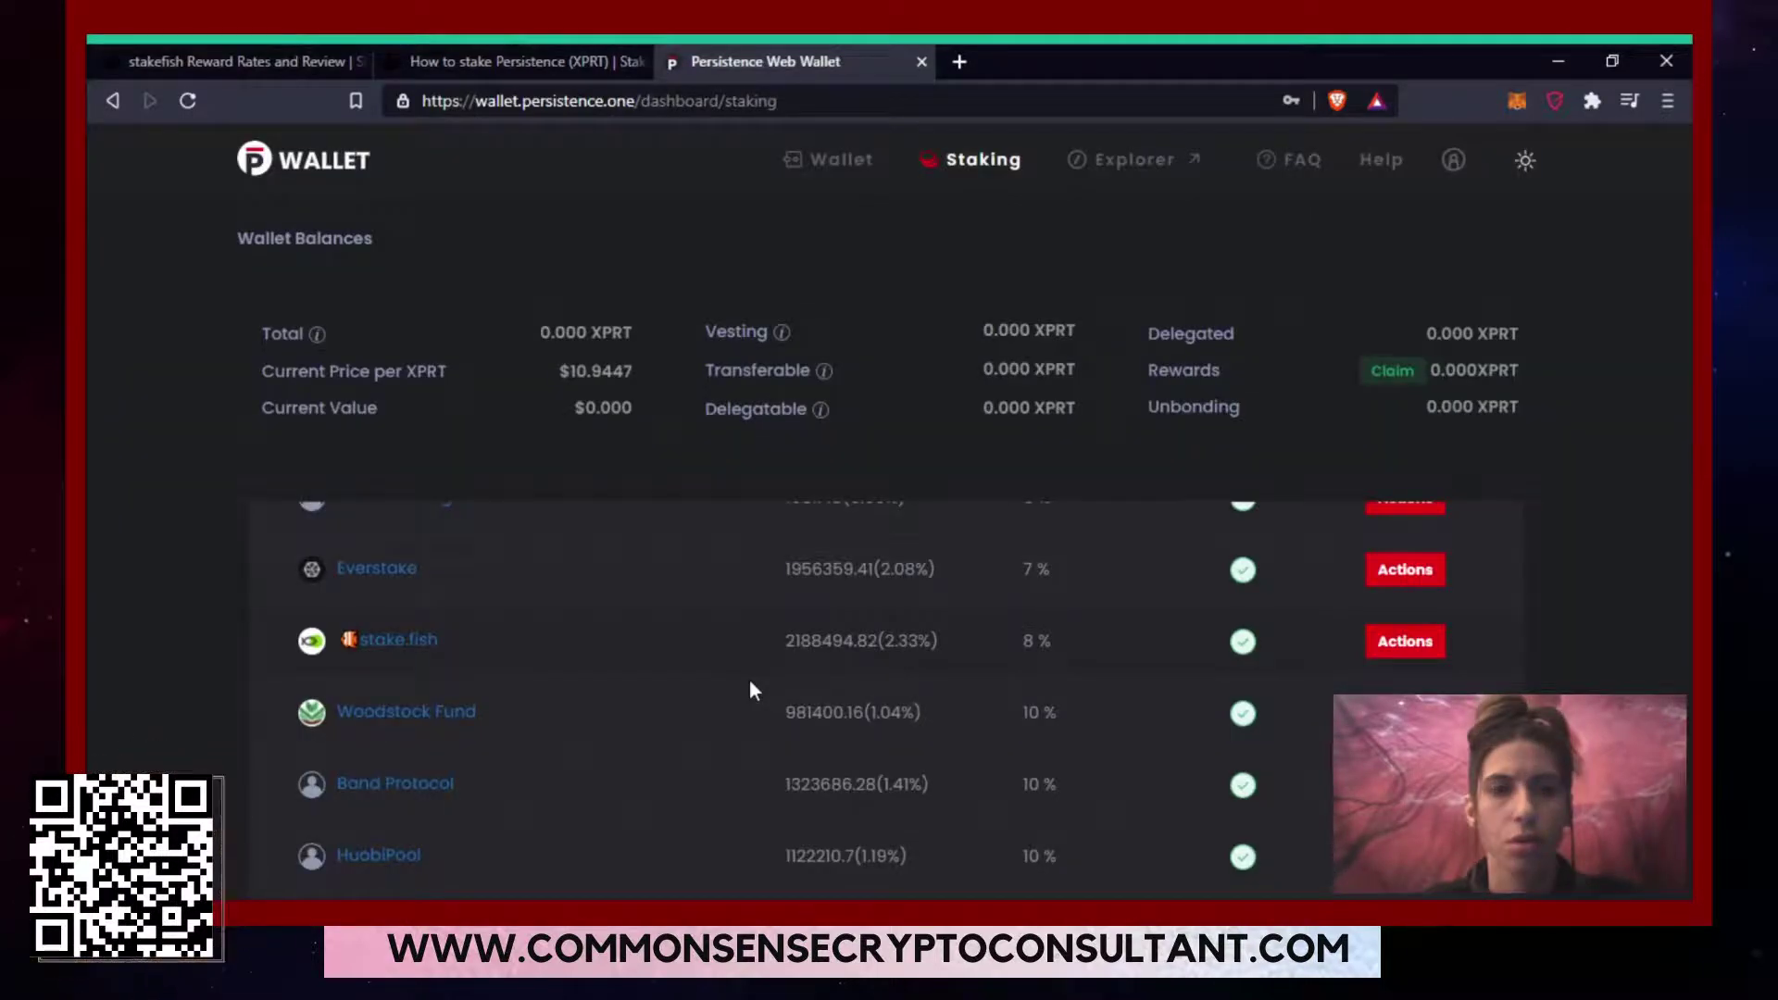
pyautogui.click(1405, 641)
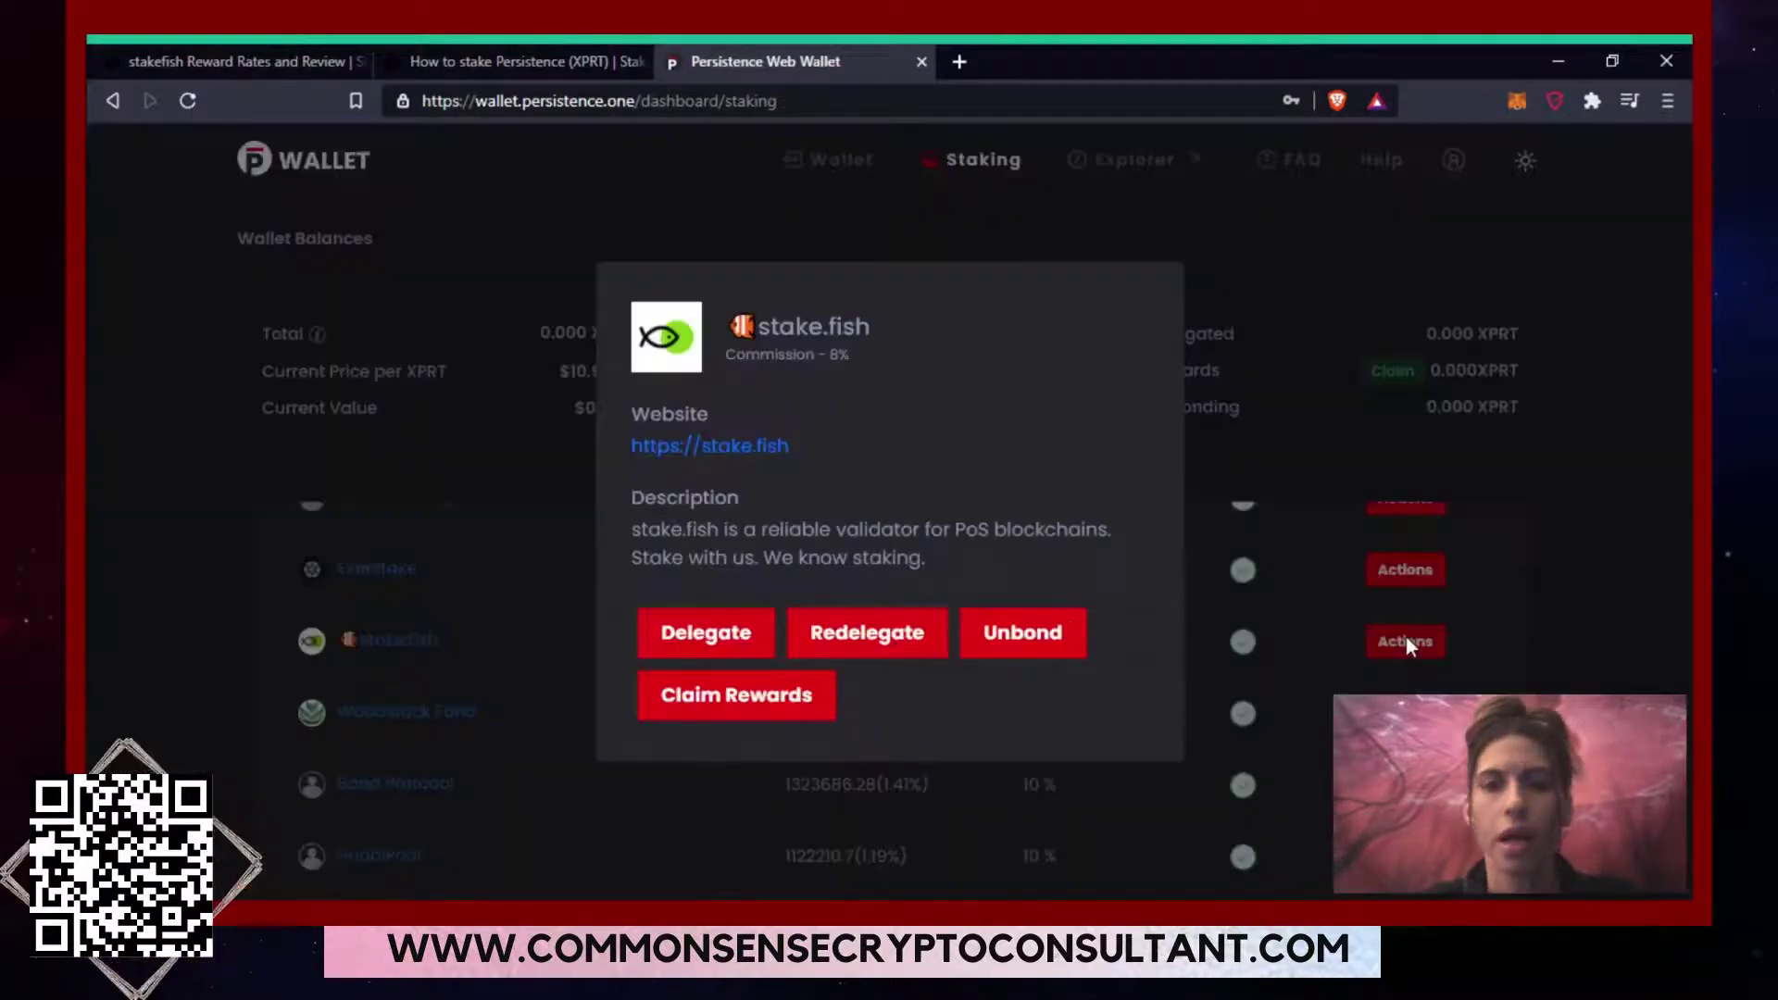
pyautogui.click(700, 651)
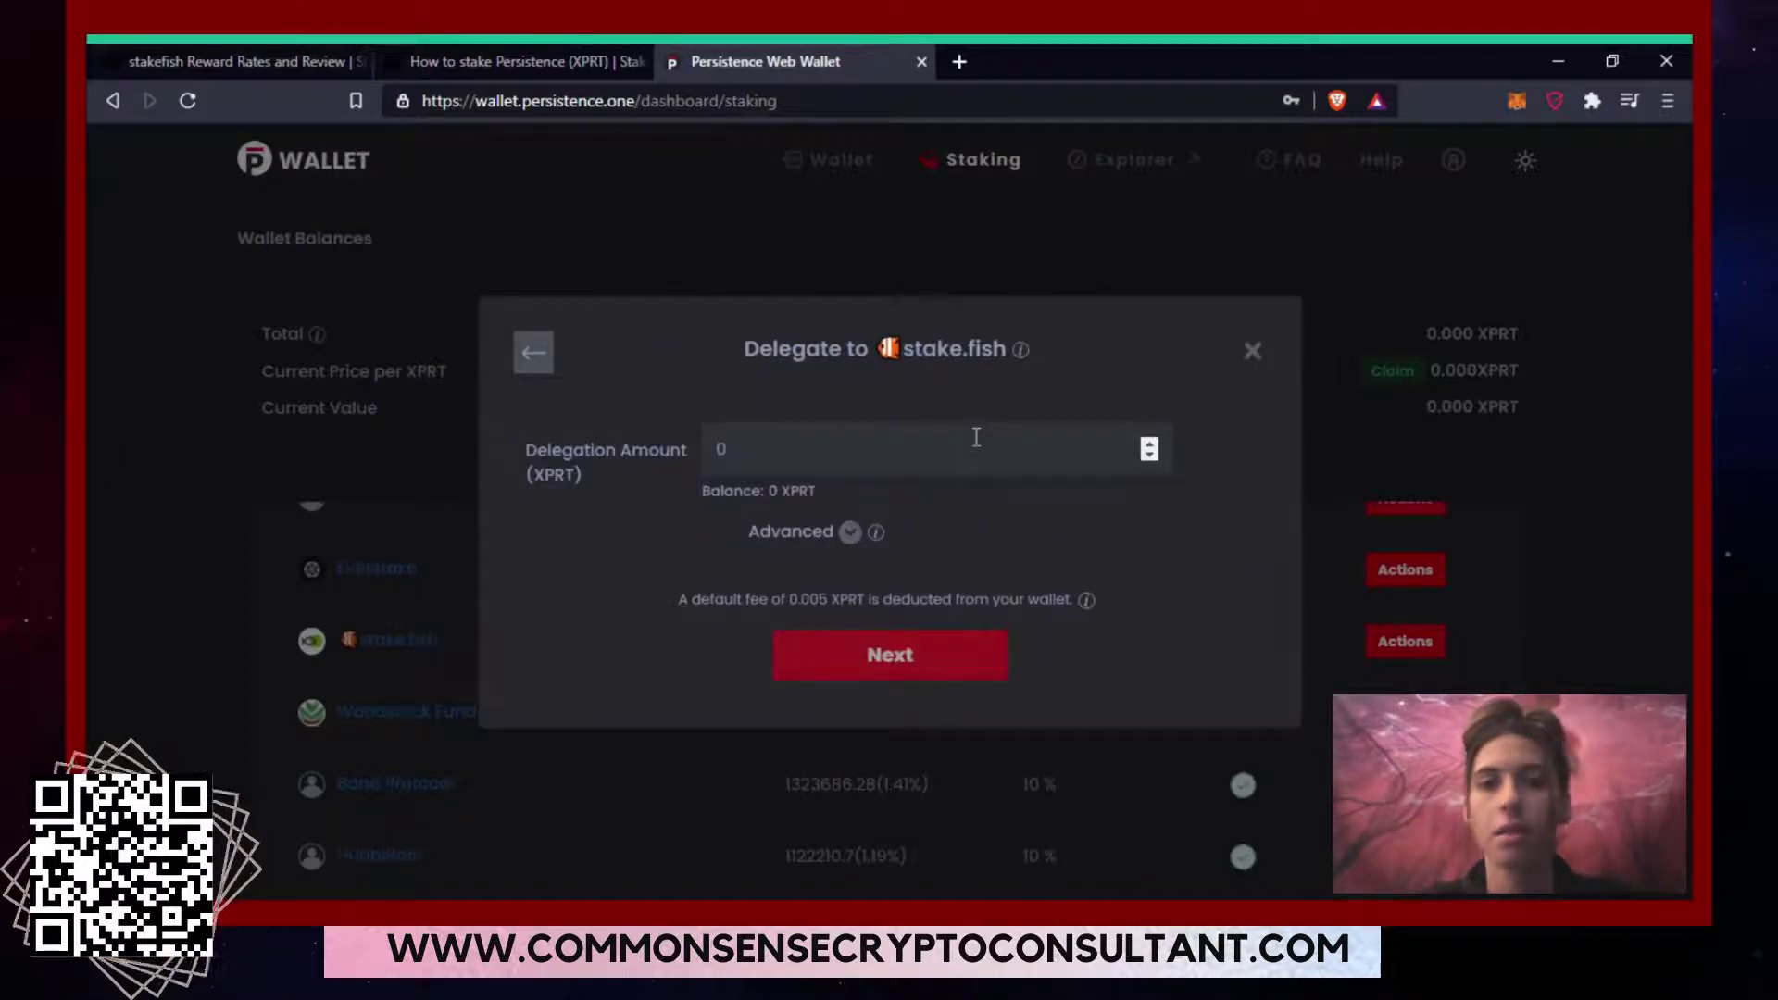
pyautogui.click(1252, 351)
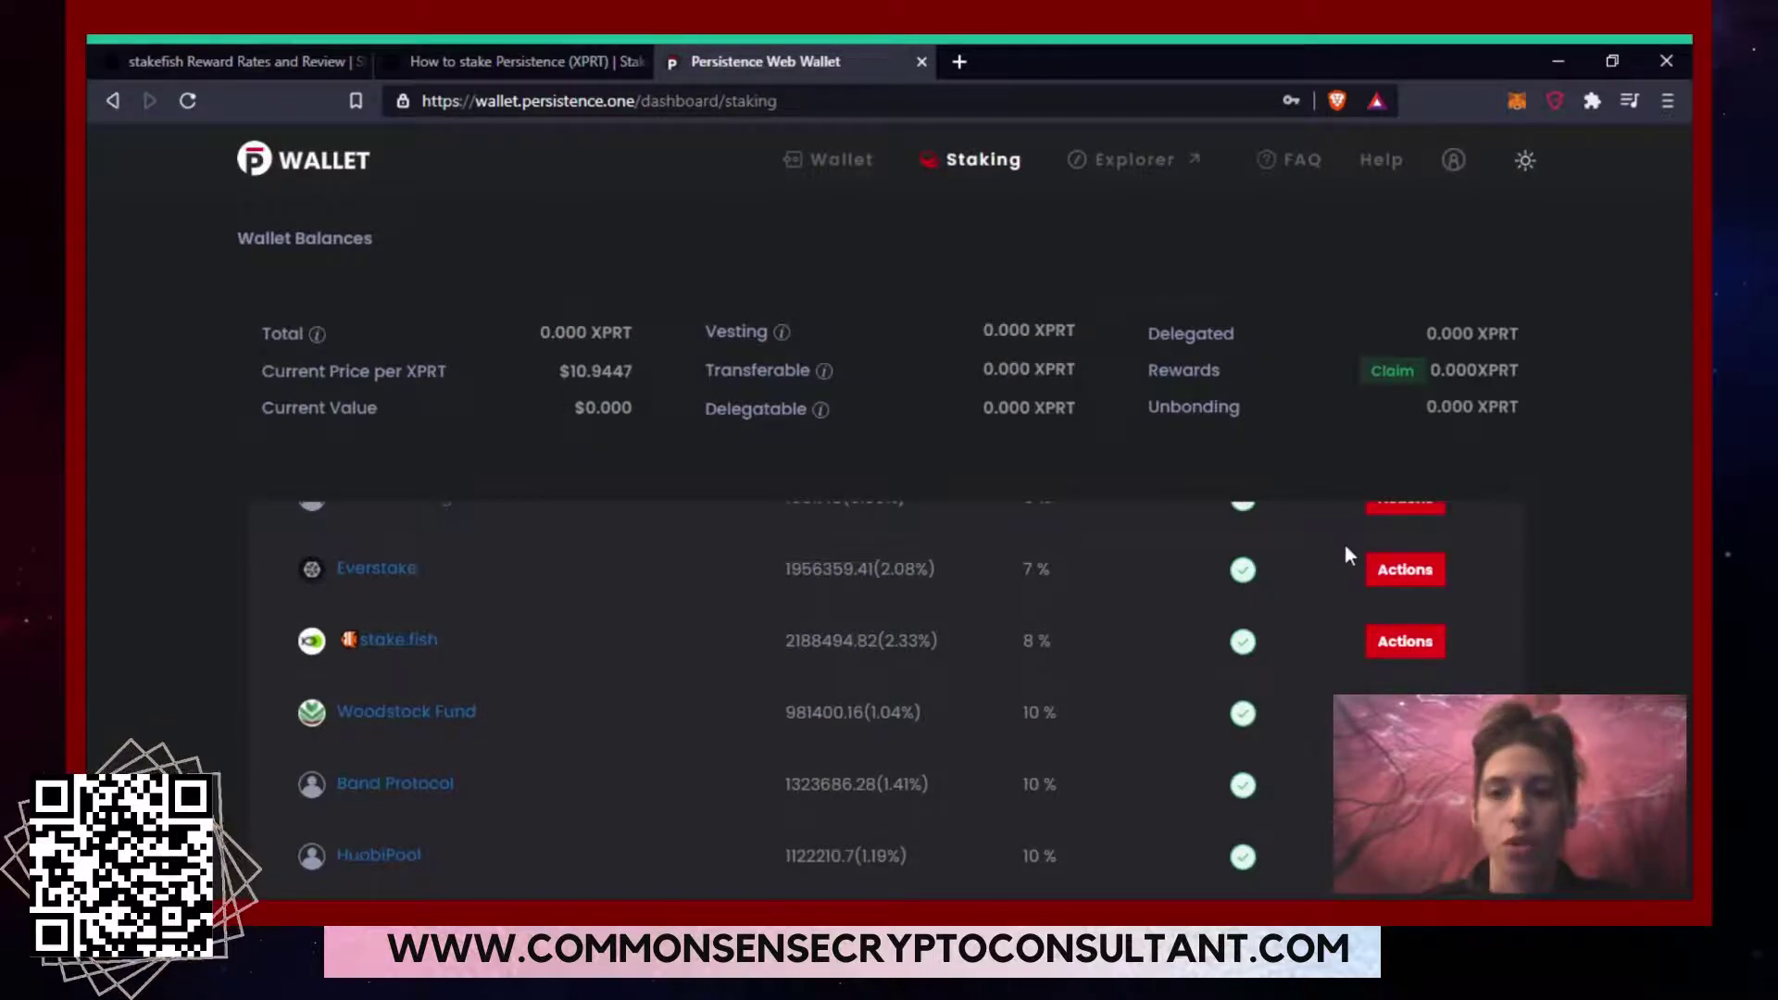
pyautogui.click(1404, 642)
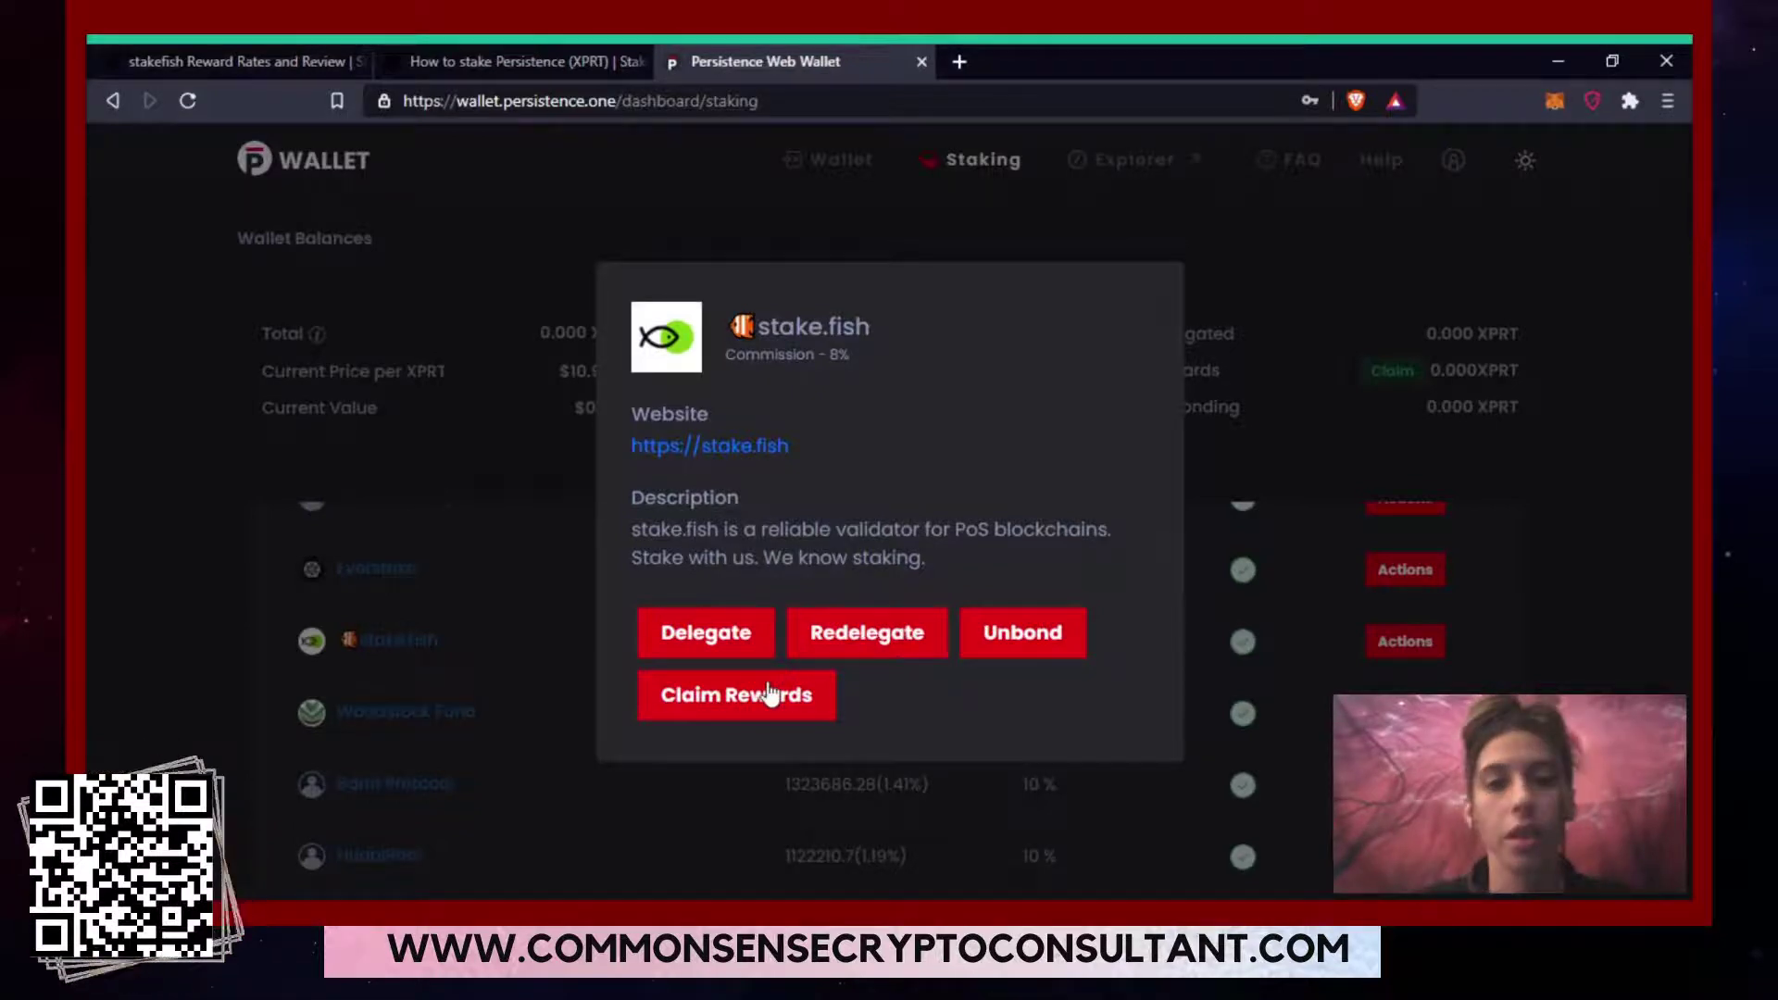
pyautogui.click(1314, 454)
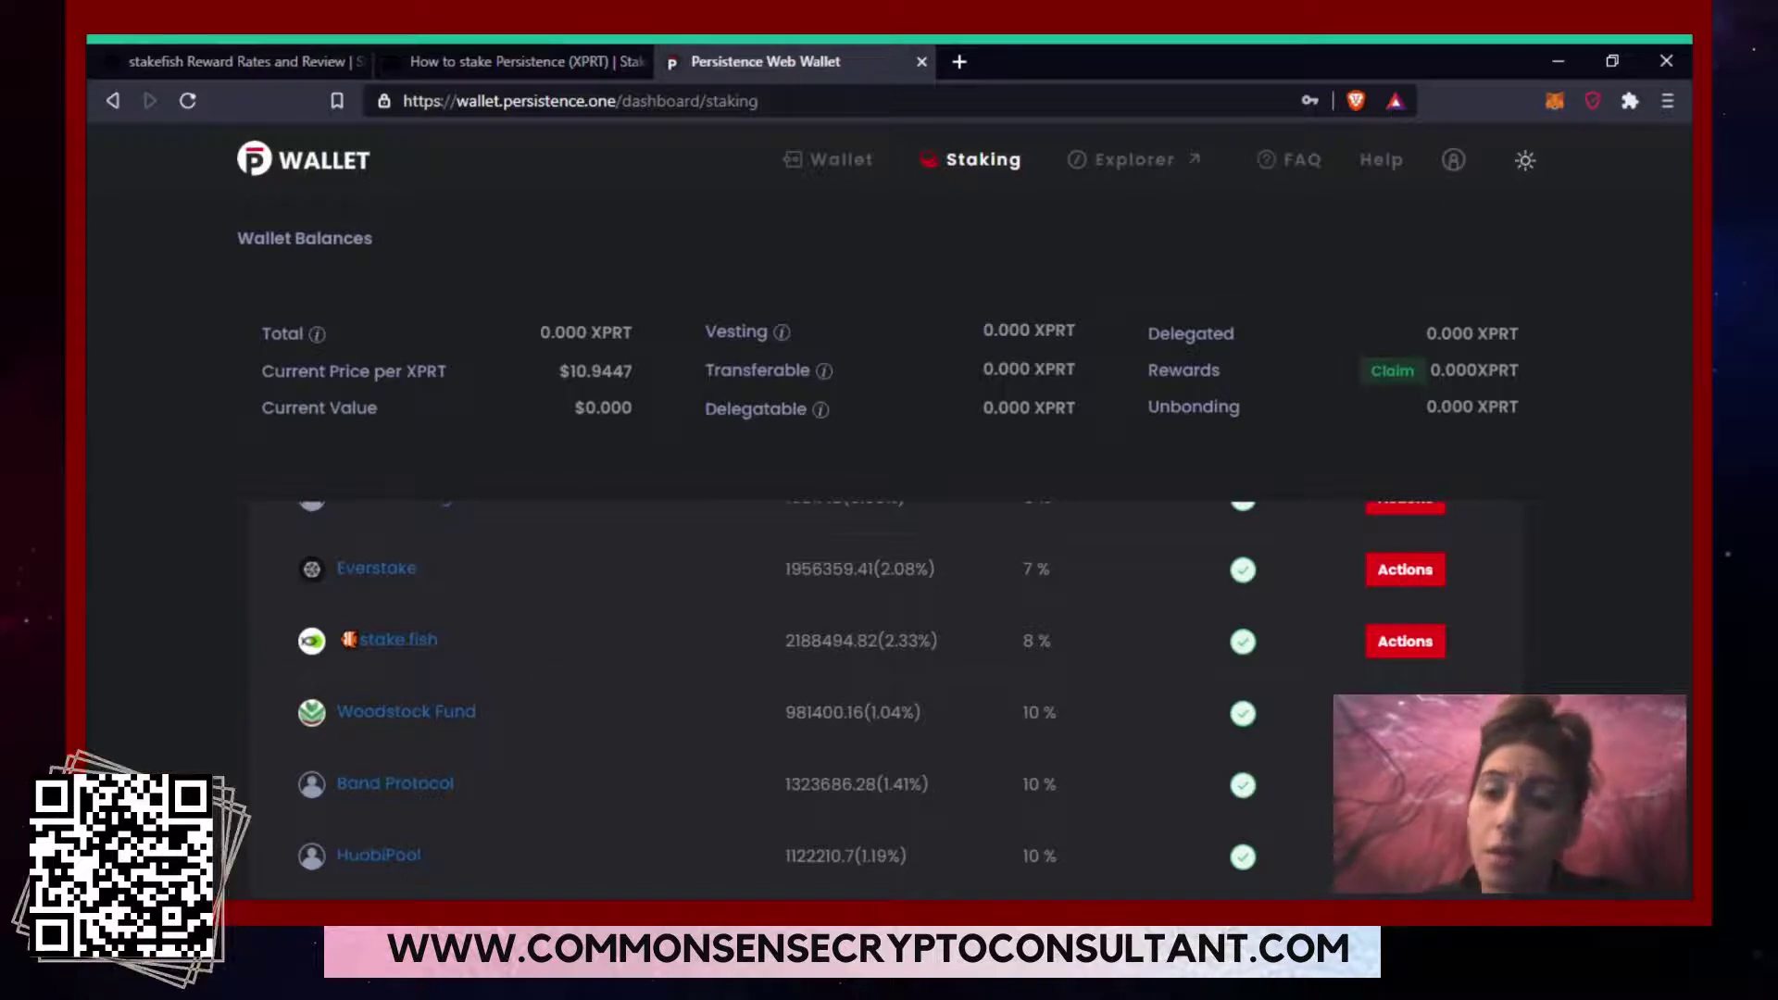
pyautogui.scroll(8, 889, 695)
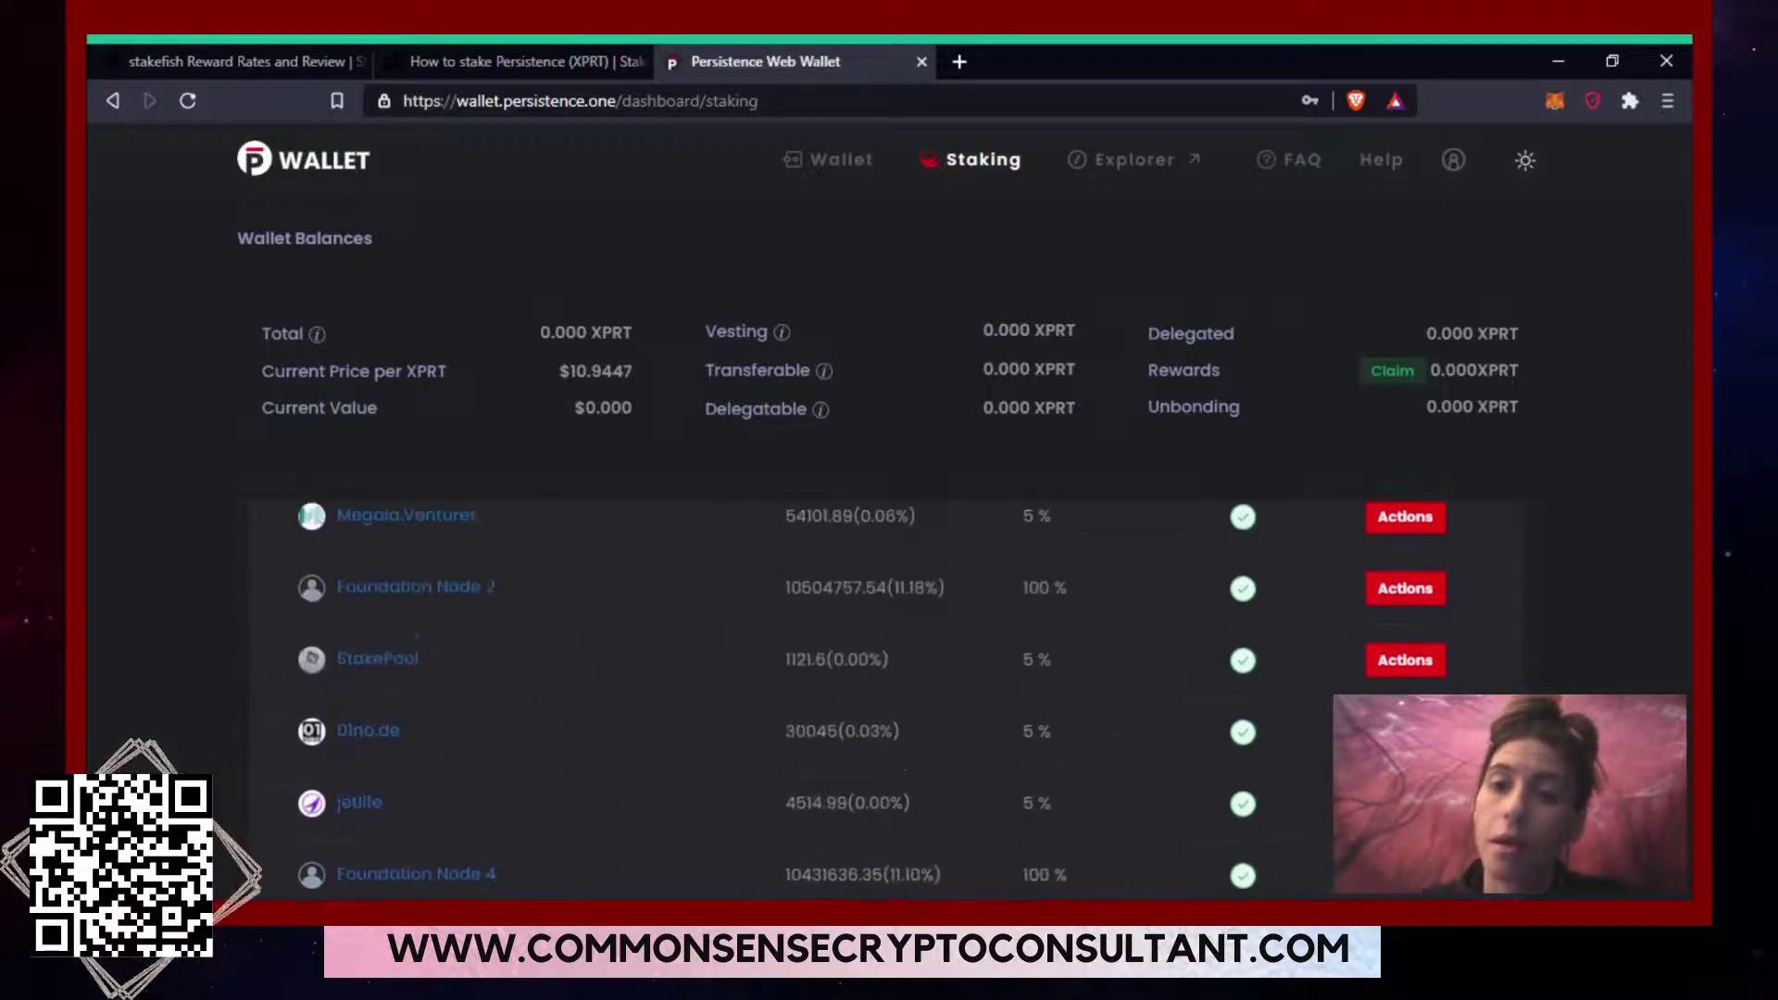
pyautogui.scroll(3, 889, 695)
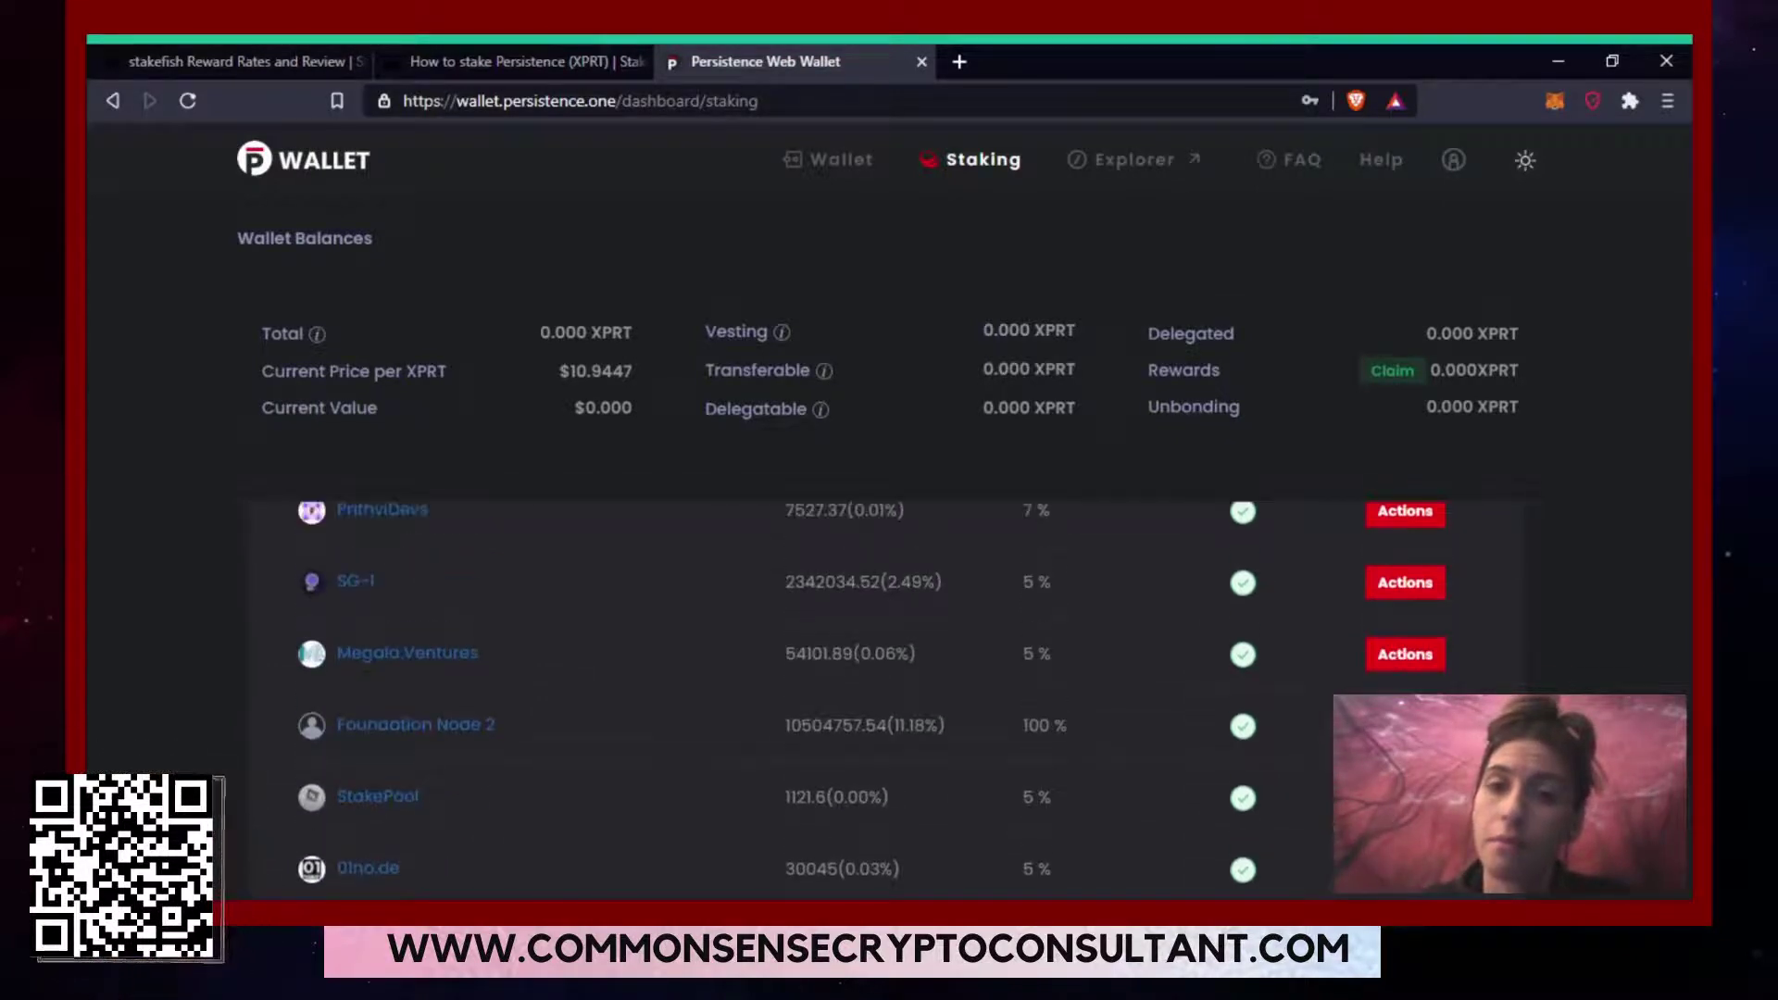
pyautogui.scroll(5, 889, 694)
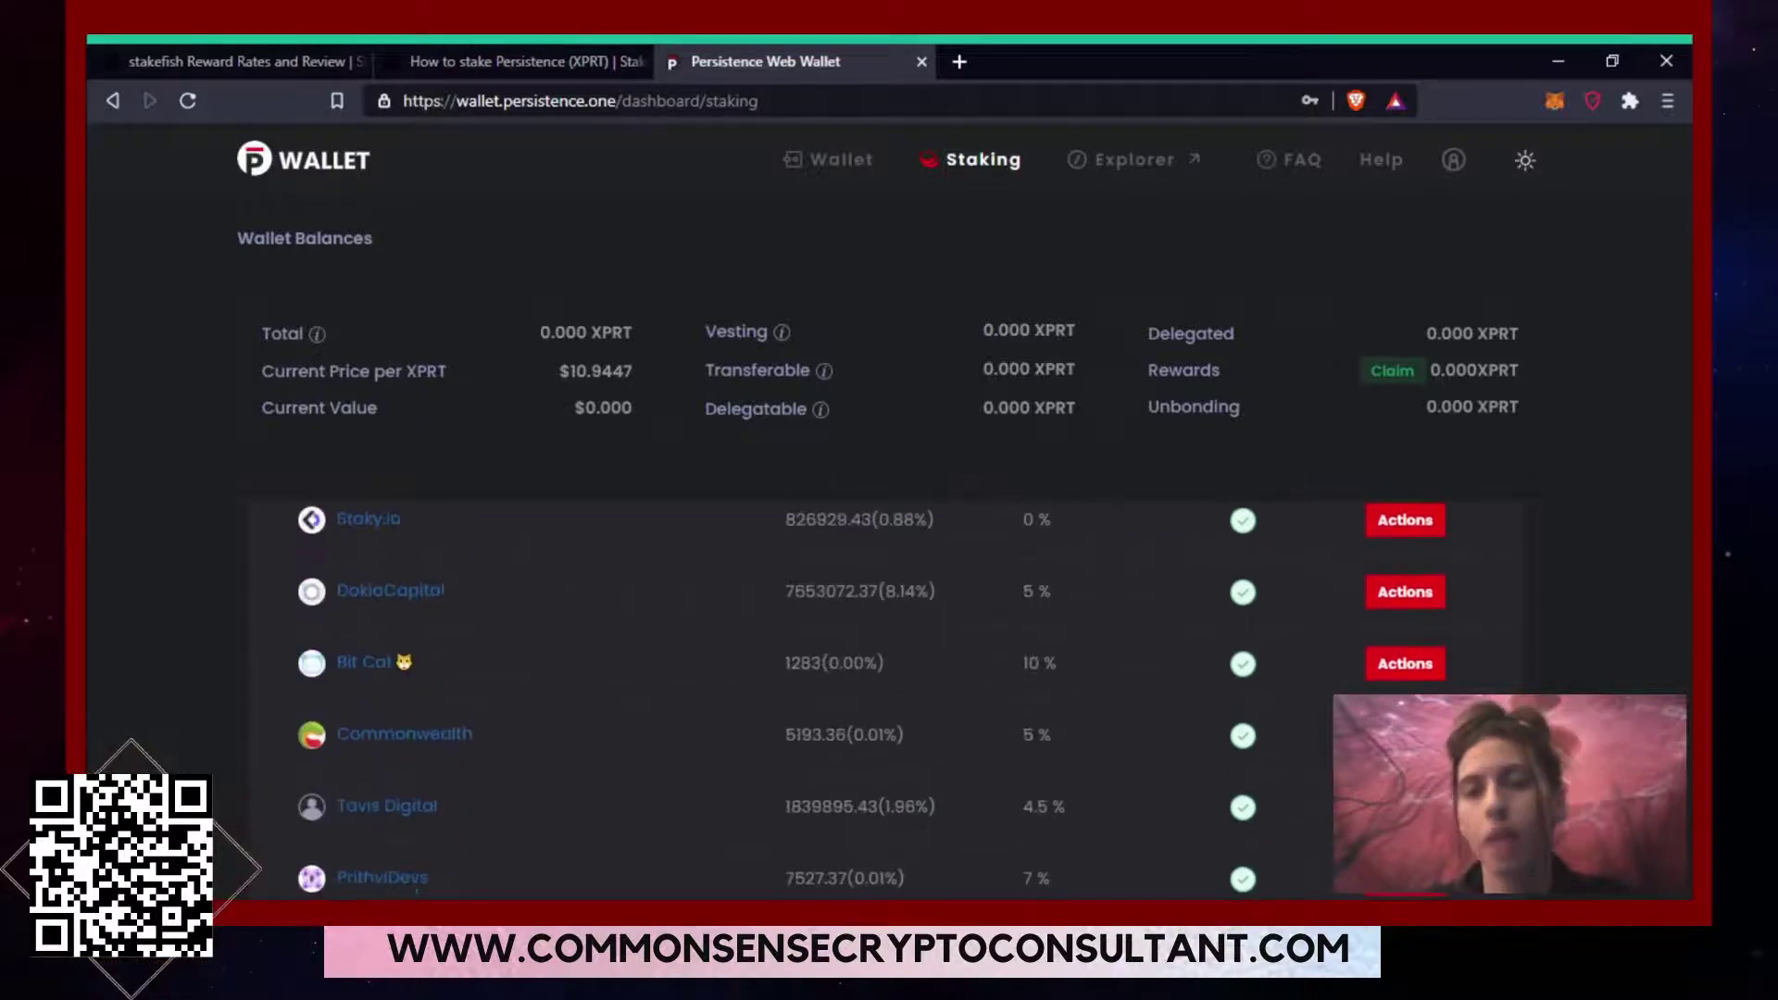
pyautogui.scroll(1, 889, 695)
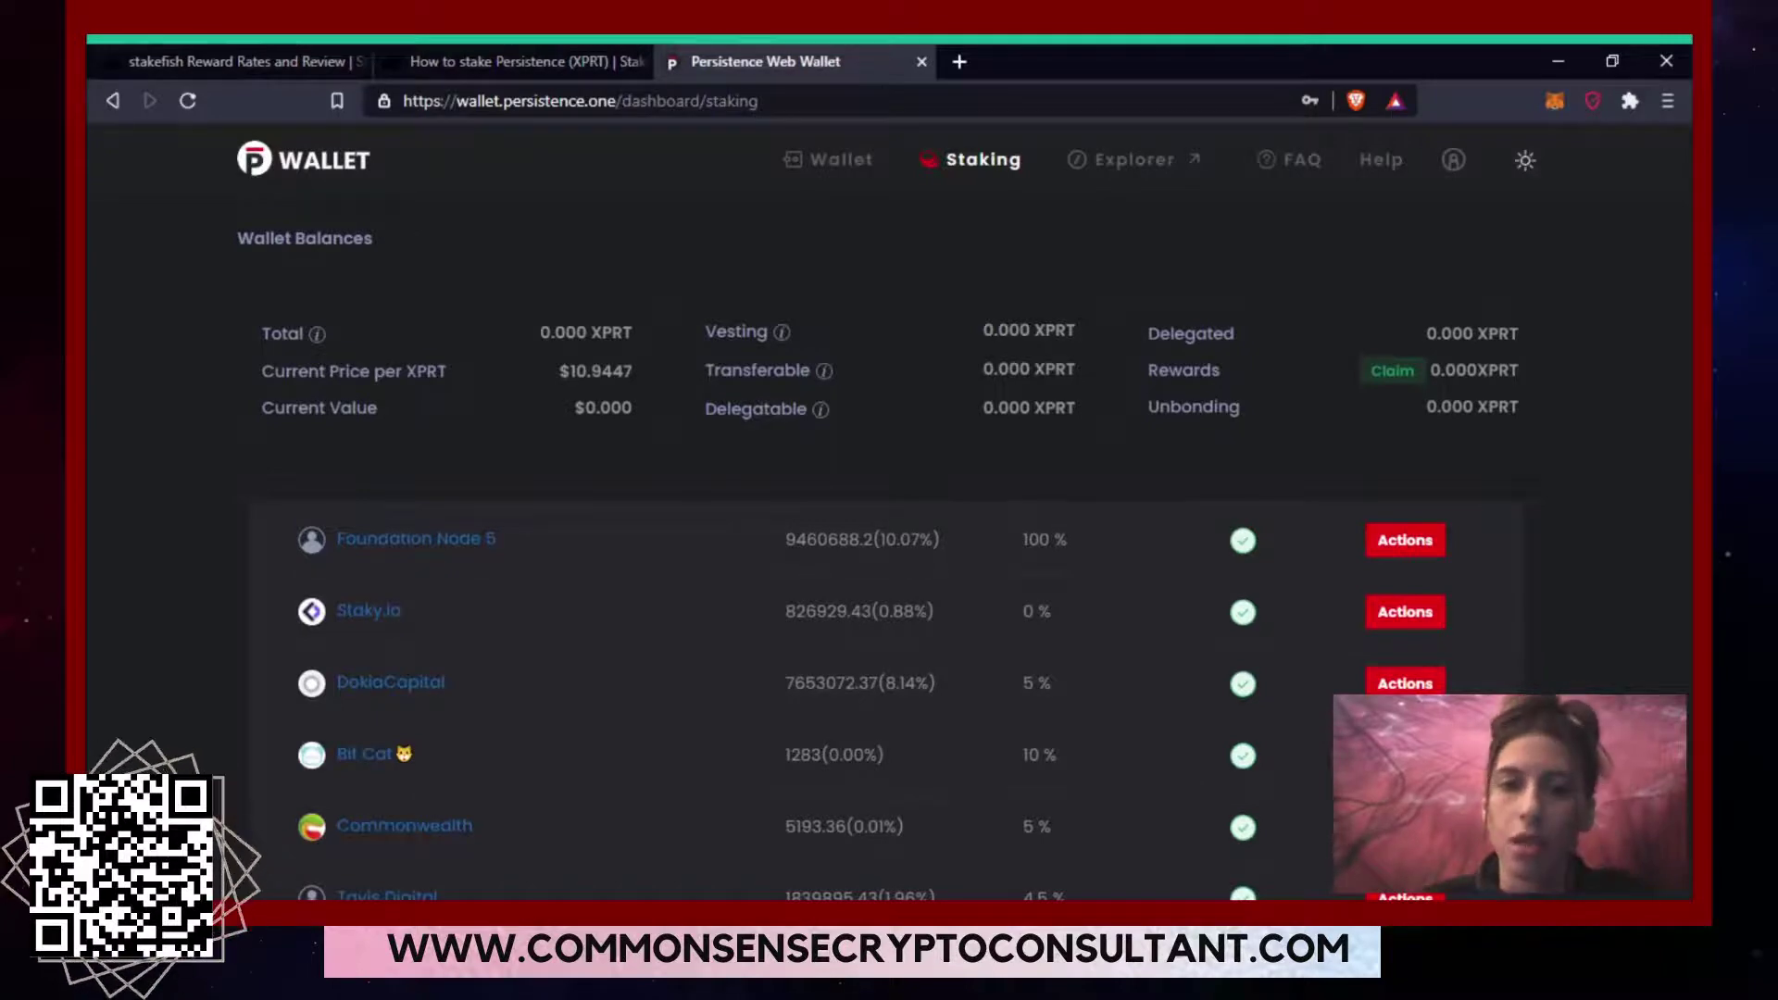
pyautogui.scroll(-4, 889, 701)
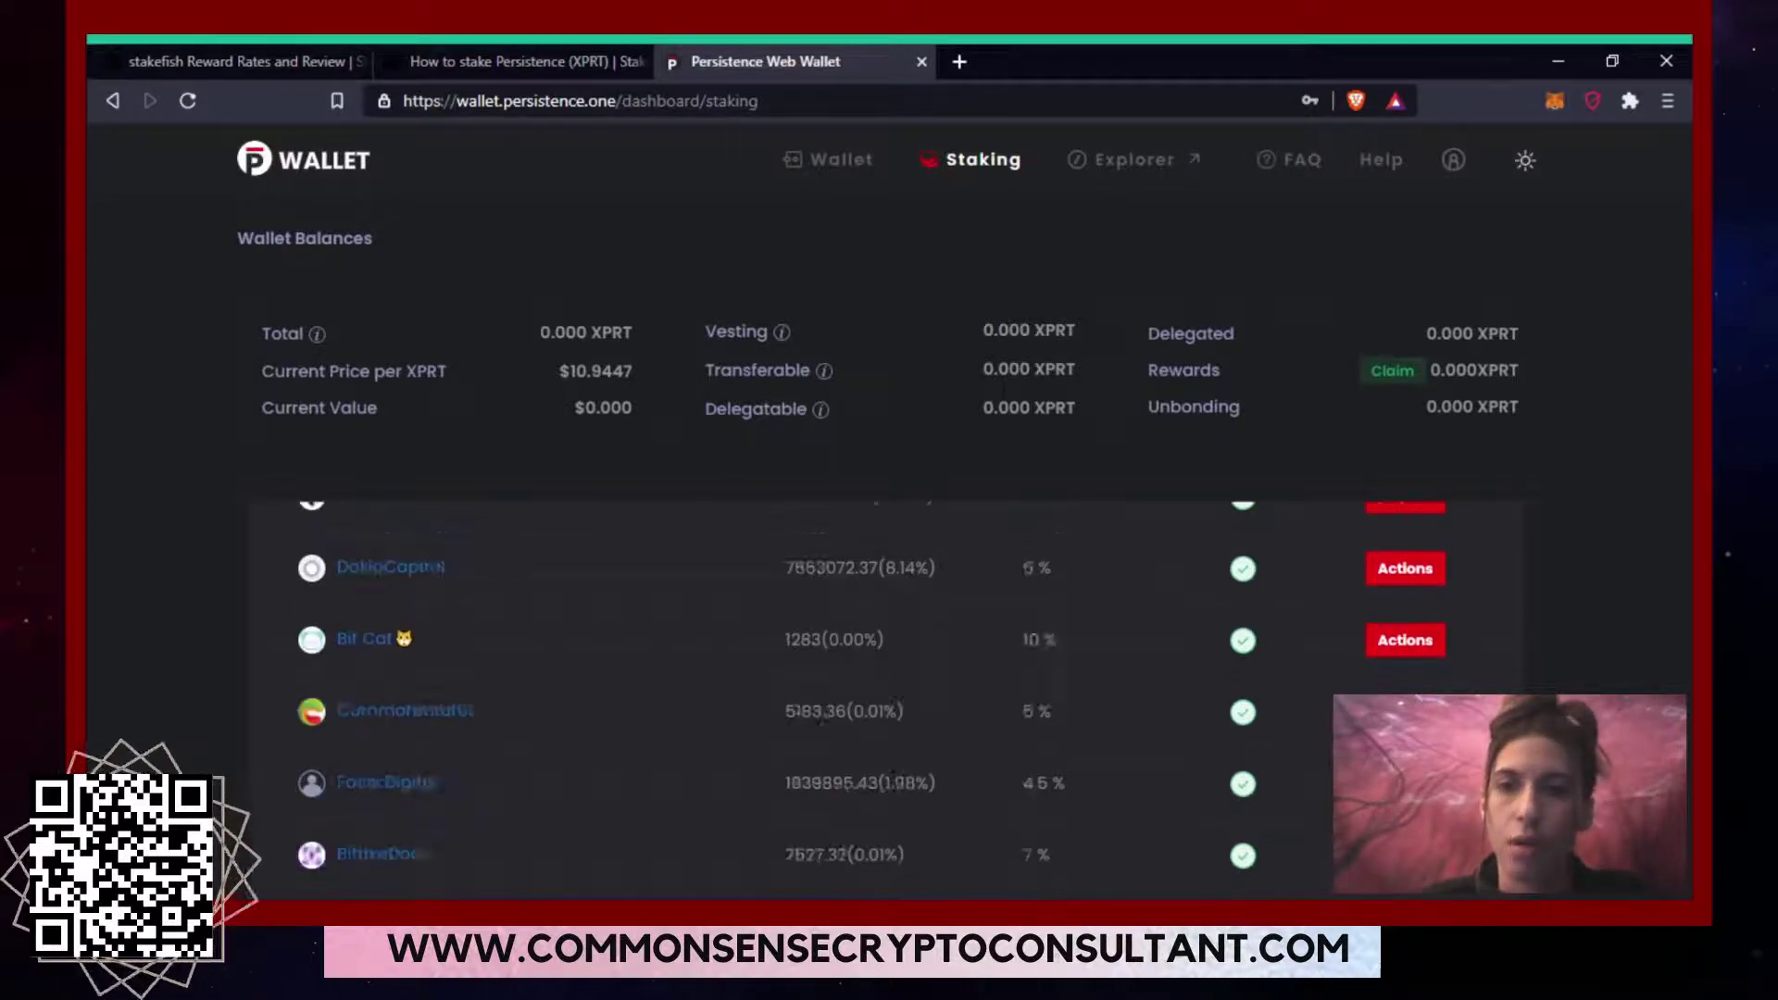
pyautogui.scroll(-2, 889, 701)
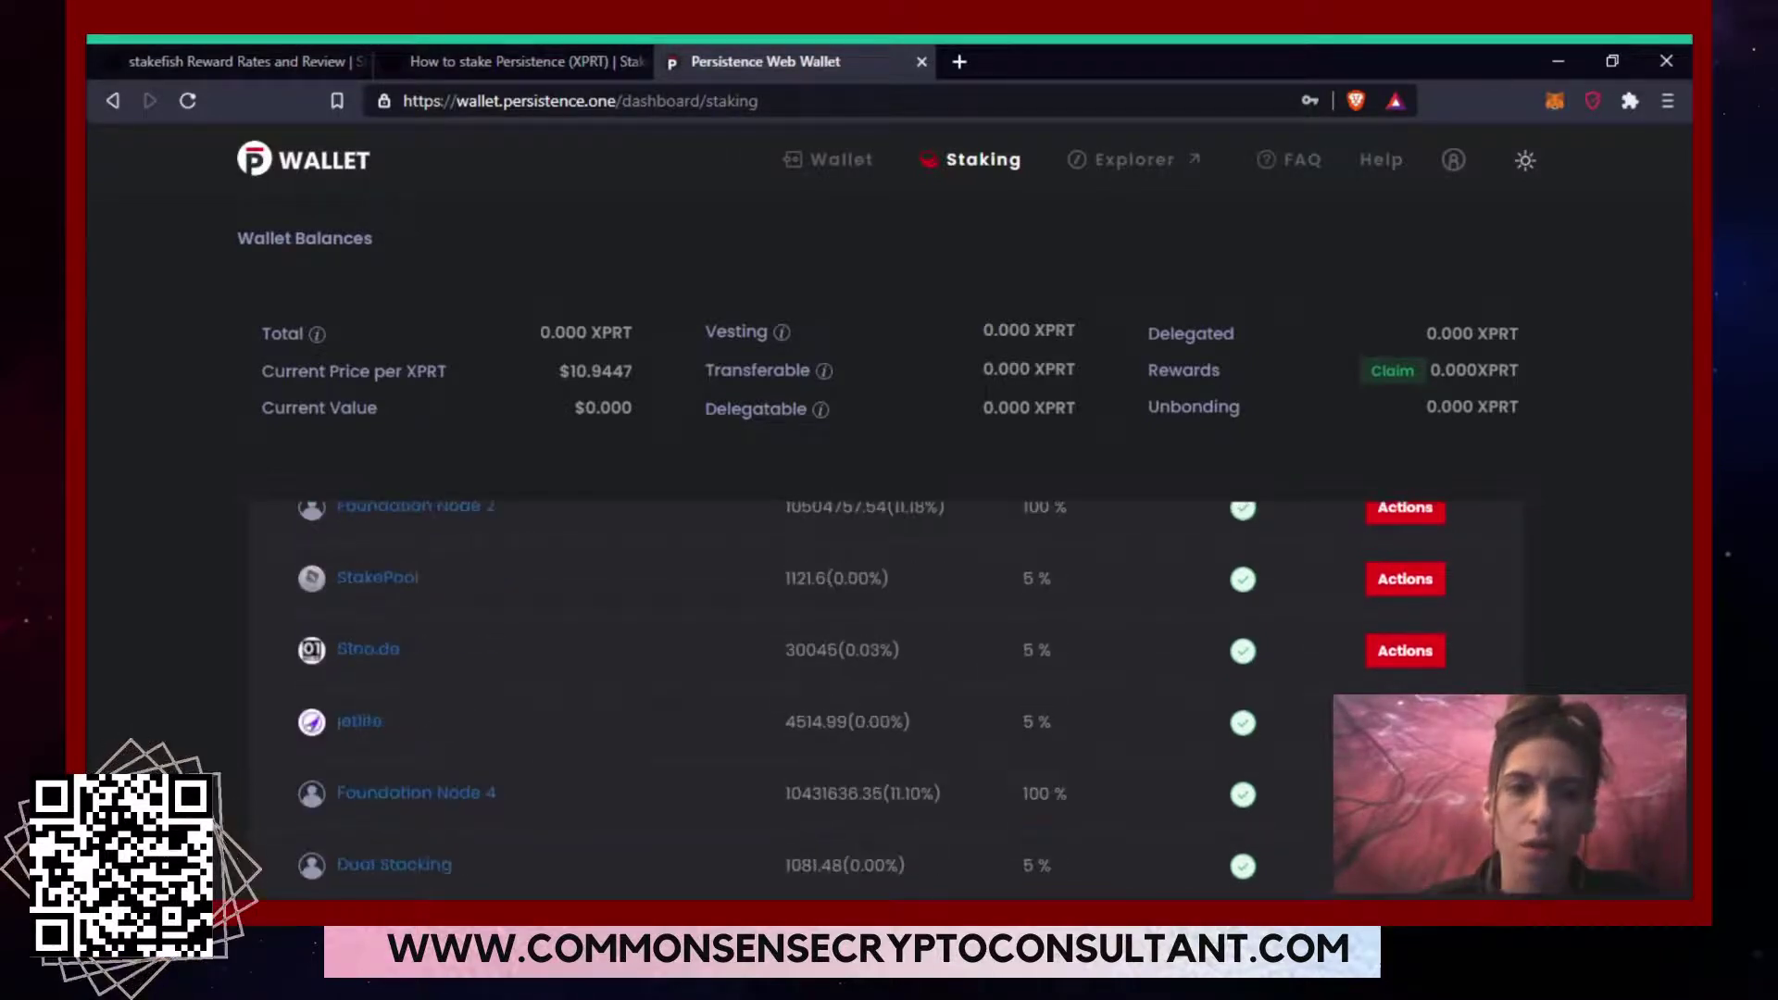
pyautogui.scroll(-3, 885, 694)
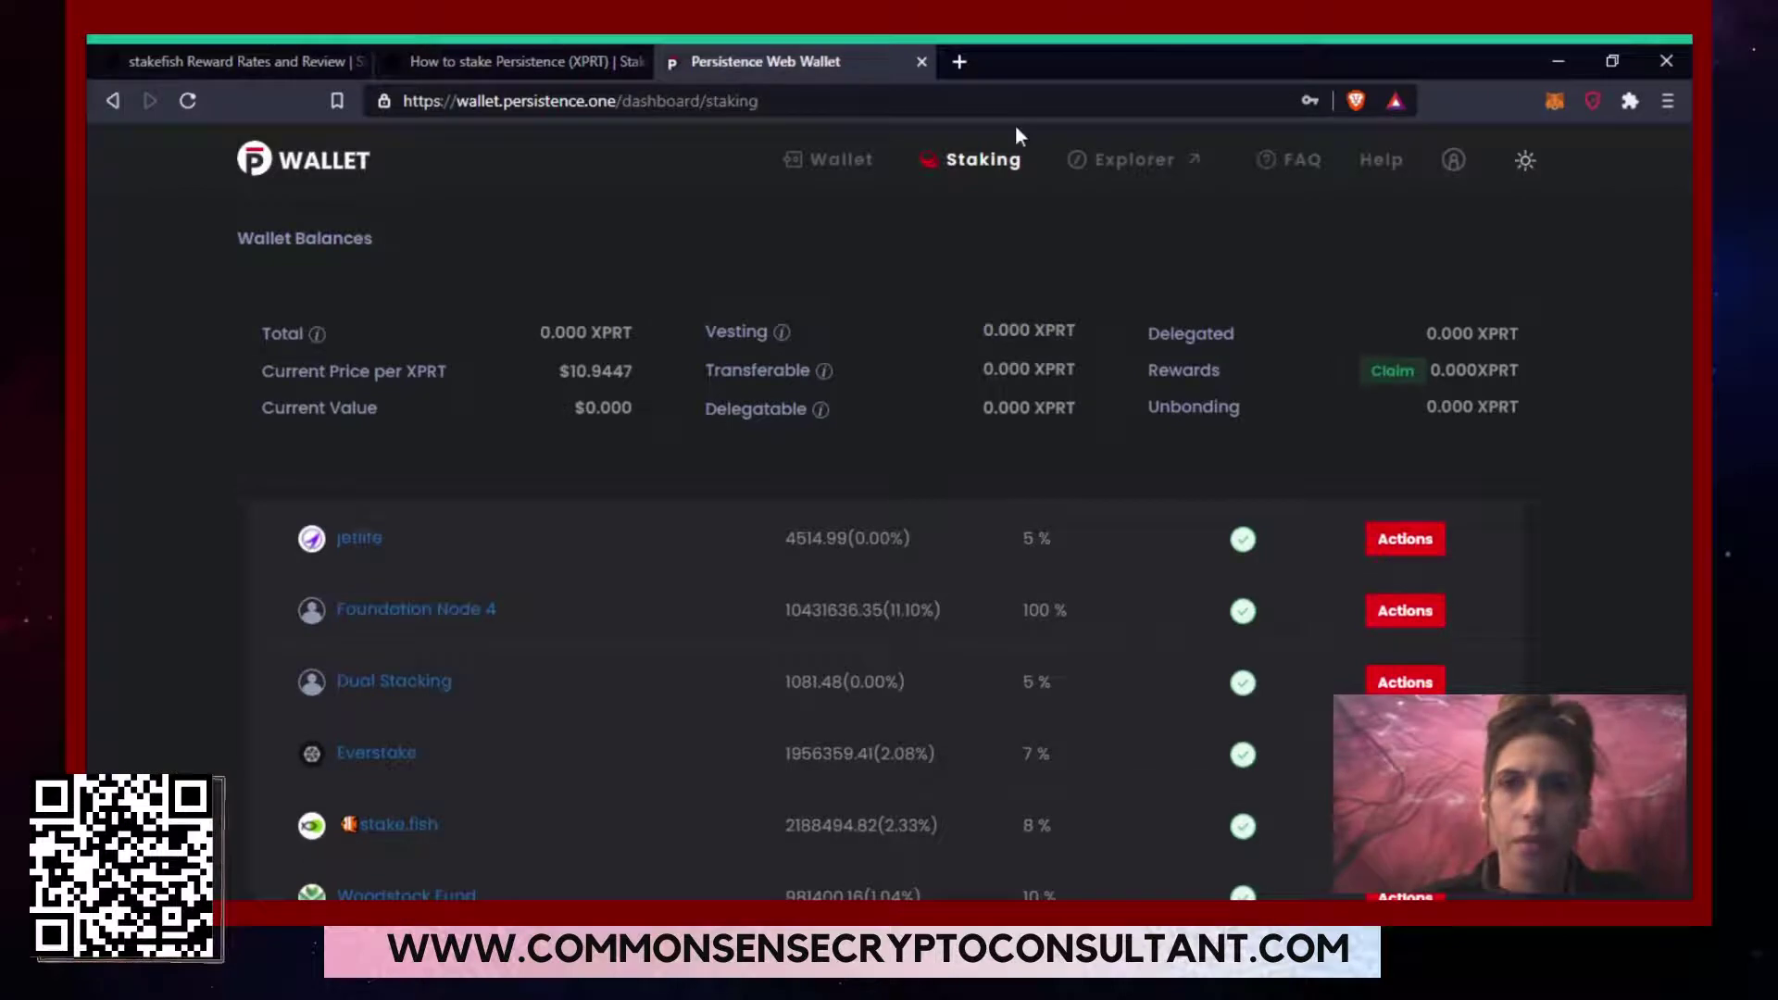
# Open Persistence Explorer from the wallet header and show its Validators list.
pyautogui.click(1174, 165)
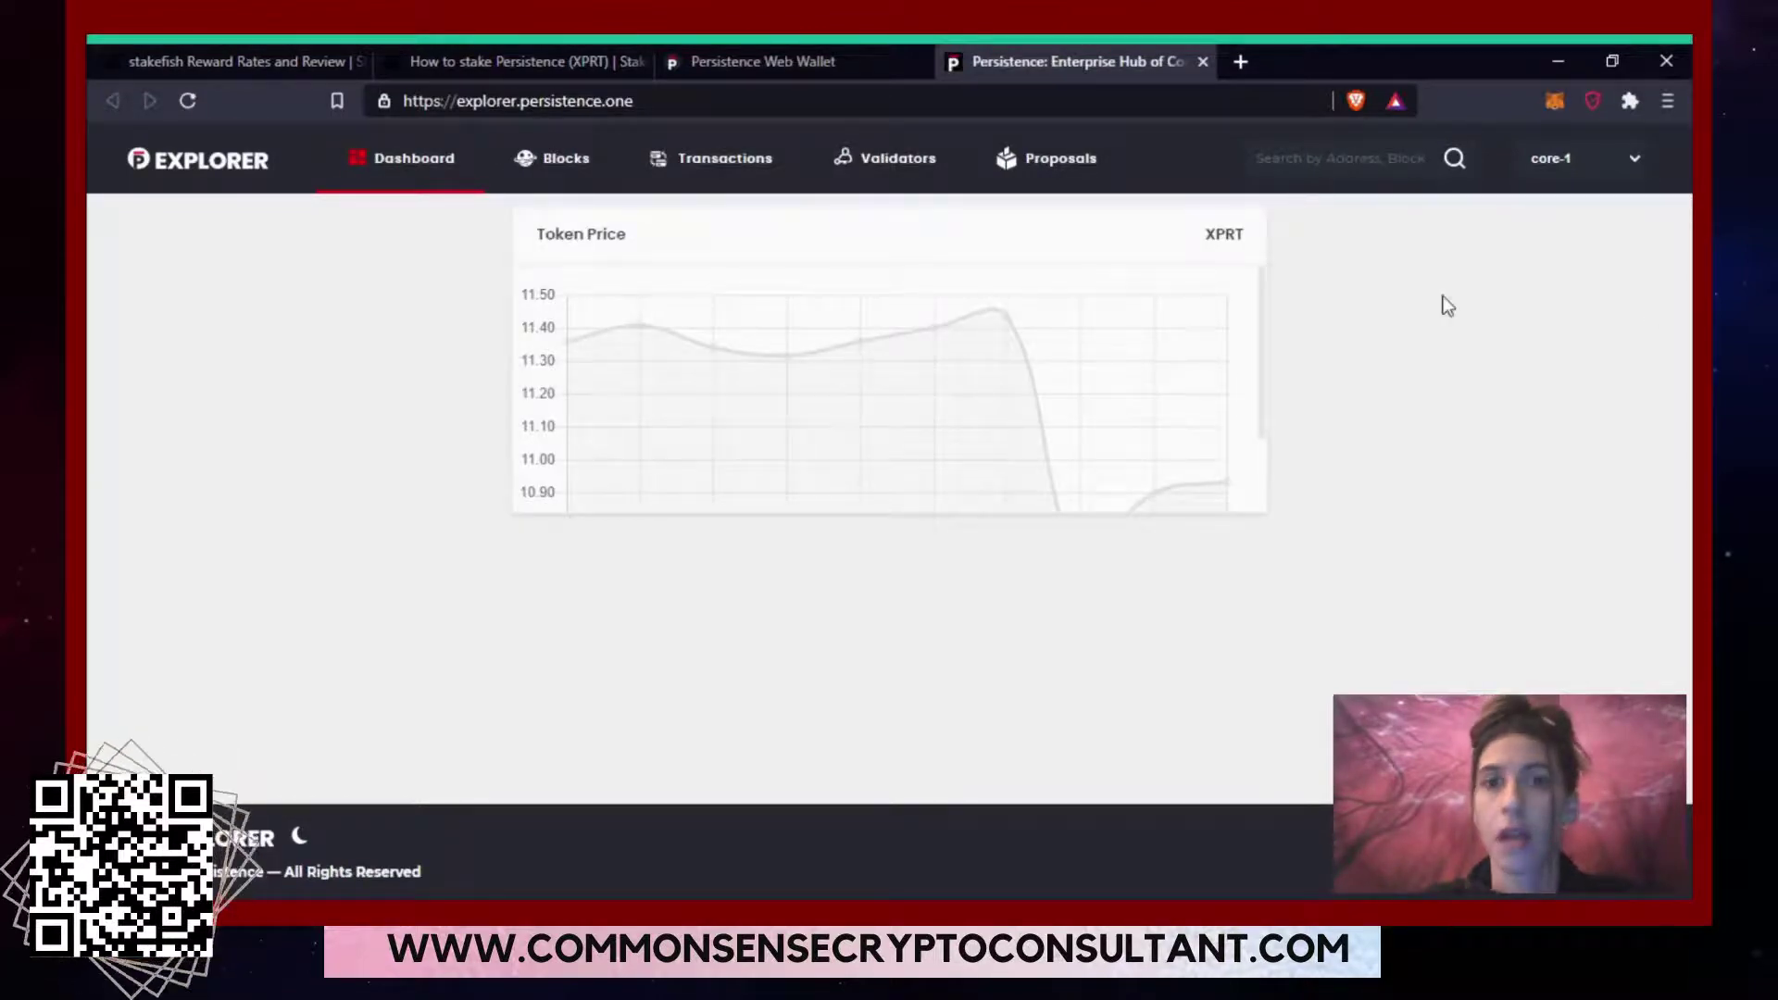
pyautogui.click(895, 162)
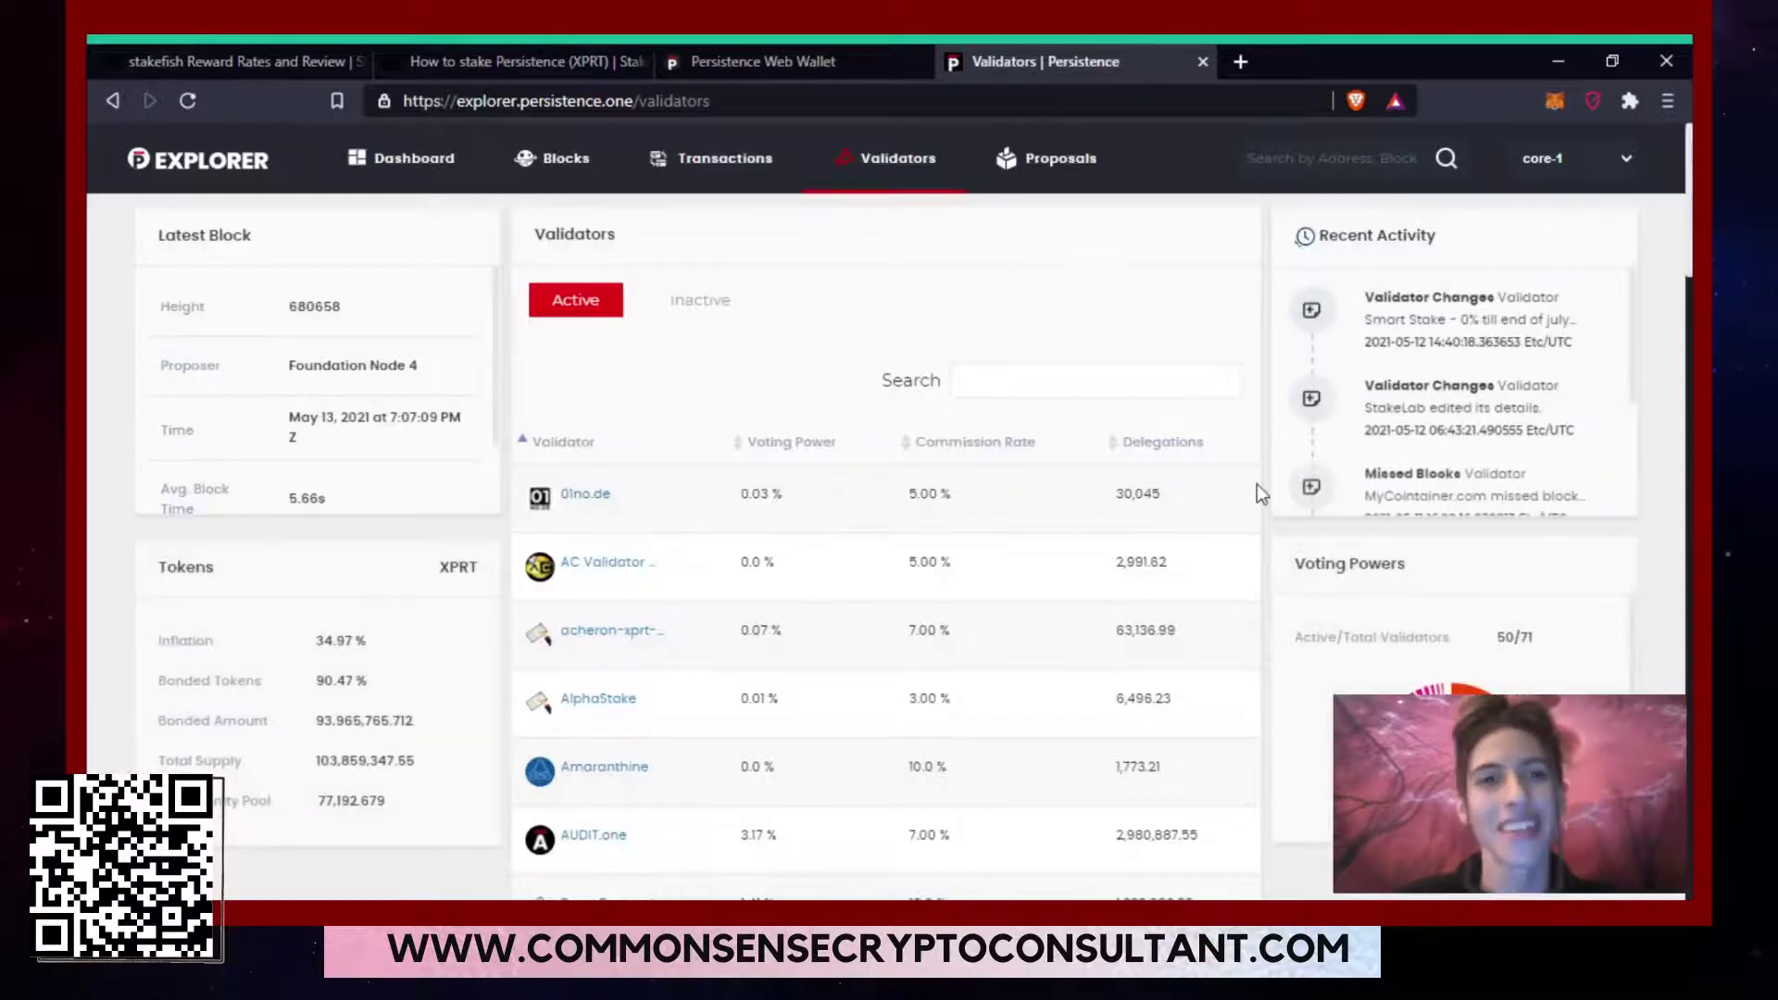
pyautogui.scroll(-1, 1686, 283)
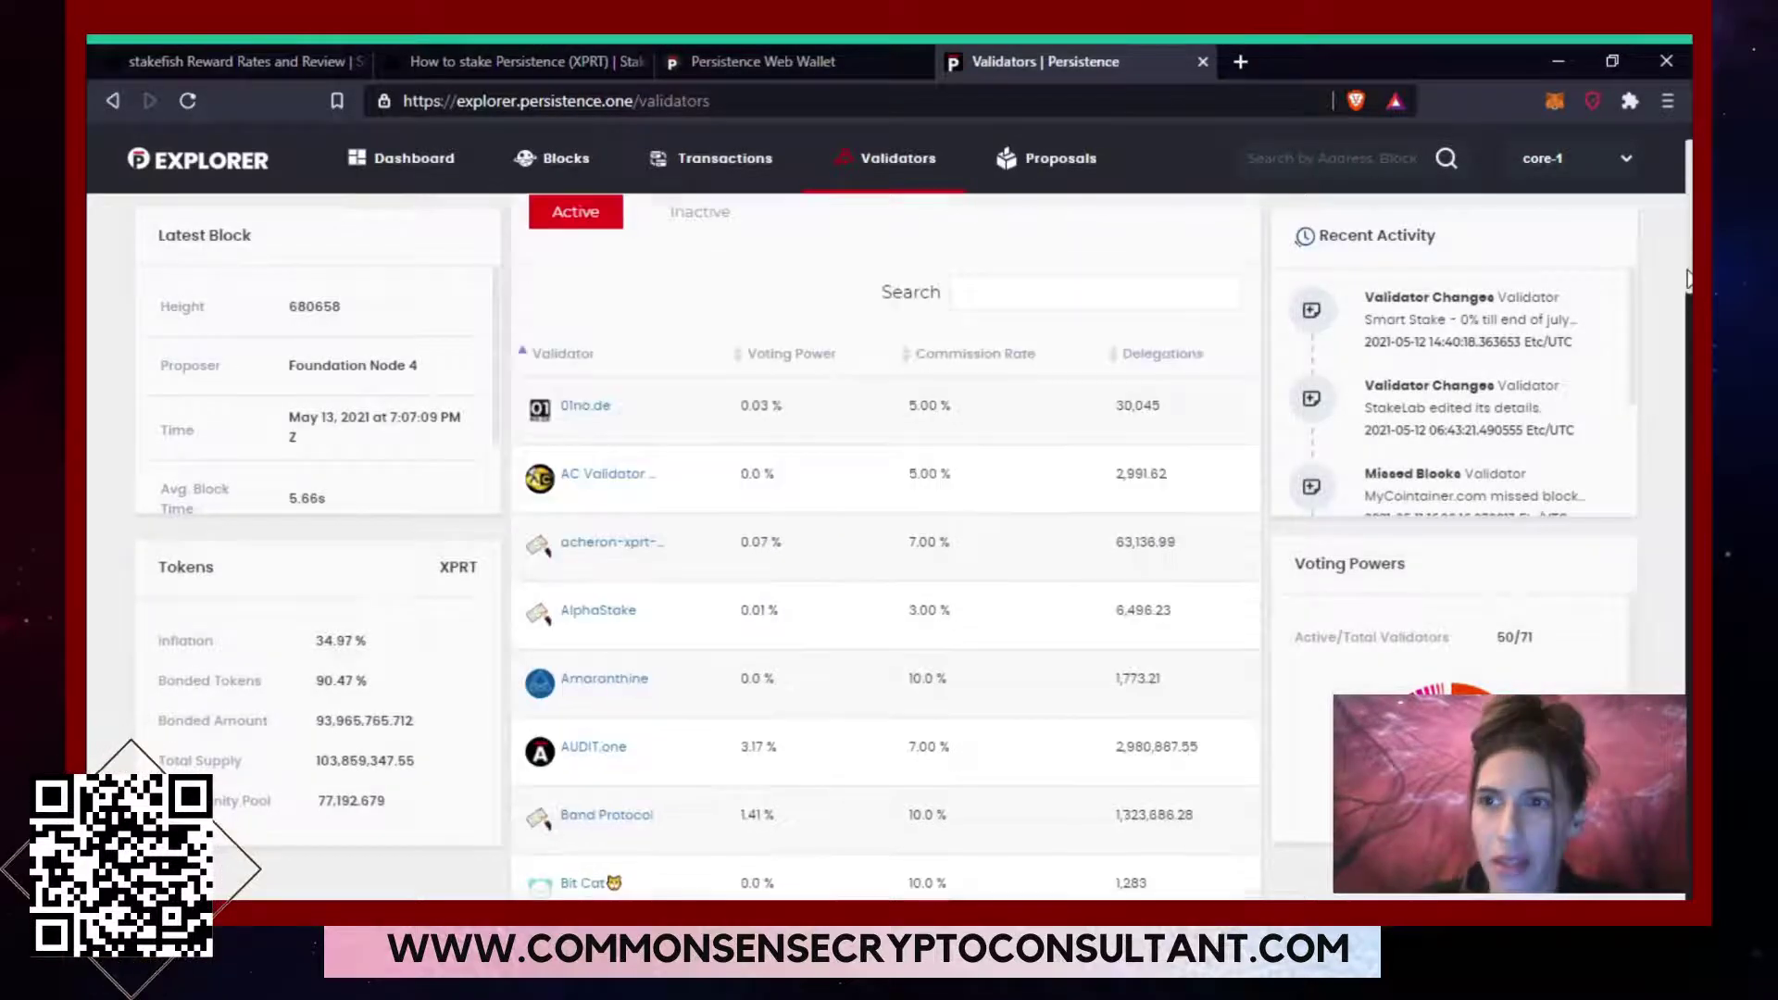
pyautogui.scroll(-2, 956, 271)
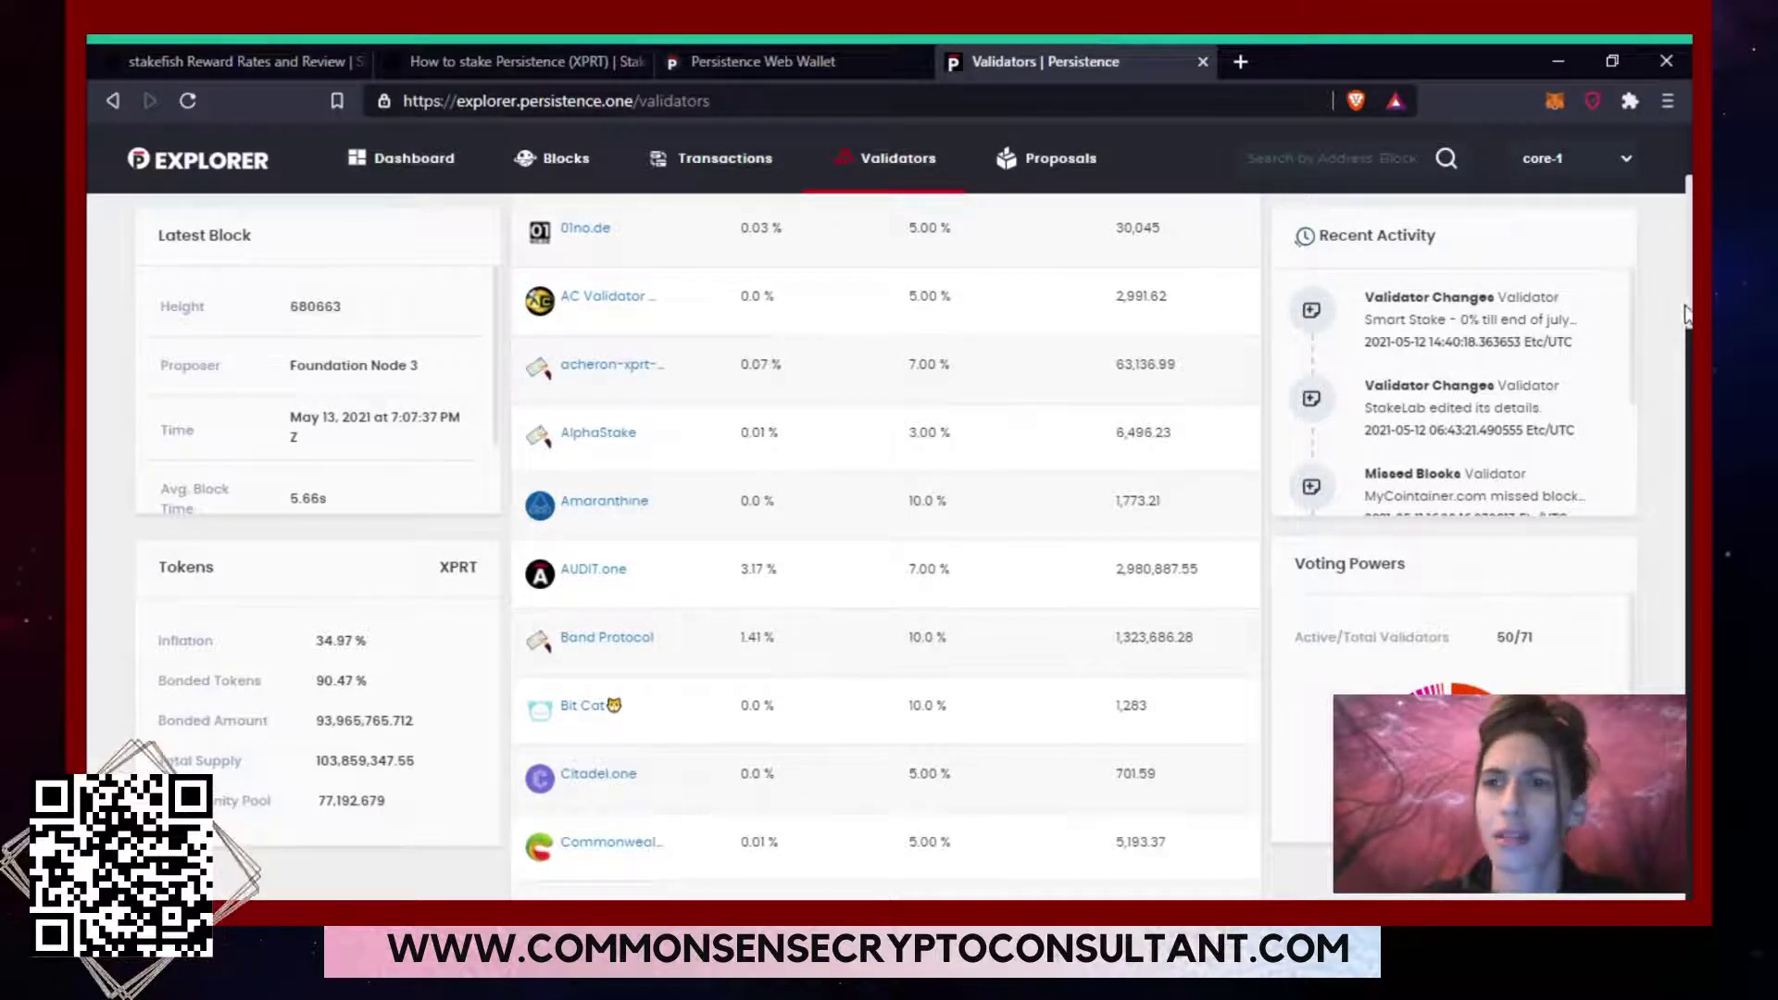
pyautogui.moveTo(1688, 314)
pyautogui.mouseDown()
pyautogui.moveTo(1687, 372)
pyautogui.moveTo(1688, 287)
pyautogui.mouseUp()
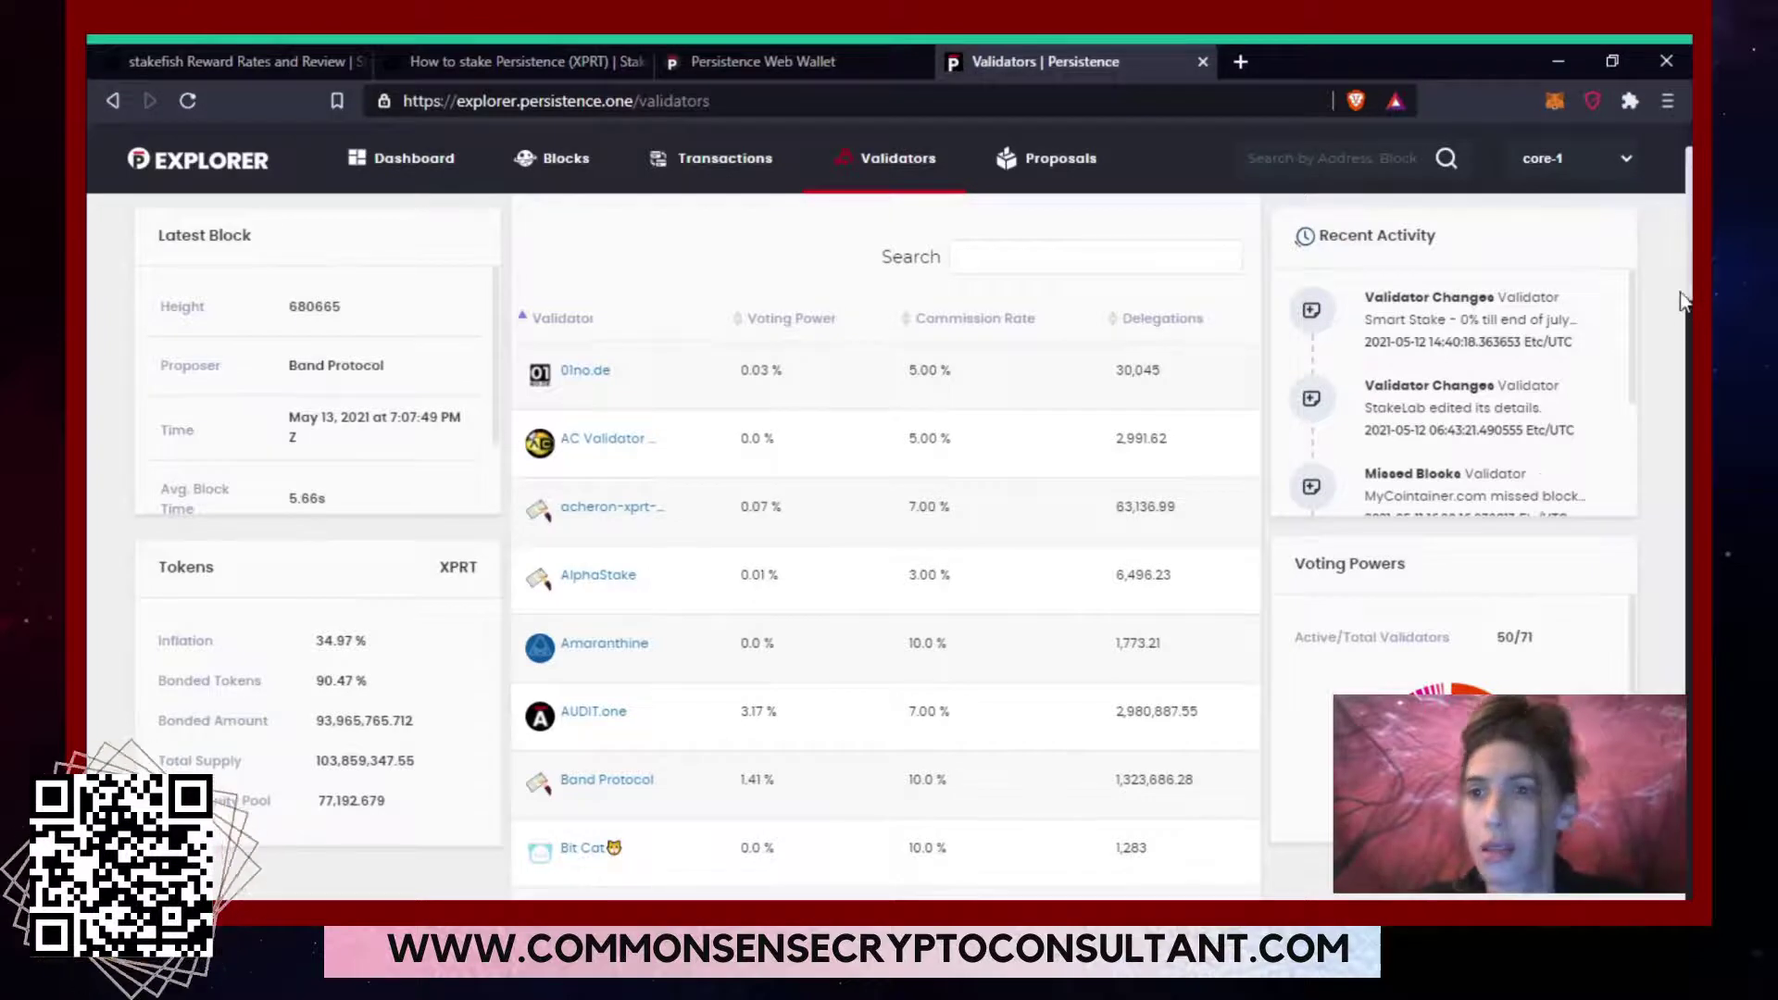
pyautogui.scroll(-3, 1688, 295)
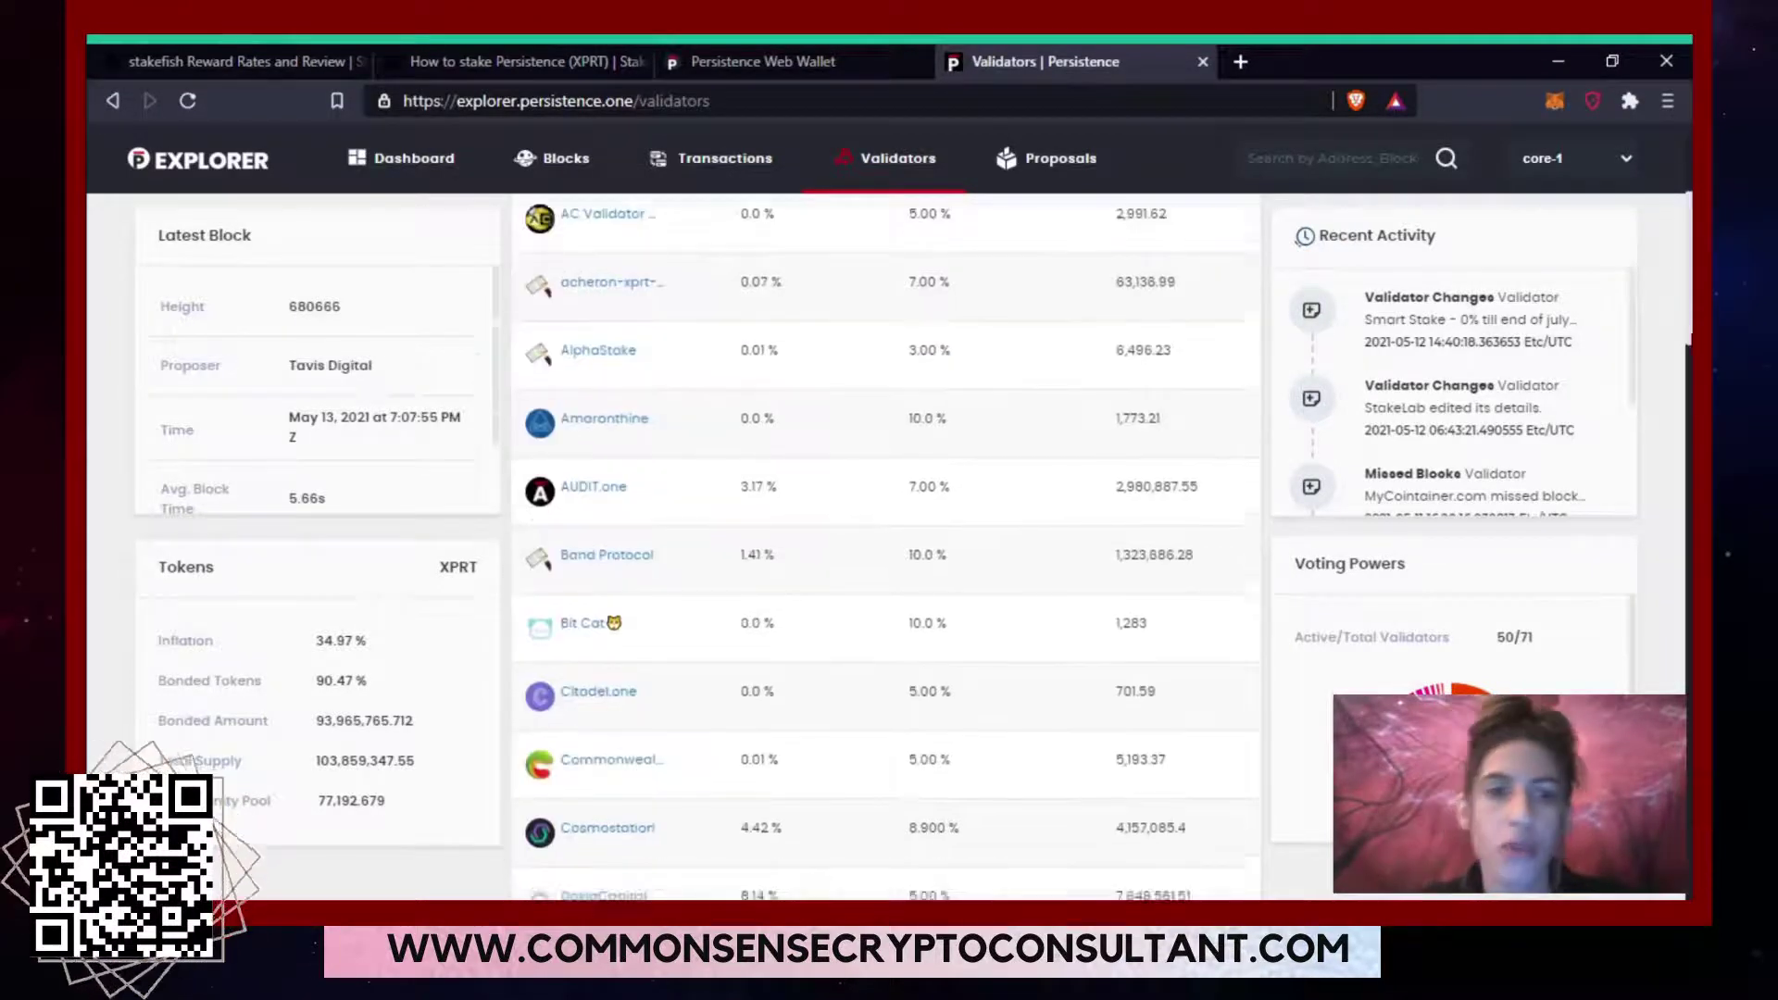
pyautogui.scroll(-6, 886, 546)
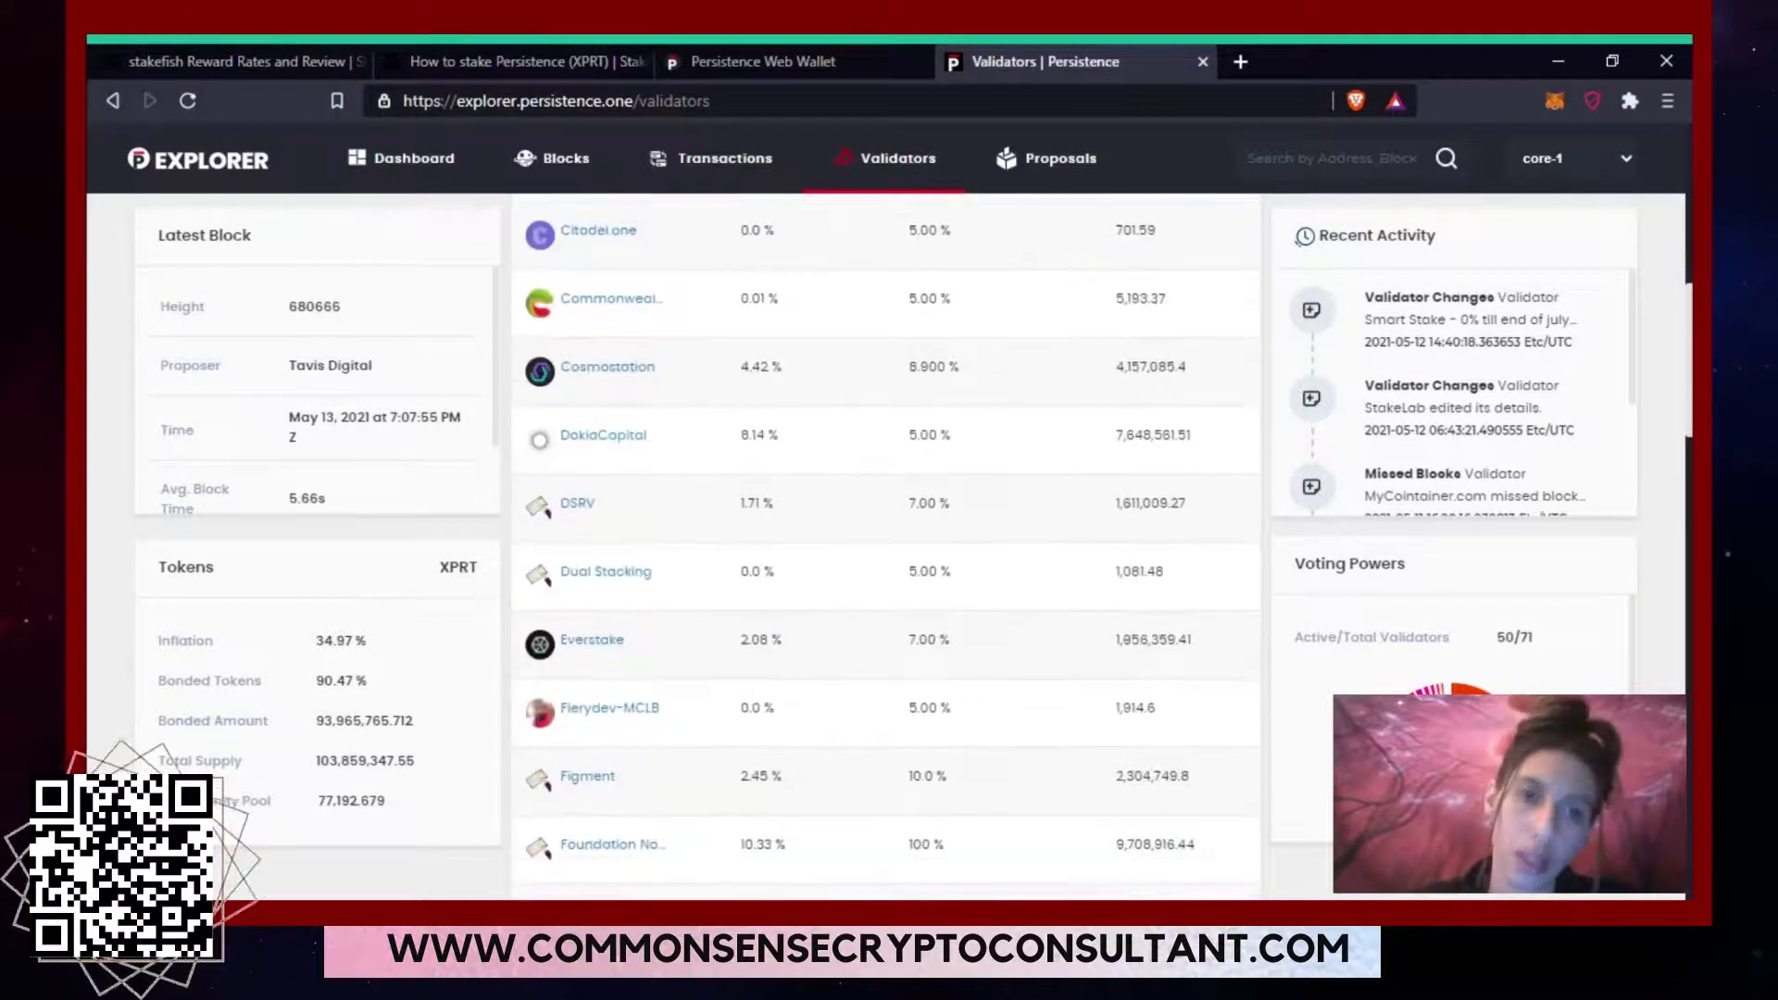
pyautogui.scroll(-2, 886, 546)
pyautogui.scroll(-4, 885, 547)
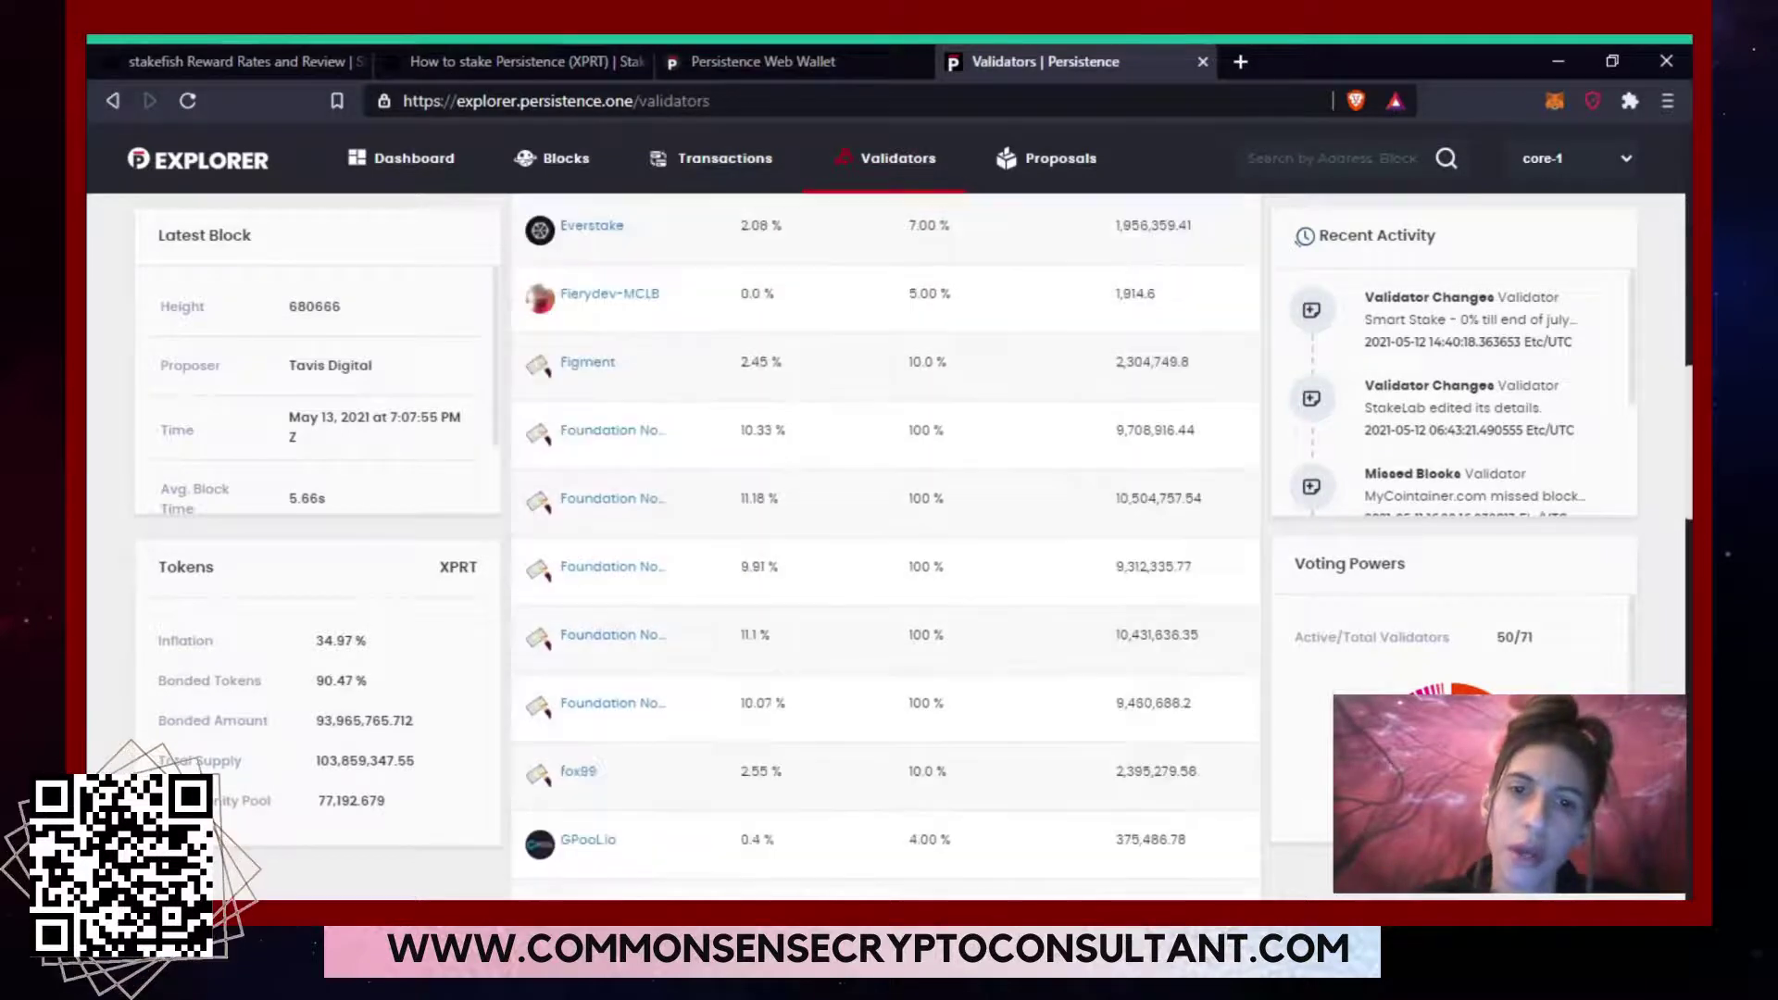
pyautogui.scroll(-3, 886, 546)
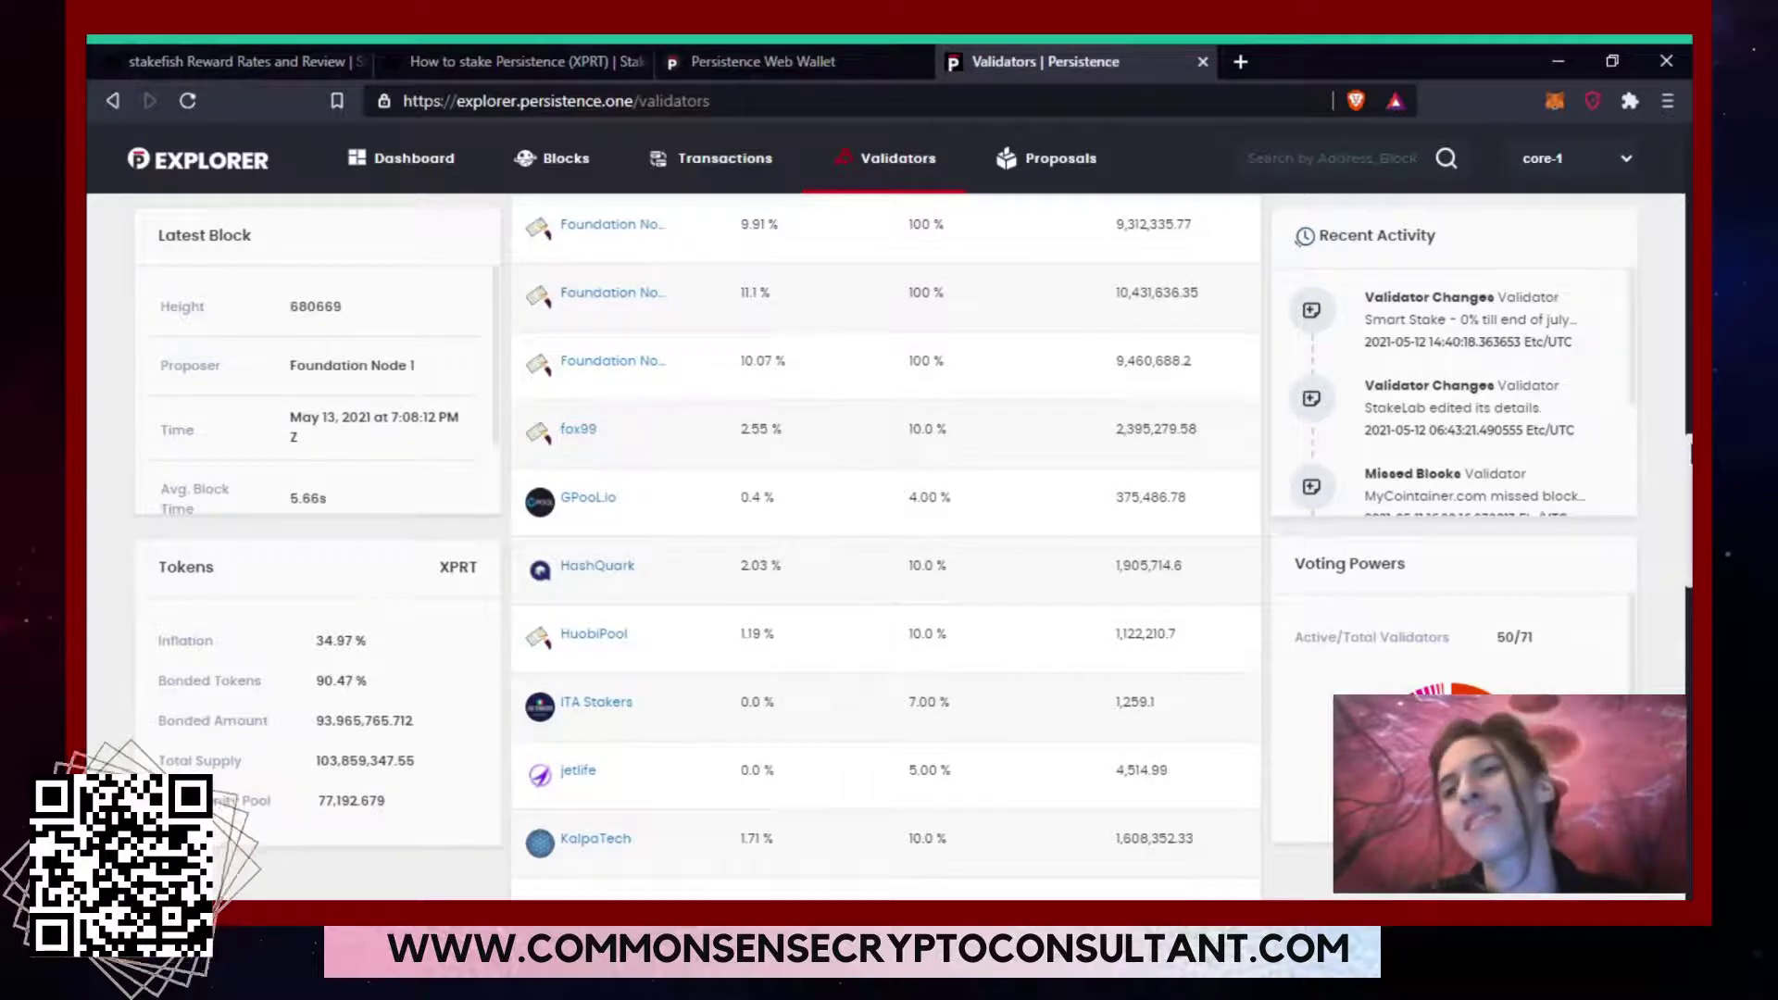
pyautogui.moveTo(1688, 452); pyautogui.dragTo(1670, 144)
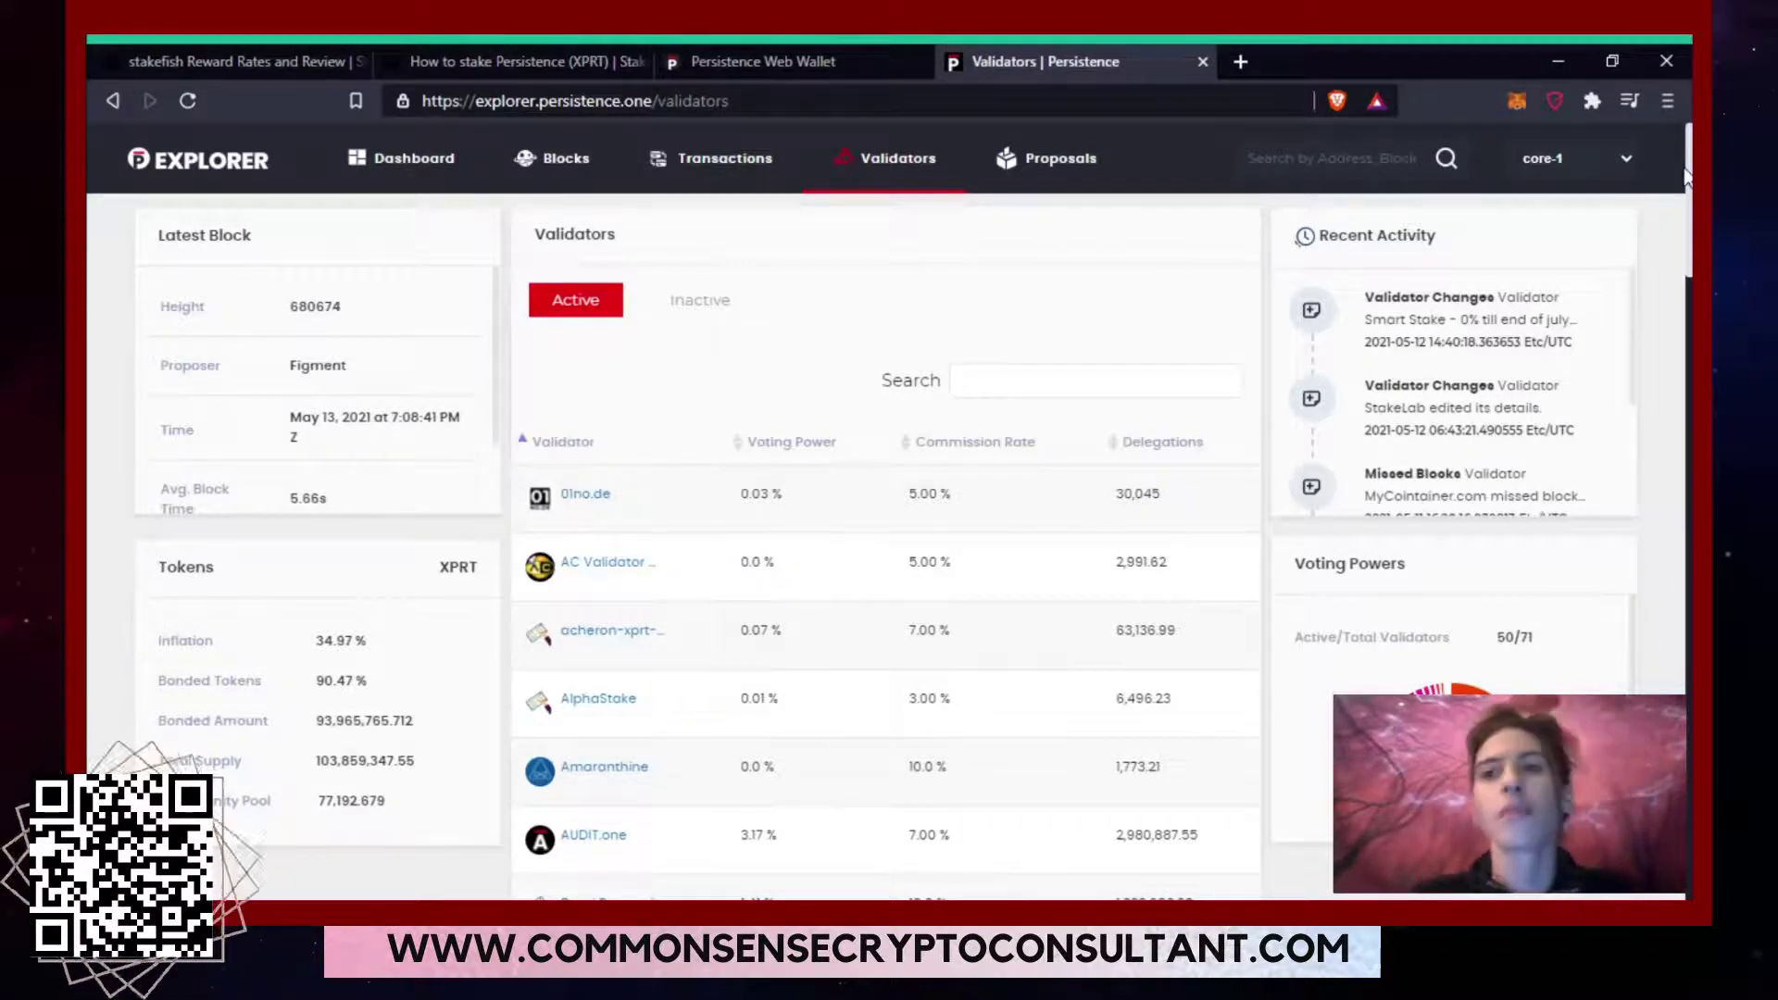
pyautogui.click(725, 300)
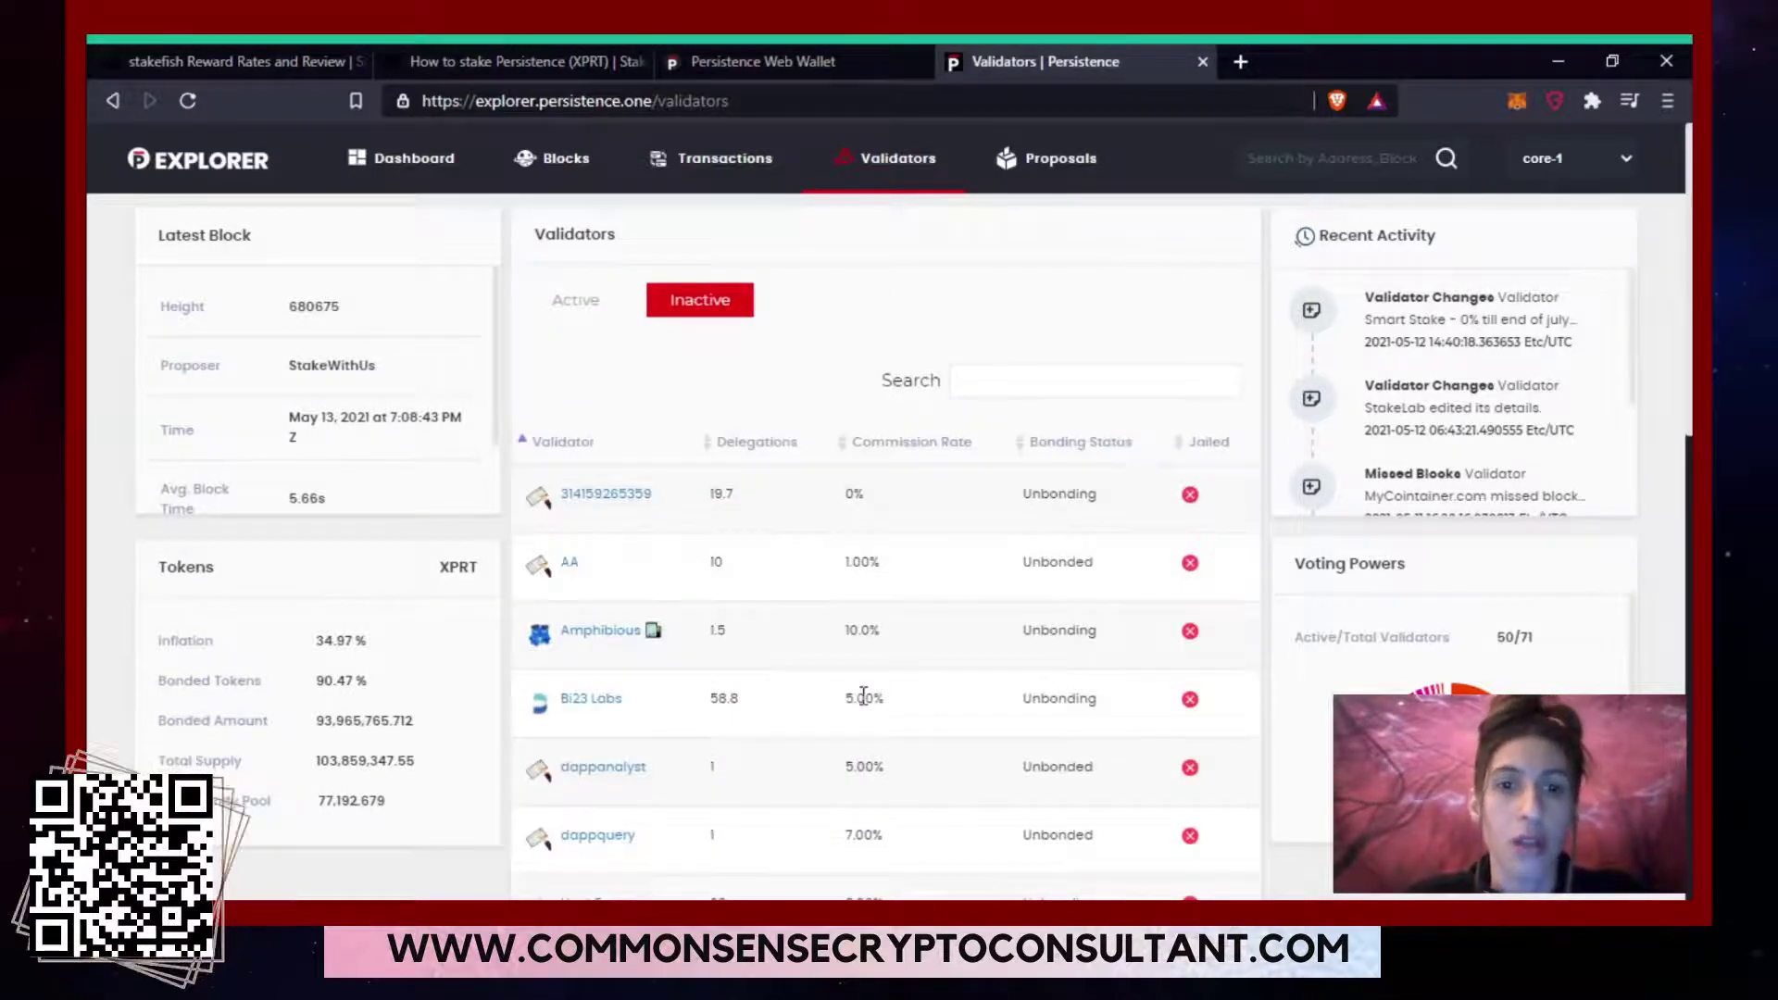
pyautogui.click(594, 313)
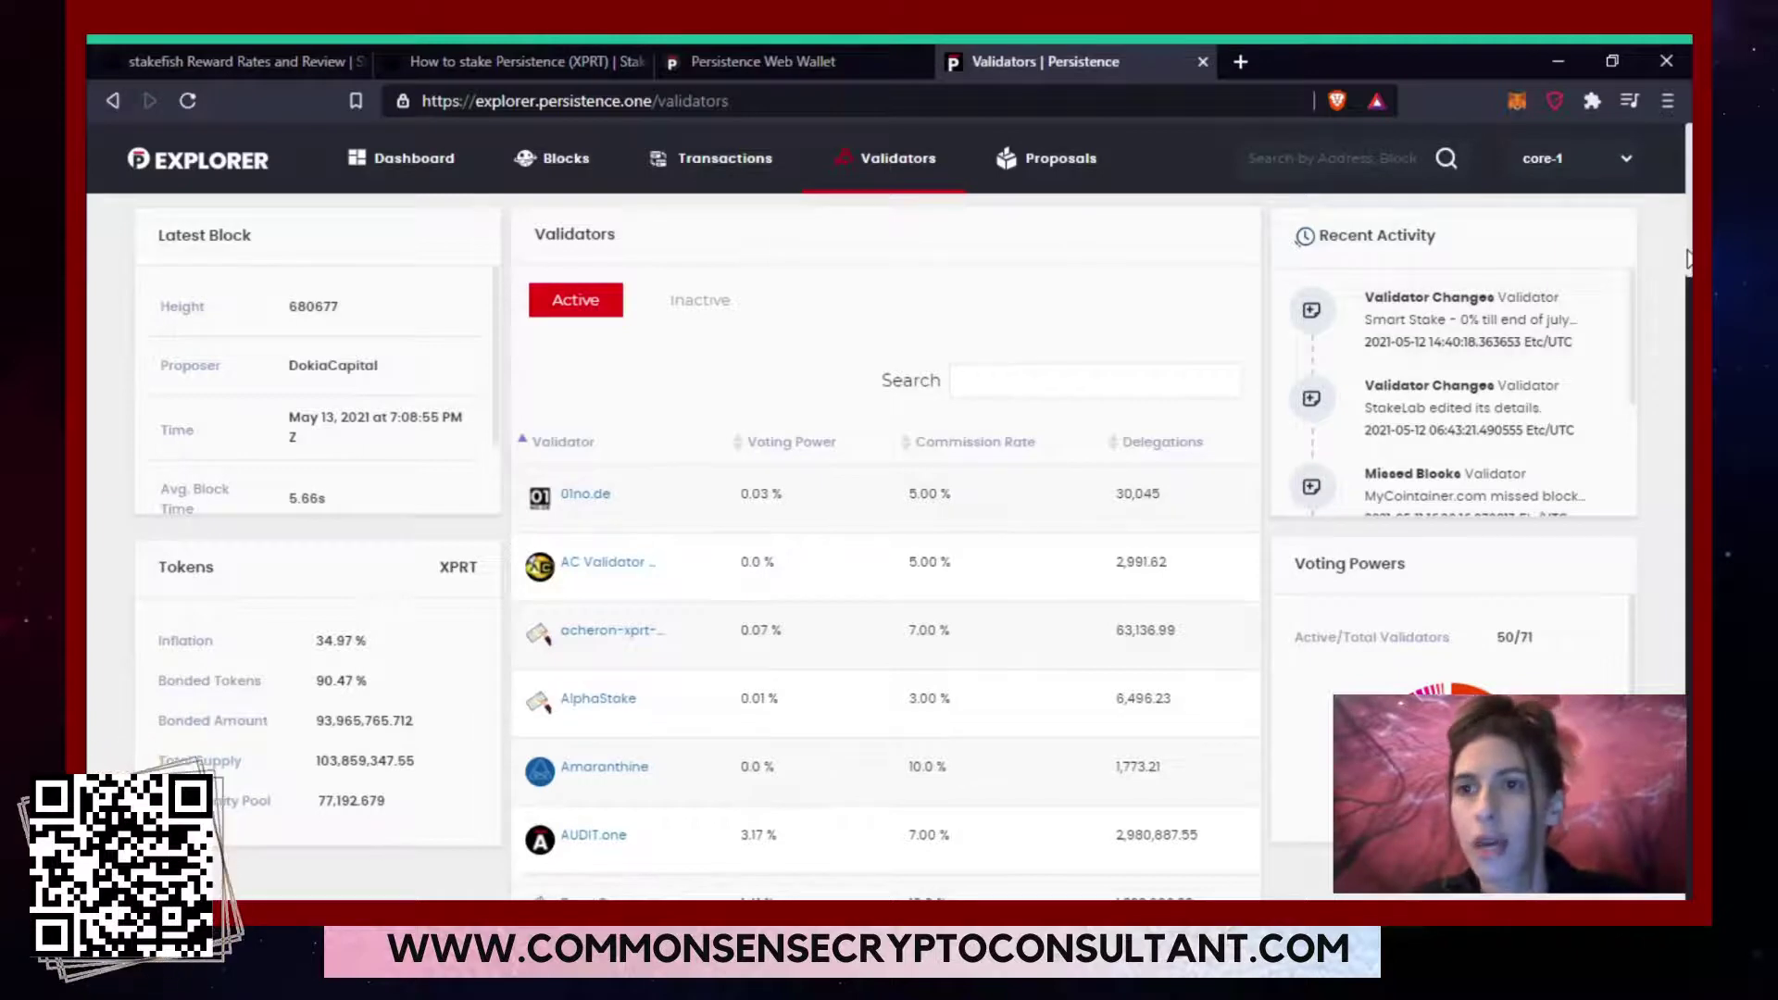
pyautogui.scroll(-6, 1687, 259)
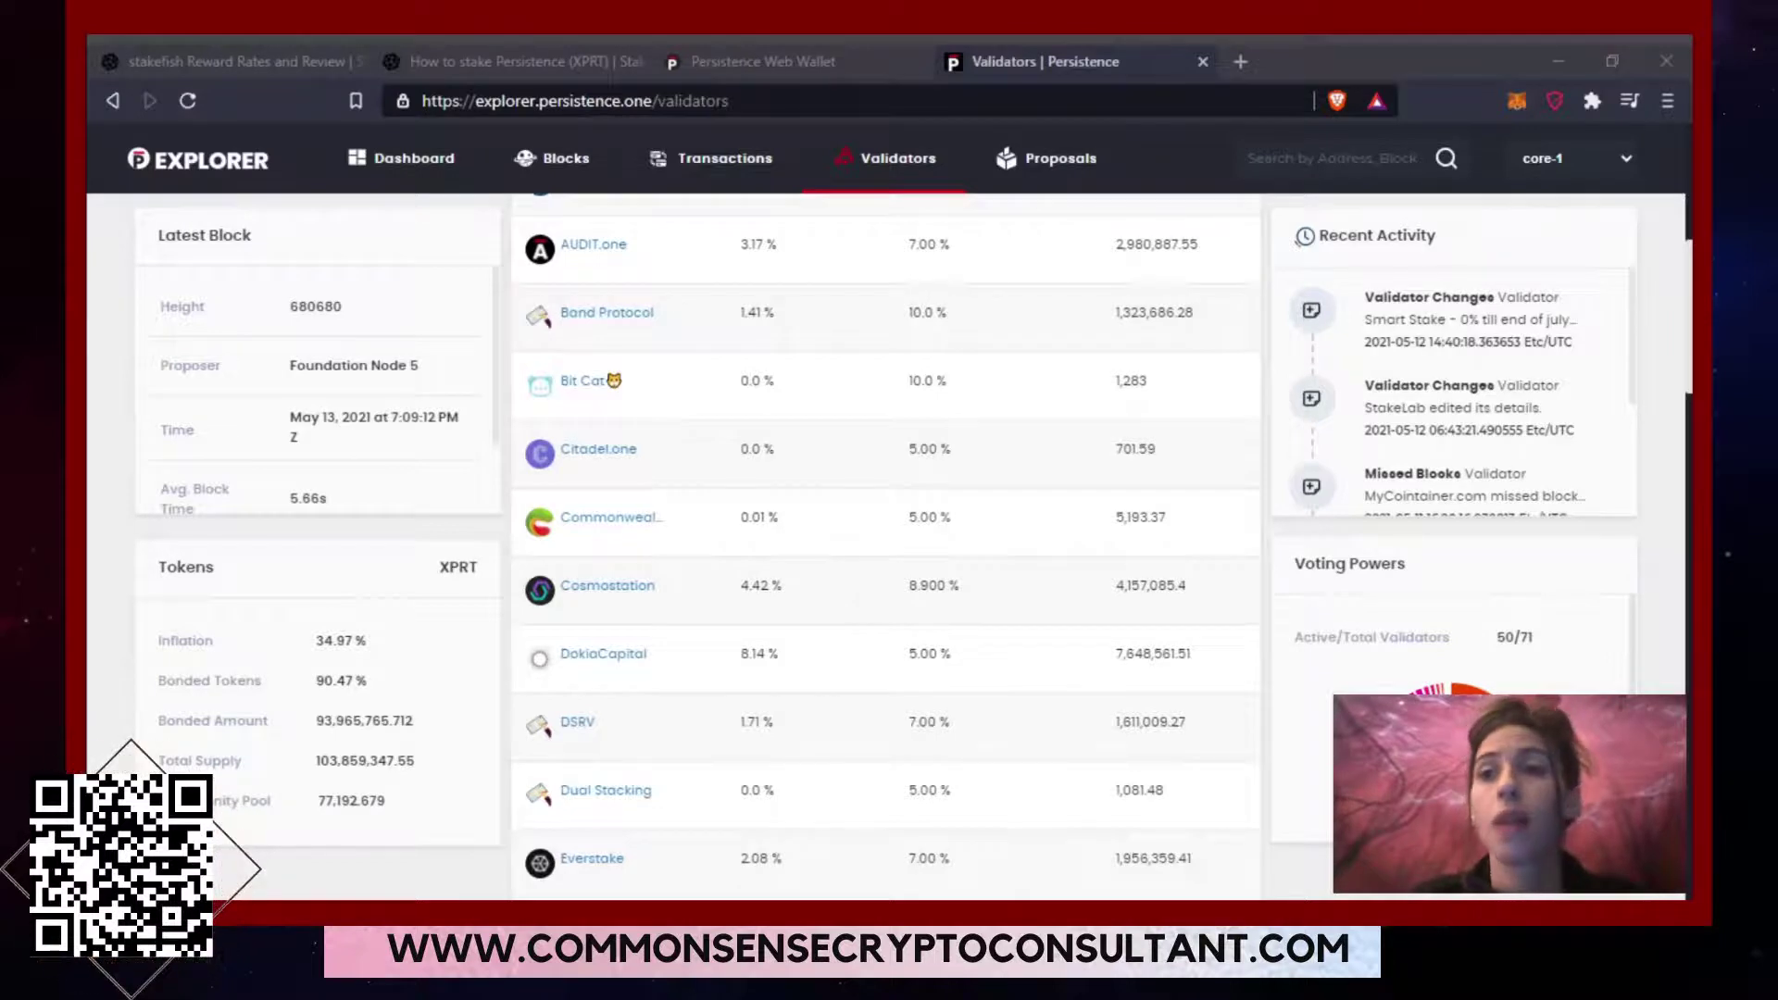
pyautogui.click(1552, 72)
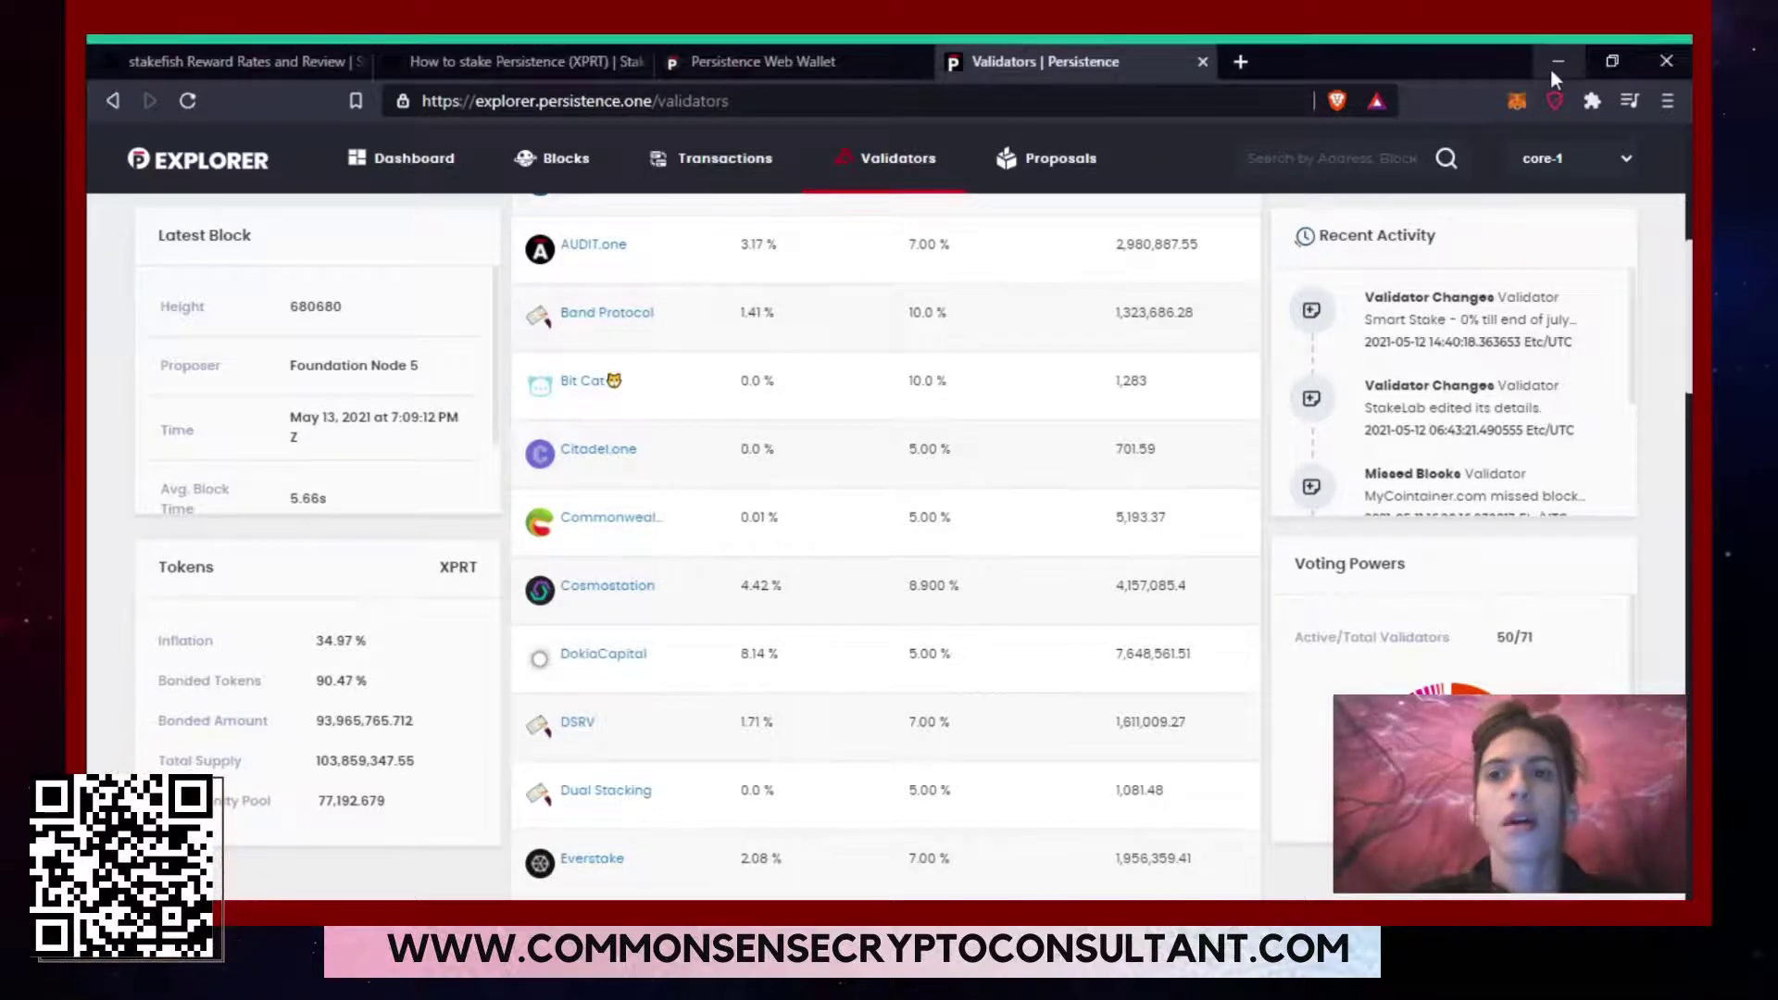